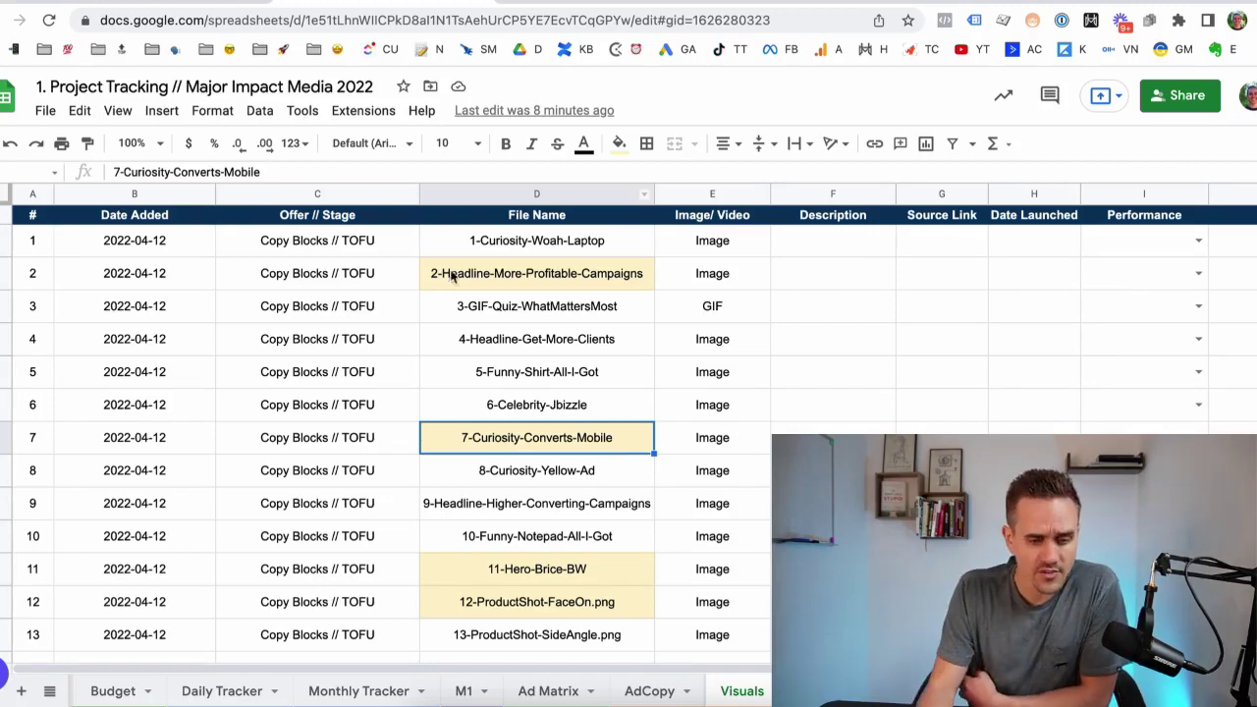
Switch to the ClickUp task "Launch ad campaign for Copy Blocks" and review its campaign brief, resource links and launch checklist.
{"action": "left_click", "coordinate": [167, 2]}
{"action": "left_click", "coordinate": [418, 351]}
{"action": "left_click", "coordinate": [519, 381]}
{"action": "scroll", "coordinate": [393, 388], "scroll_direction": "down", "scroll_amount": 2}
{"action": "scroll", "coordinate": [285, 386], "scroll_direction": "down", "scroll_amount": 2}
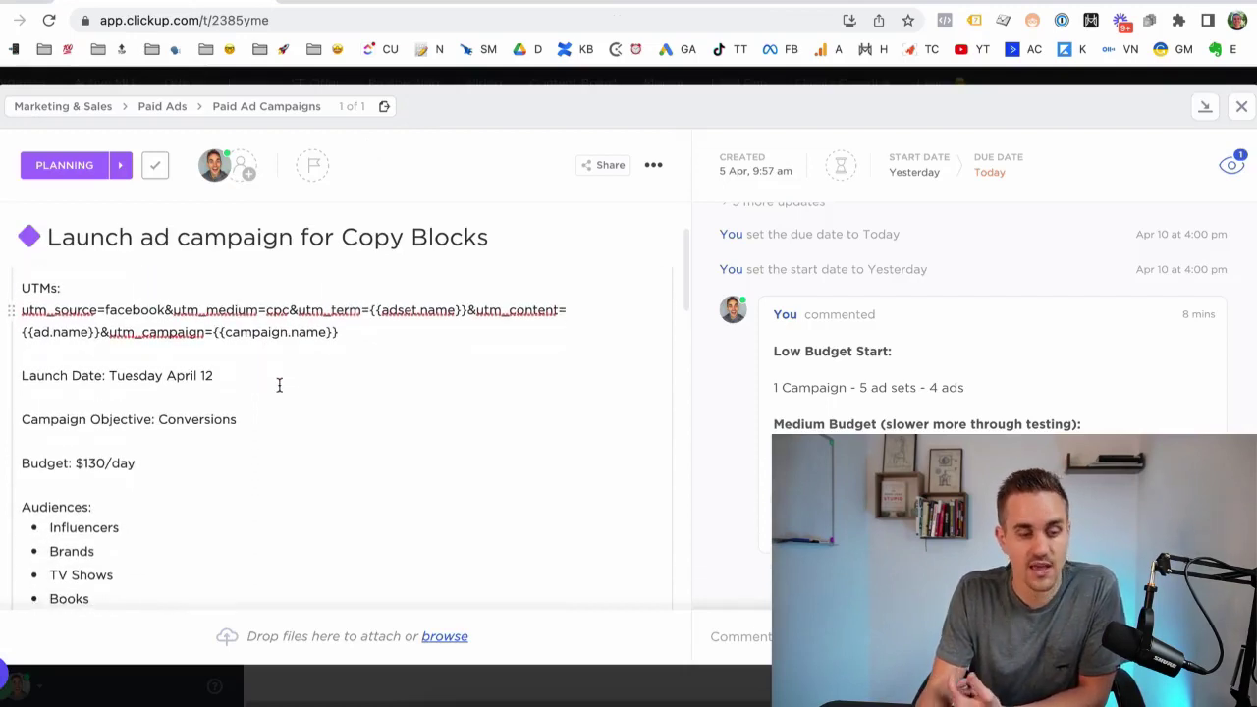
{"action": "scroll", "coordinate": [286, 393], "scroll_direction": "down", "scroll_amount": 1}
{"action": "scroll", "coordinate": [286, 387], "scroll_direction": "down", "scroll_amount": 1}
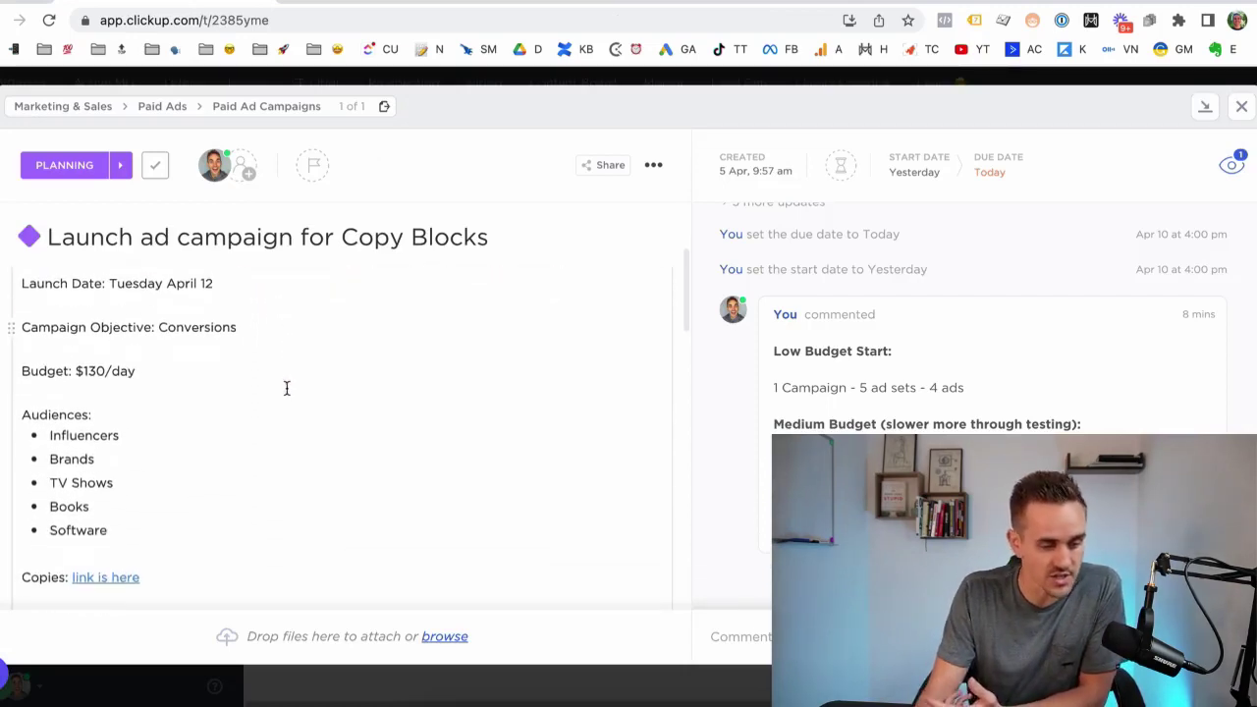
{"action": "scroll", "coordinate": [261, 376], "scroll_direction": "down", "scroll_amount": 2}
{"action": "scroll", "coordinate": [261, 380], "scroll_direction": "down", "scroll_amount": 1}
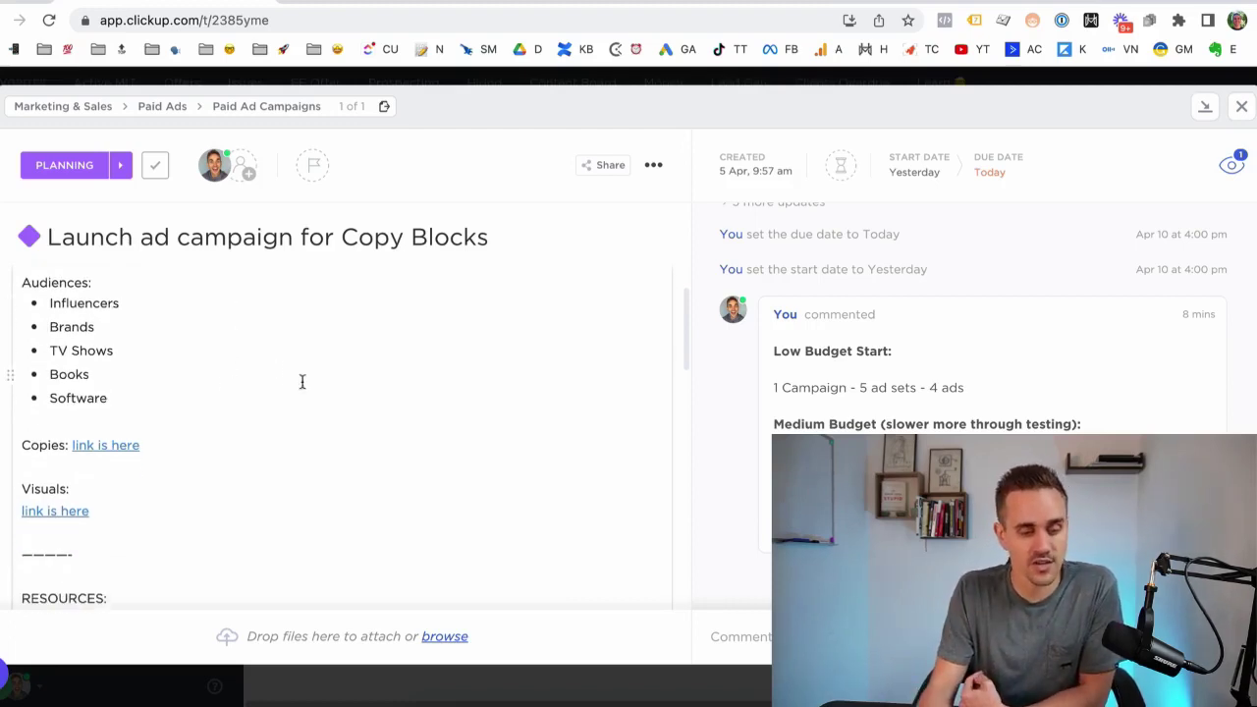
{"action": "scroll", "coordinate": [303, 382], "scroll_direction": "down", "scroll_amount": 1}
{"action": "scroll", "coordinate": [314, 387], "scroll_direction": "down", "scroll_amount": 2}
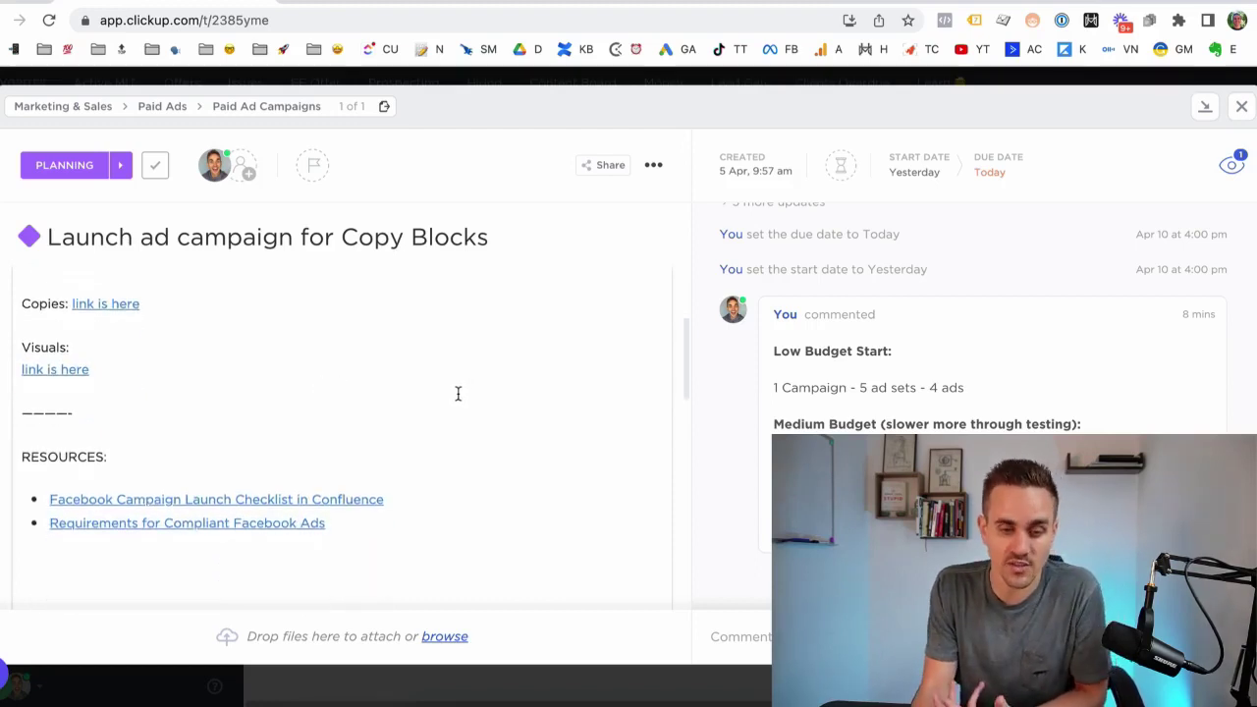
{"action": "scroll", "coordinate": [471, 382], "scroll_direction": "down", "scroll_amount": 1}
{"action": "scroll", "coordinate": [472, 381], "scroll_direction": "down", "scroll_amount": 10}
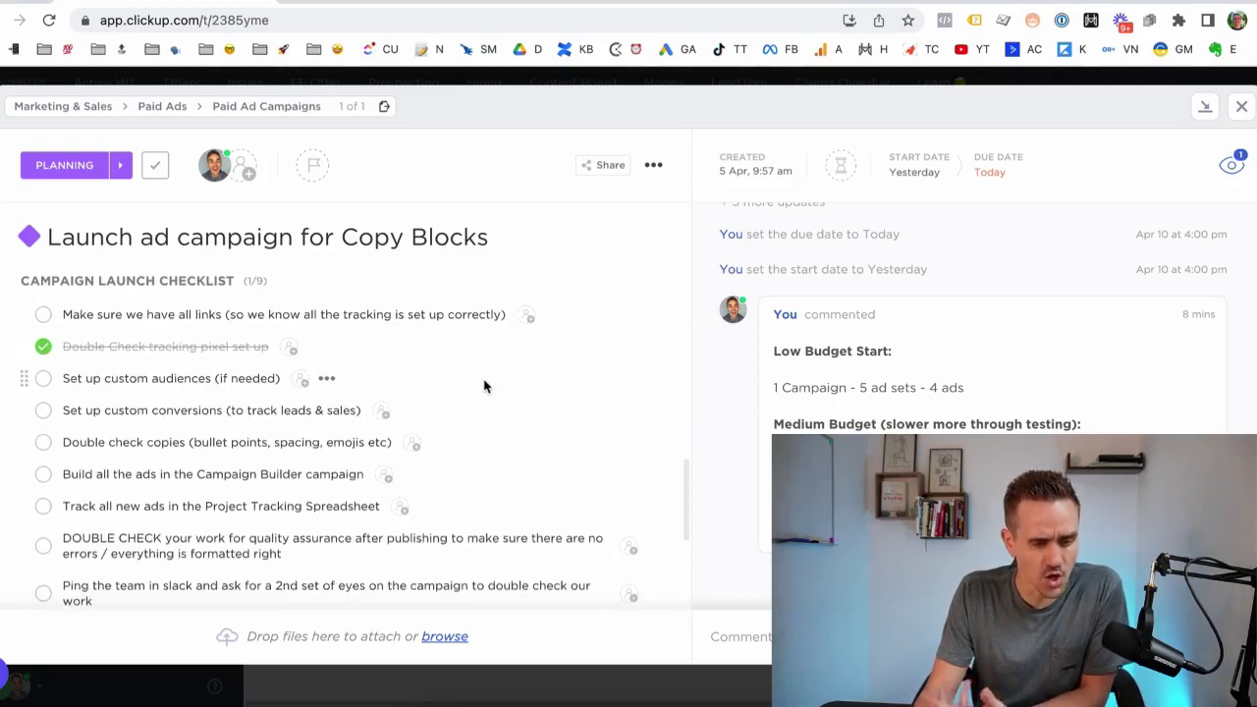
Mark the checklist item "Make sure we have all links" complete and check the page with Facebook Pixel Helper.
{"action": "scroll", "coordinate": [49, 310], "scroll_direction": "down", "scroll_amount": 1}
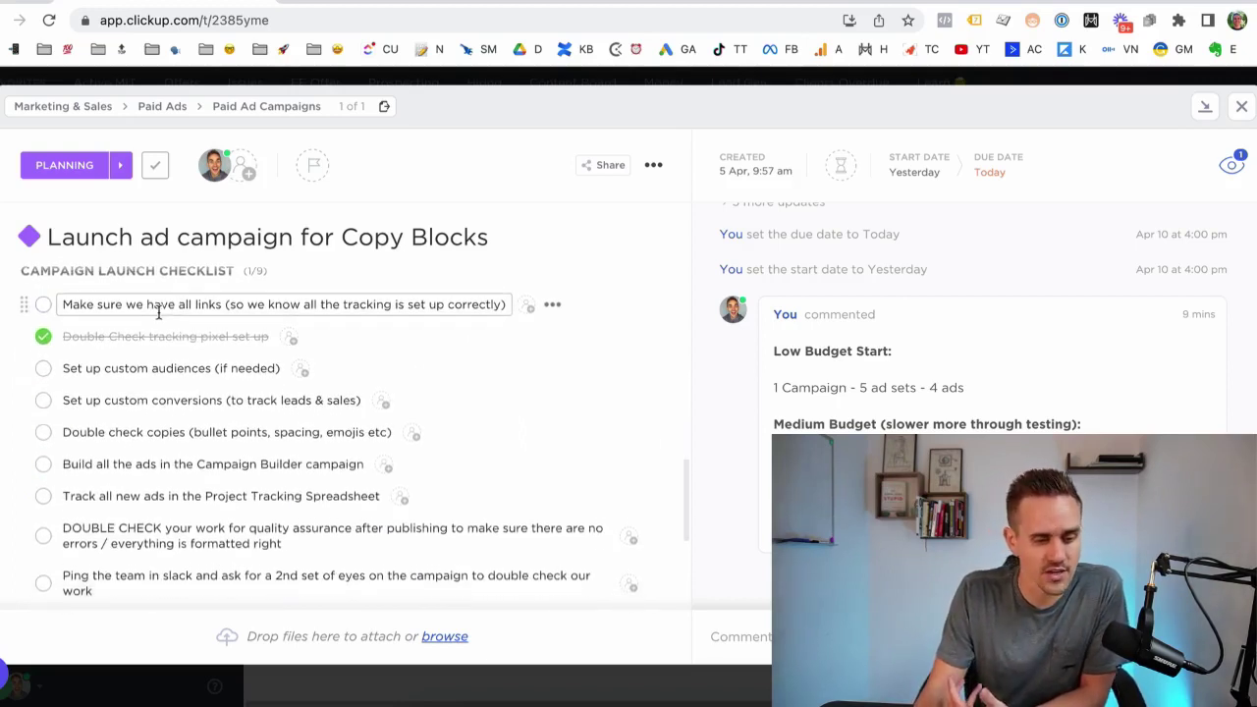
{"action": "left_click", "coordinate": [43, 301]}
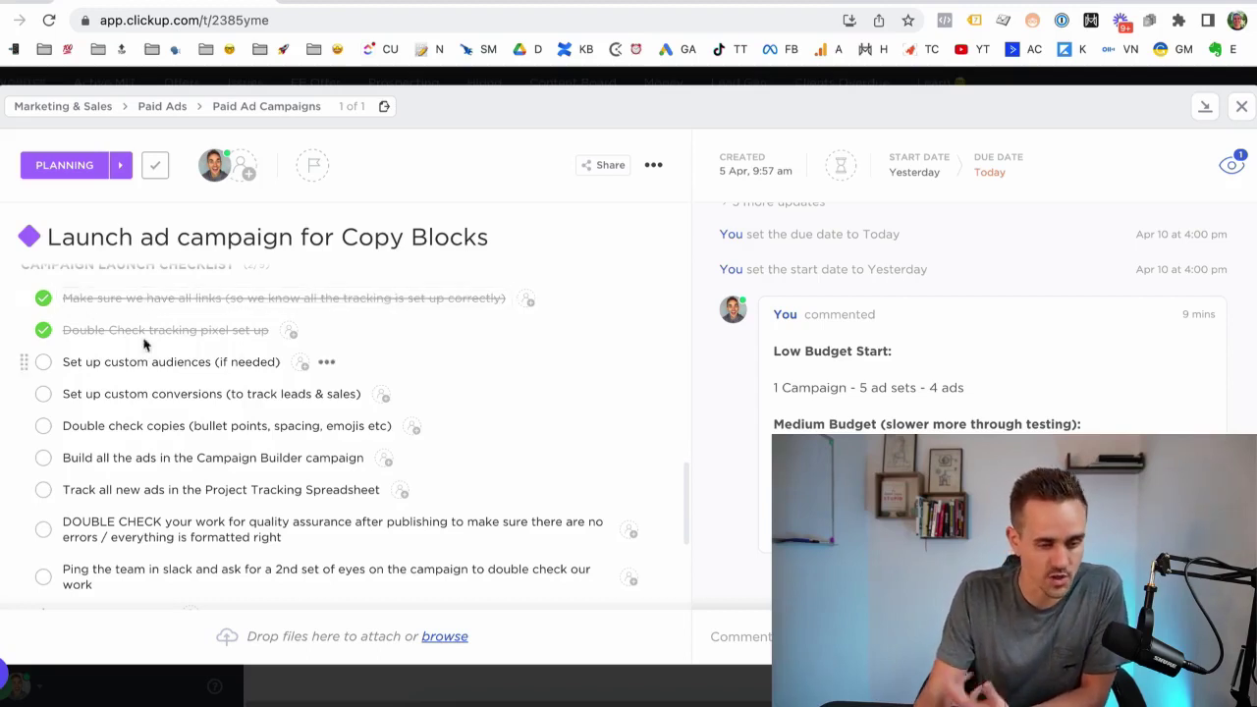
{"action": "left_click", "coordinate": [945, 21]}
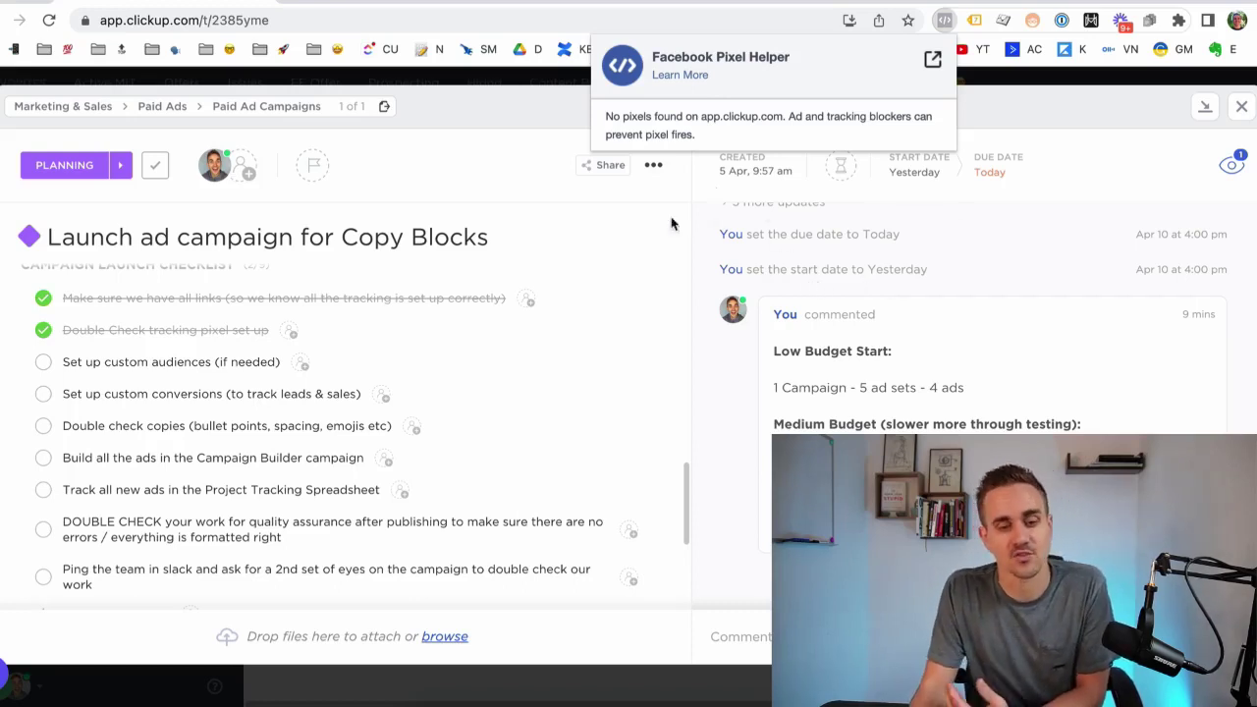
{"action": "left_click", "coordinate": [529, 150]}
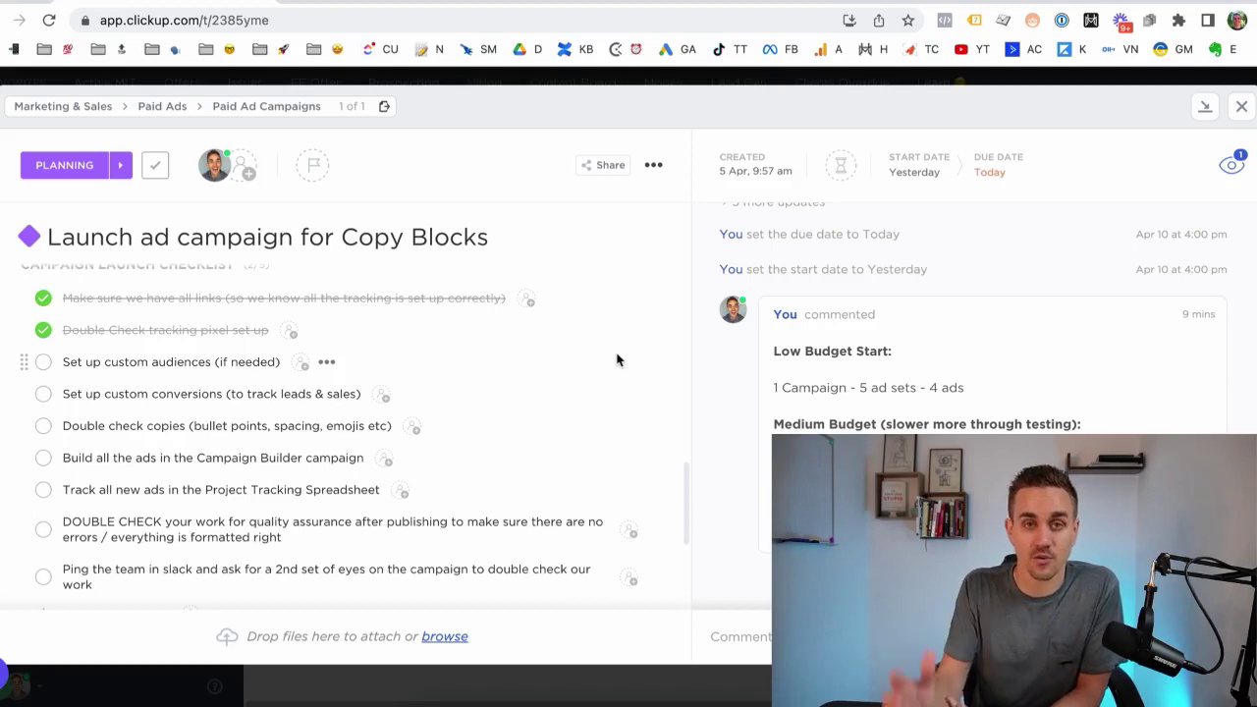
Mark the checklist items for custom audiences, custom conversions and double checking copies complete.
{"action": "left_click", "coordinate": [44, 362]}
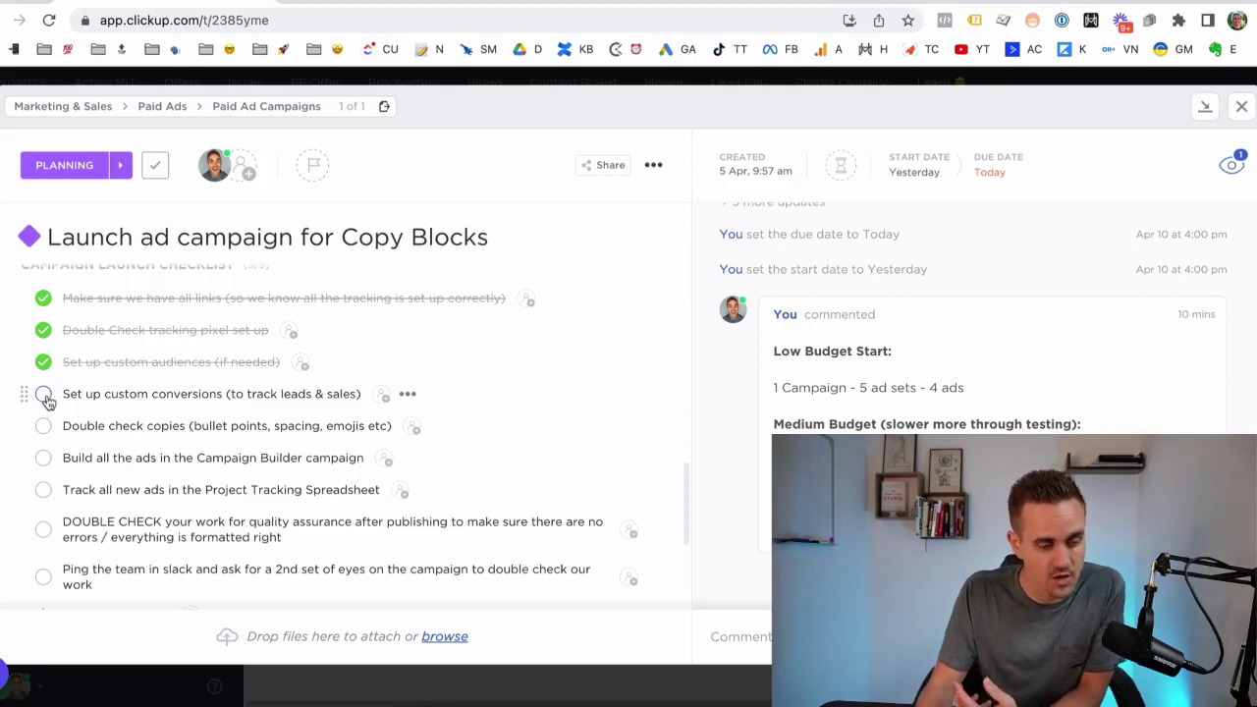
{"action": "left_click", "coordinate": [43, 394]}
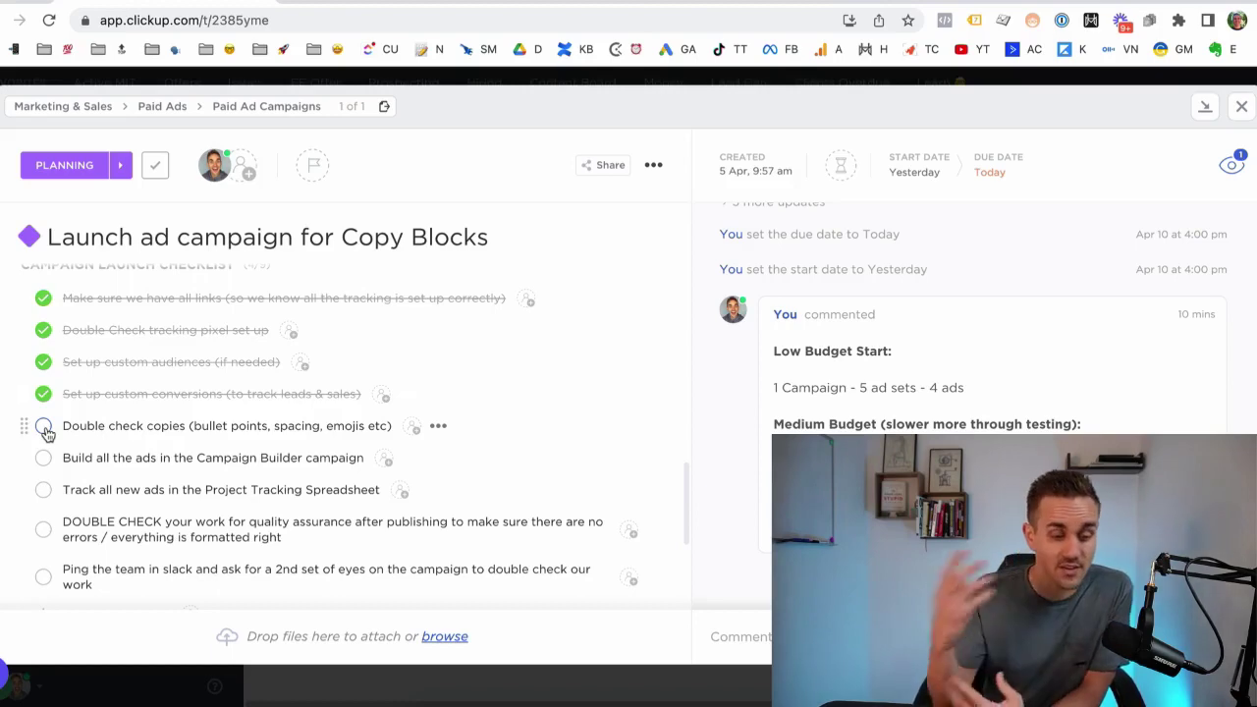
{"action": "left_click", "coordinate": [43, 426]}
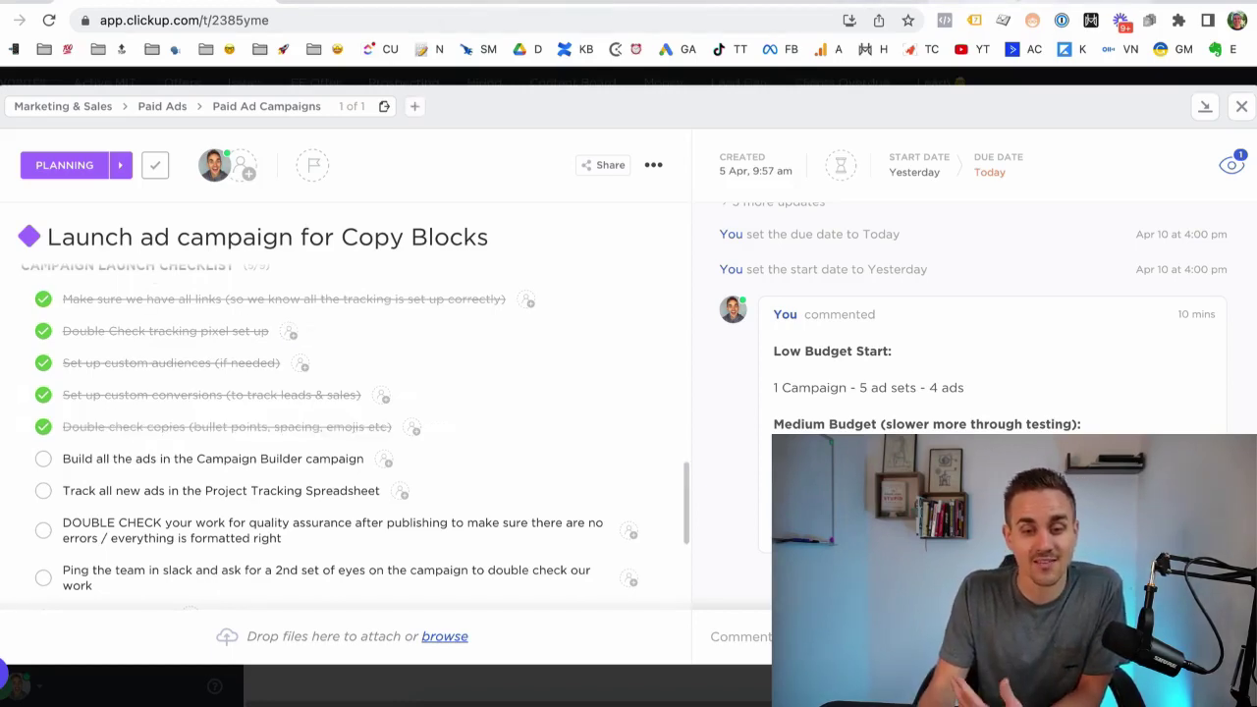
Switch to Facebook Ads Manager, filter campaigns by names containing "builder" and open the Creative Builder [DO NOT TURN ON] campaign.
{"action": "key", "text": "ctrl+Tab"}
{"action": "left_click", "coordinate": [154, 130]}
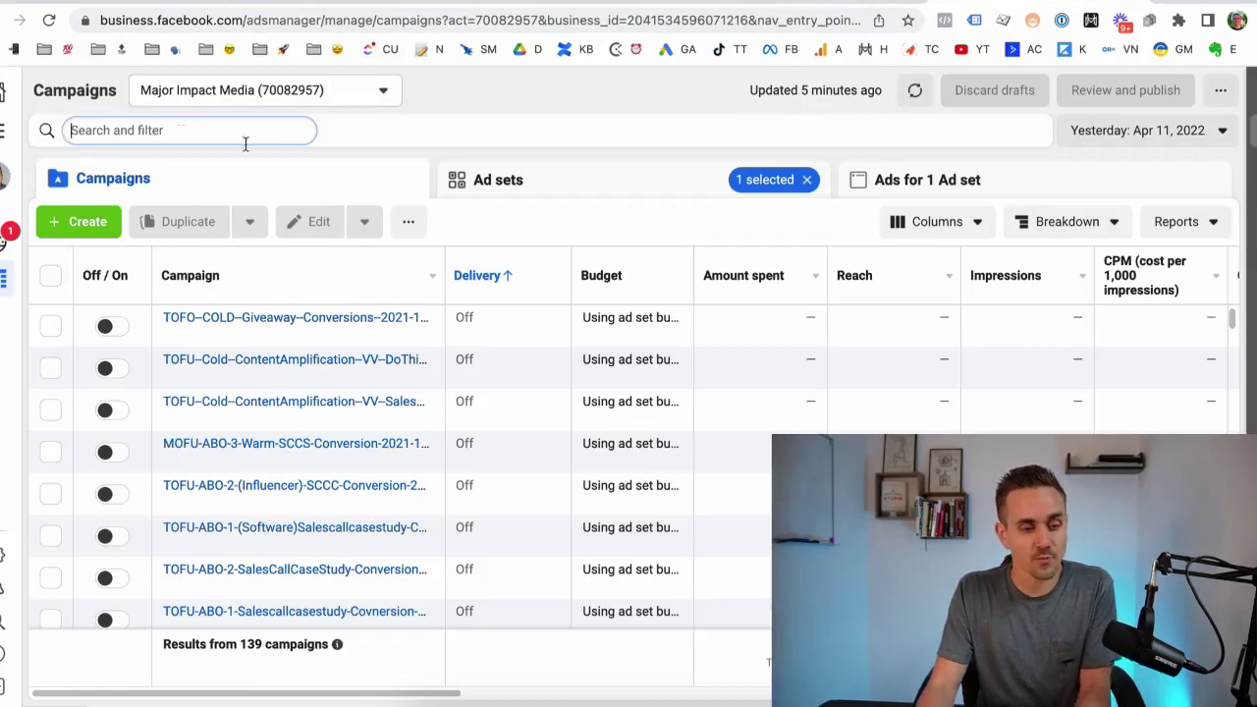
{"action": "type", "text": "builder"}
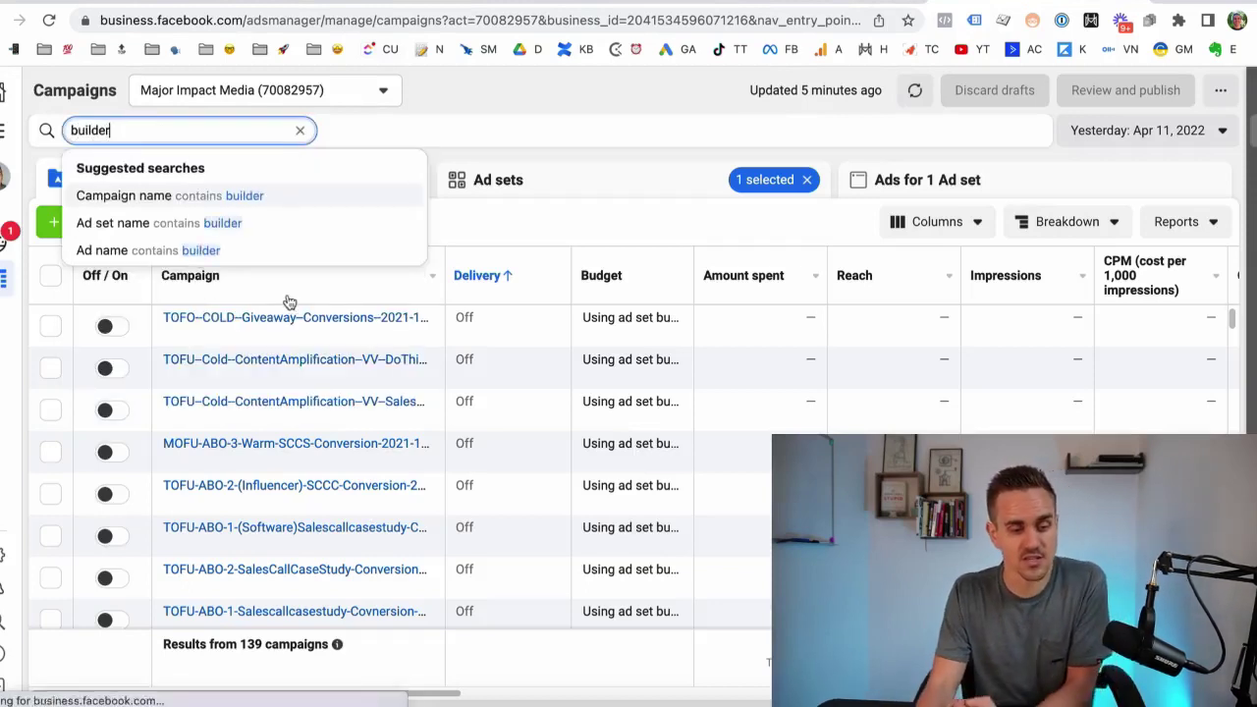
{"action": "key", "text": "Return"}
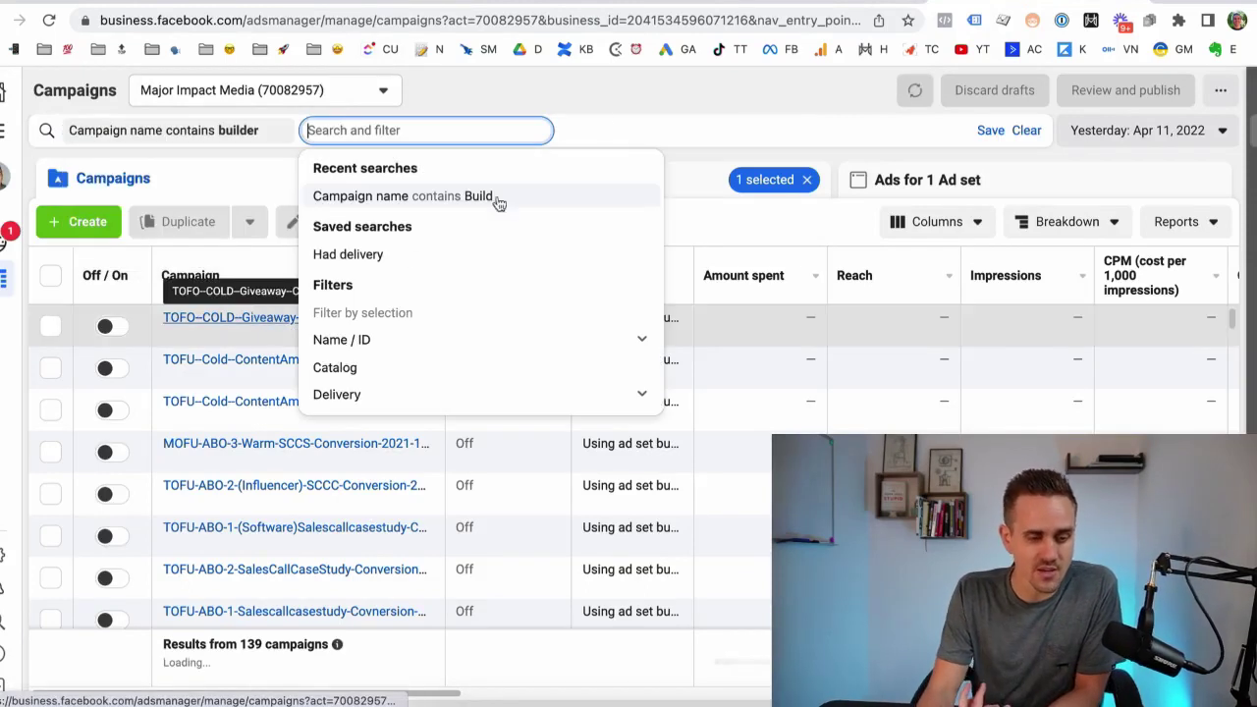
{"action": "left_click", "coordinate": [281, 365]}
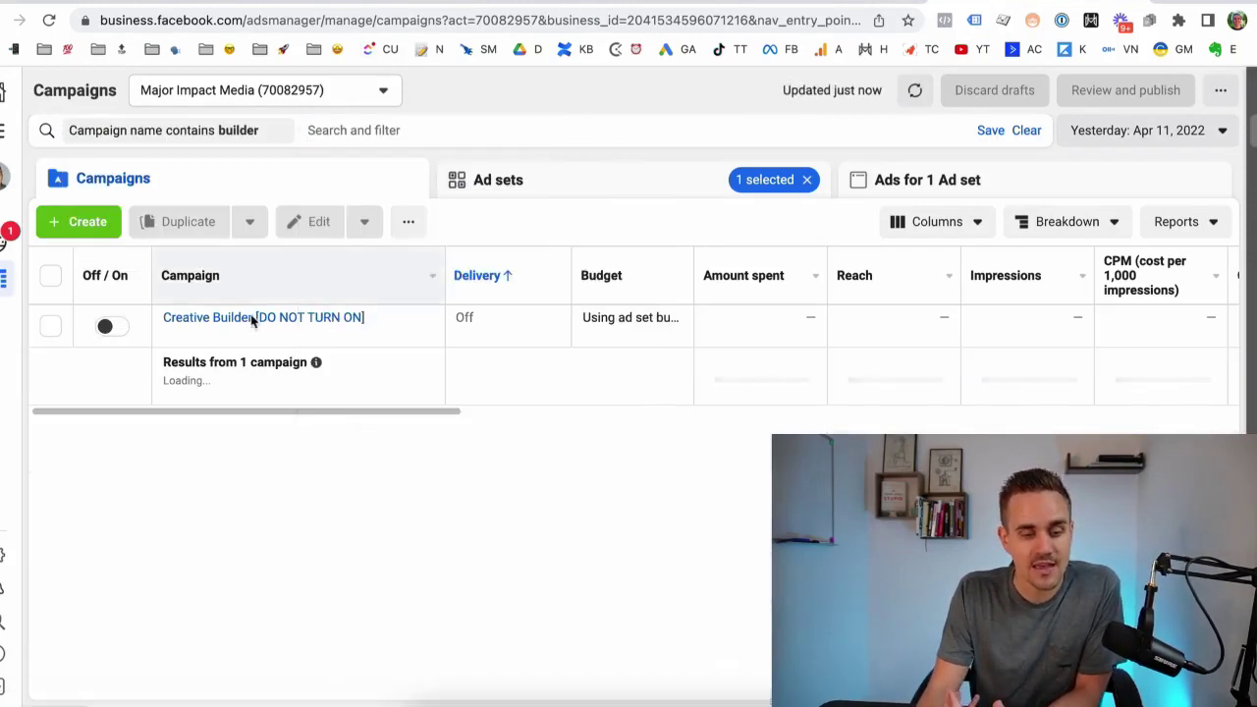
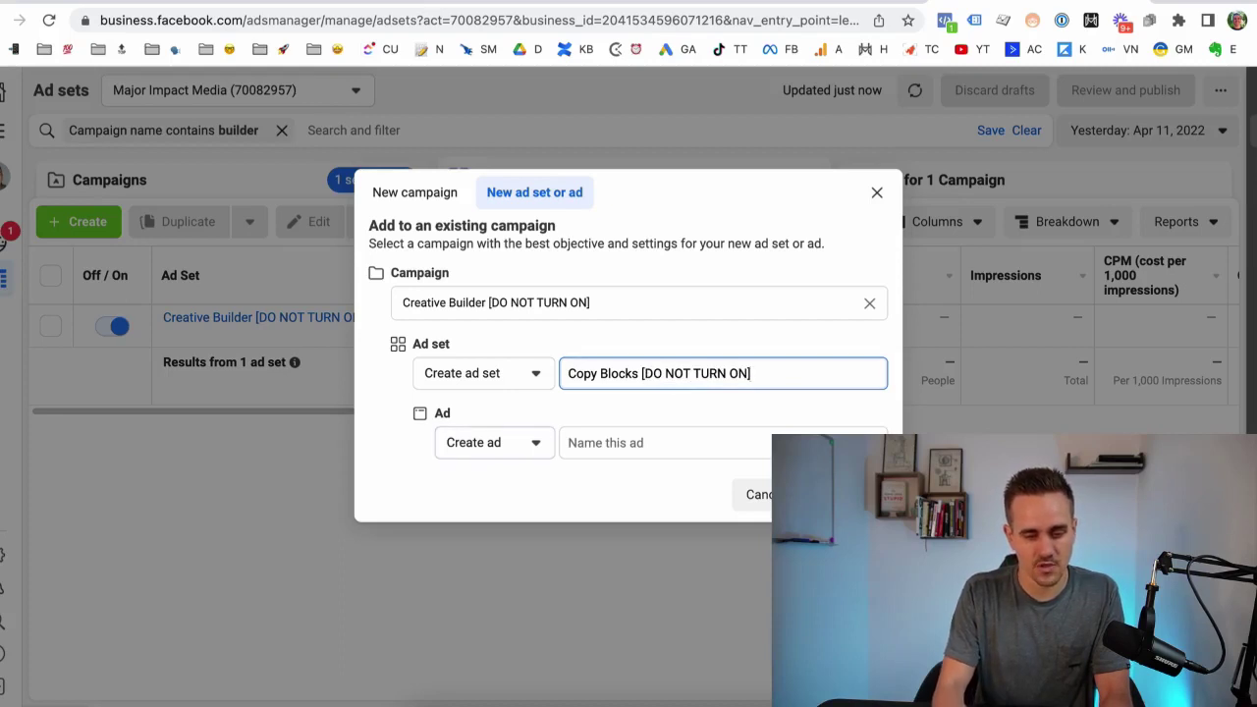
Name the new ad "ad1" within the Copy Blocks [DO NOT TURN ON] ad set.
{"action": "key", "text": "Tab"}
{"action": "key", "text": "Tab"}
{"action": "type", "text": "a"}
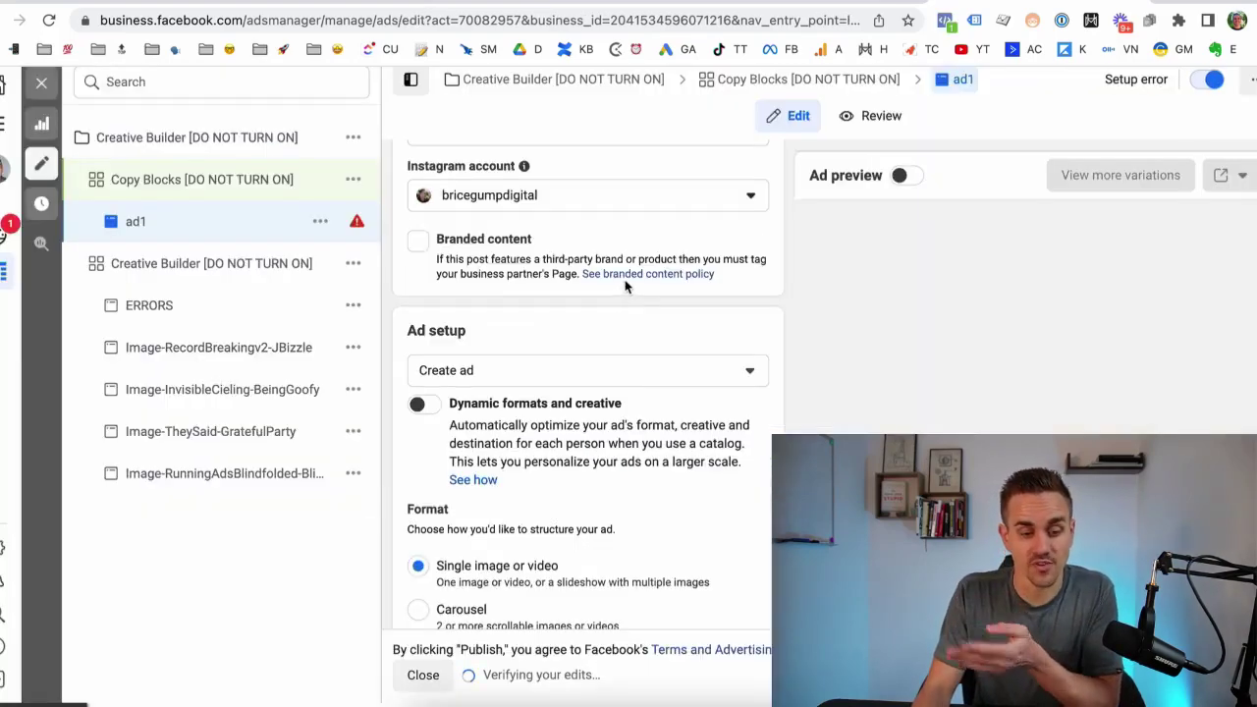
Select the whole name of the ad1 ad for editing.
{"action": "scroll", "coordinate": [625, 286], "scroll_direction": "up", "scroll_amount": 2}
{"action": "scroll", "coordinate": [625, 286], "scroll_direction": "up", "scroll_amount": 2}
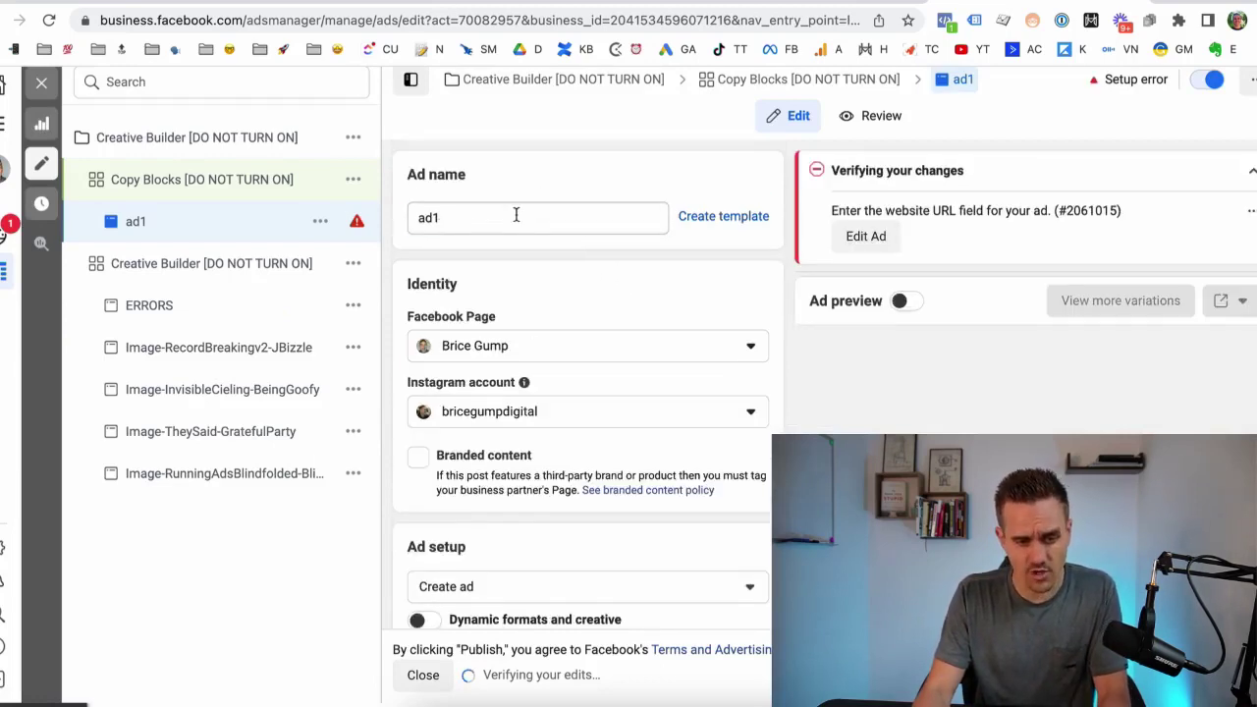
{"action": "triple_click", "coordinate": [516, 215]}
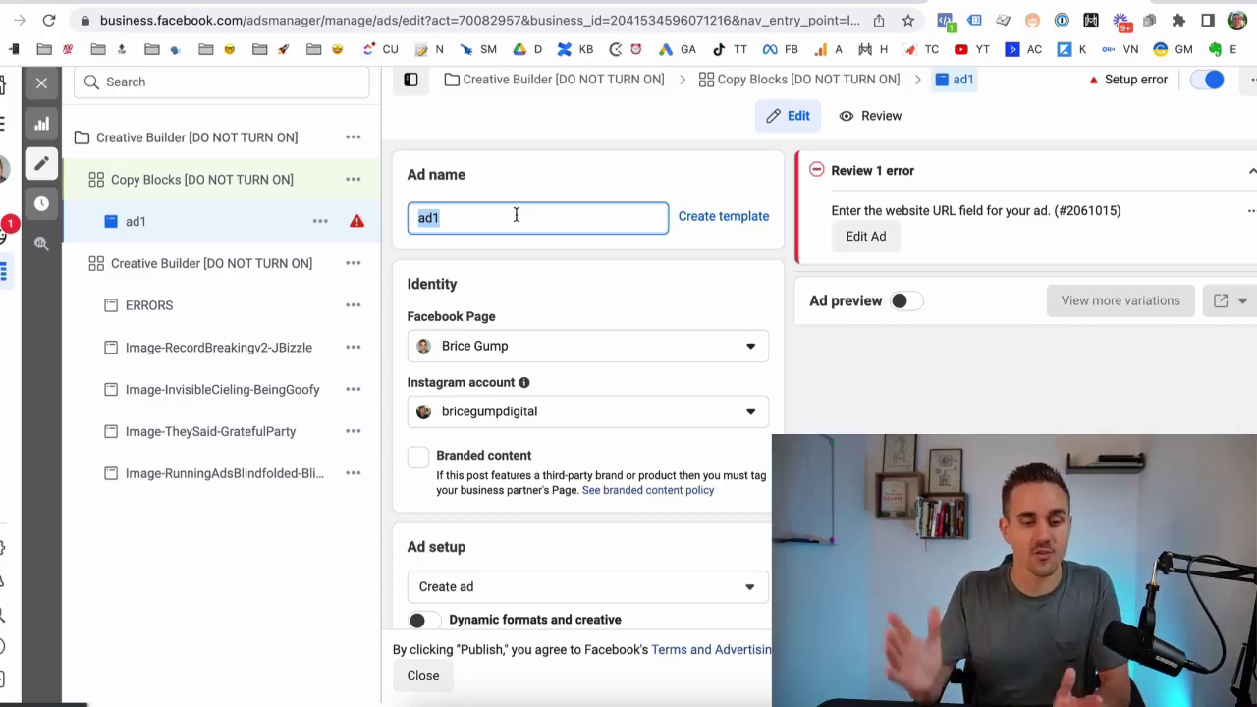
In the tracking spreadsheet's AdCopy sheet, fill the first three angle names with light yellow and switch to the Visuals sheet.
{"action": "left_click", "coordinate": [329, 2]}
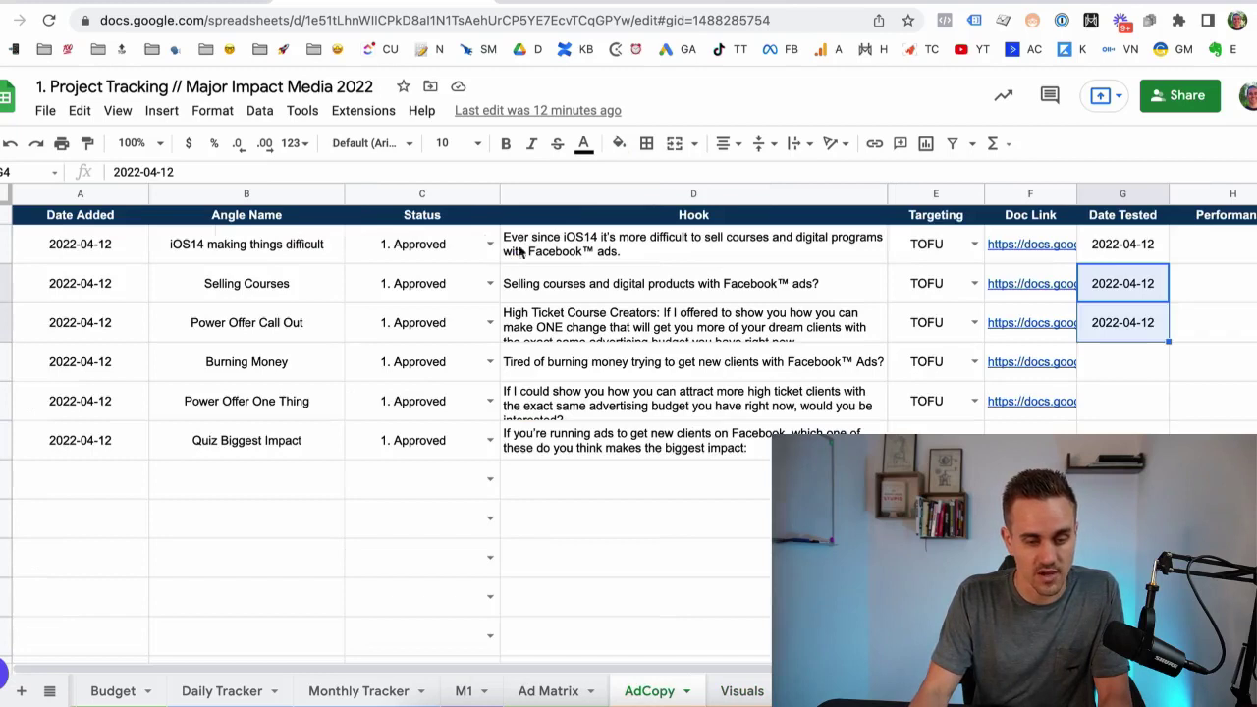
{"action": "left_click_drag", "start_coordinate": [247, 243], "coordinate": [287, 325]}
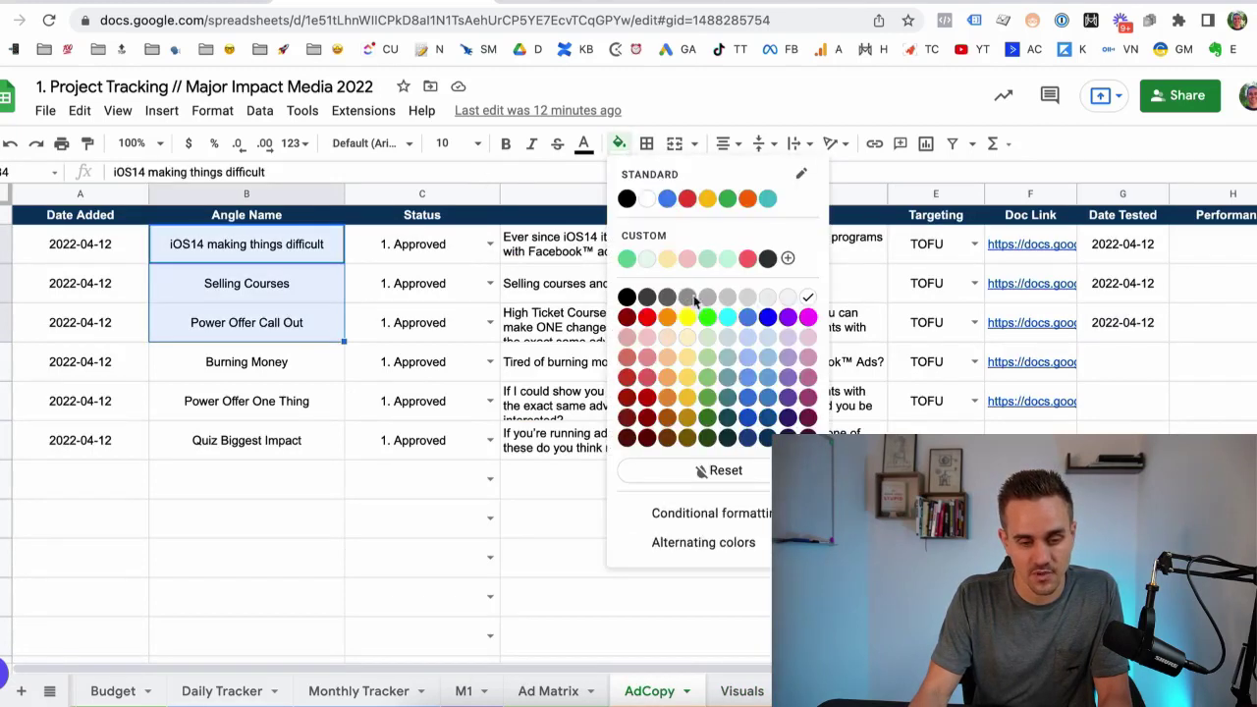
{"action": "left_click", "coordinate": [690, 340]}
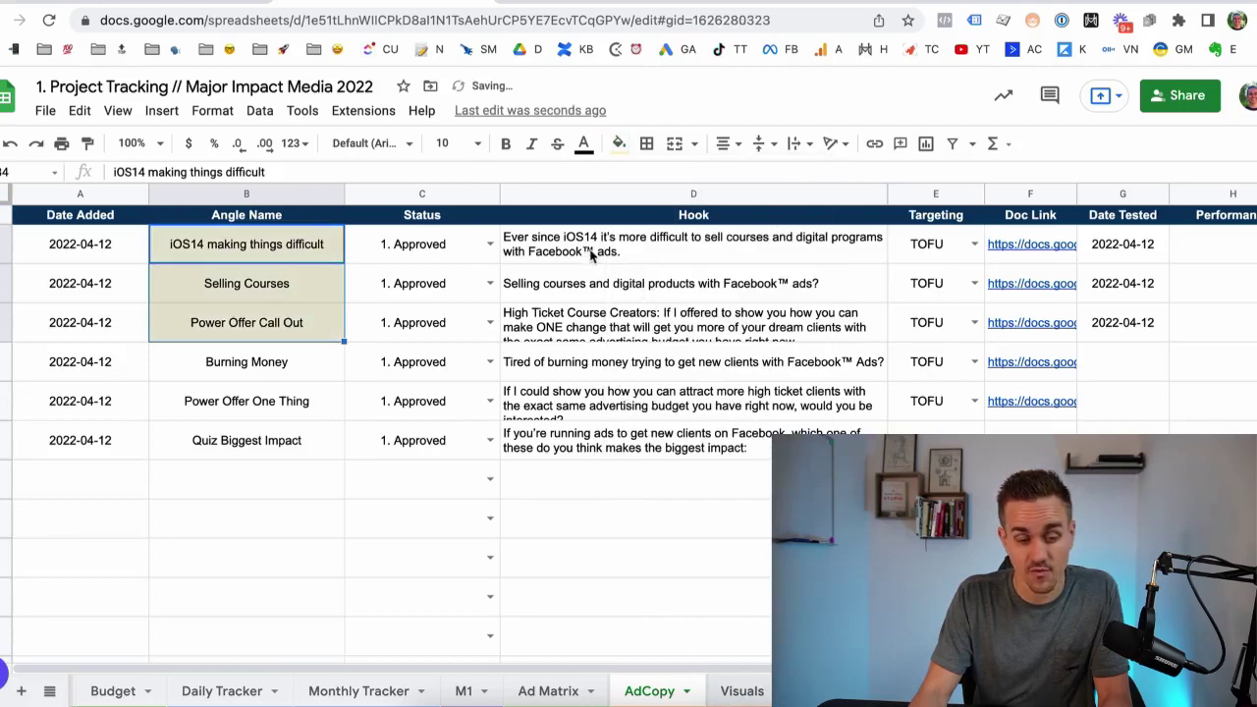
{"action": "key", "text": "alt+Down"}
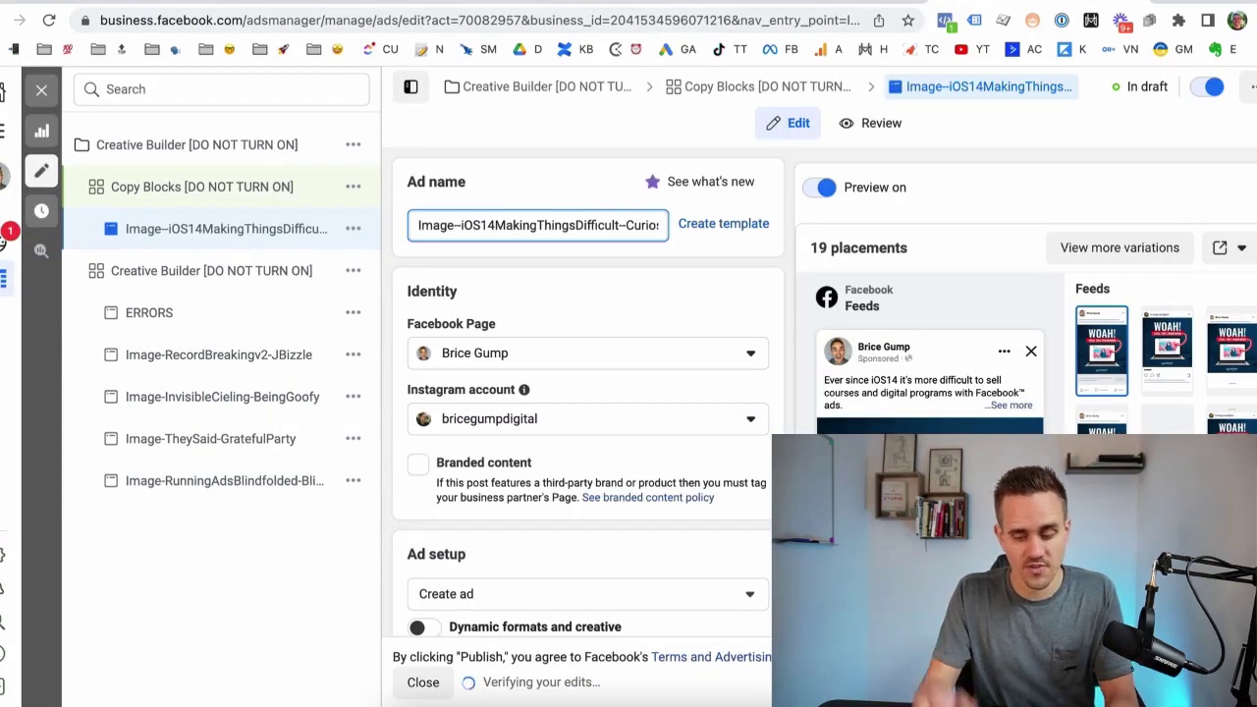
Examine each part of the iOS14MakingThingsDifficult ad's name in Ads Manager: media type, copy angle, visual and headline.
{"action": "key", "text": "shift+alt+Right"}
{"action": "key", "text": "Right"}
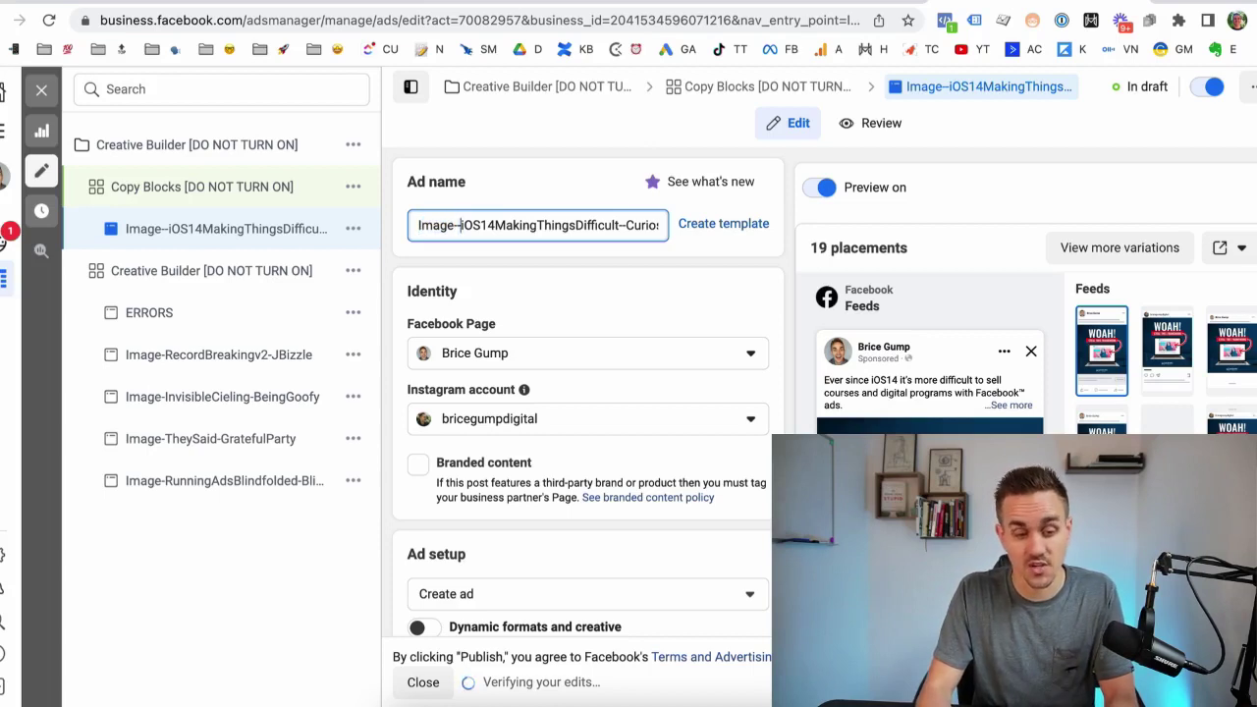
{"action": "key", "text": "shift+alt+Right"}
{"action": "key", "text": "Right"}
{"action": "key", "text": "shift+alt+Right"}
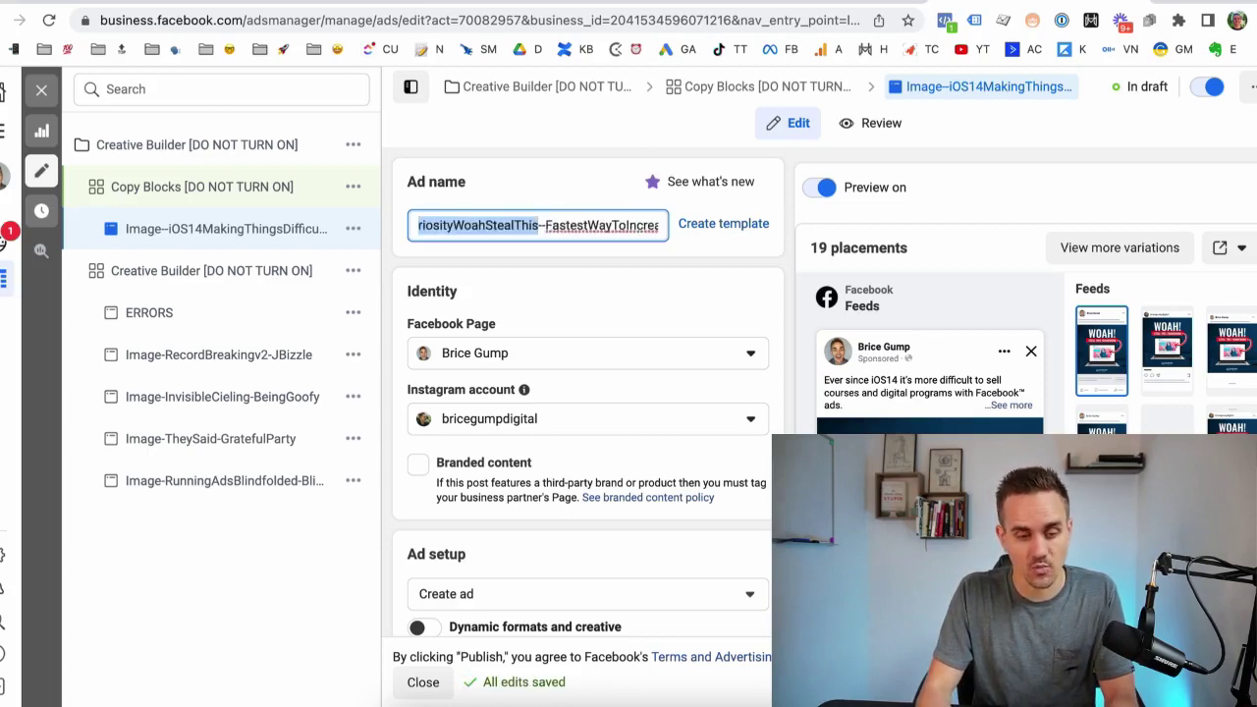
{"action": "key", "text": "Right"}
{"action": "key", "text": "shift+alt+Right"}
{"action": "key", "text": "Home"}
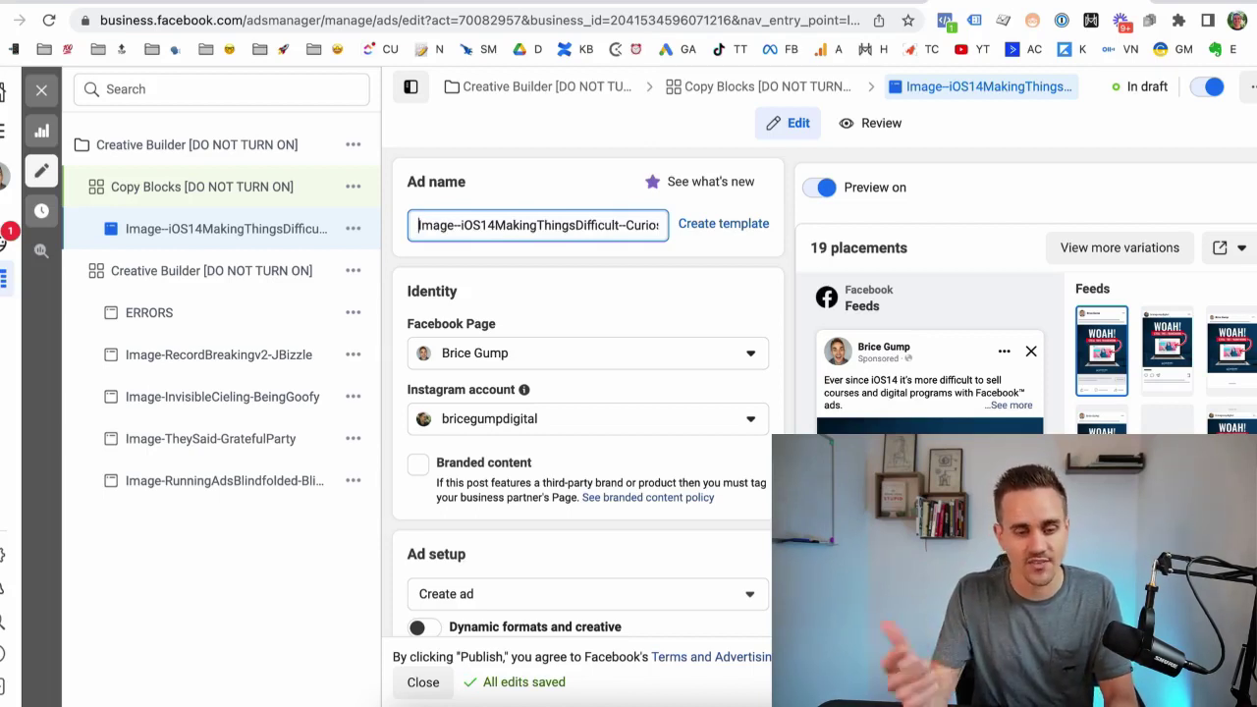
Quickly duplicate the iOS14MakingThingsDifficult ad within the Copy Blocks ad set.
{"action": "left_click", "coordinate": [351, 229]}
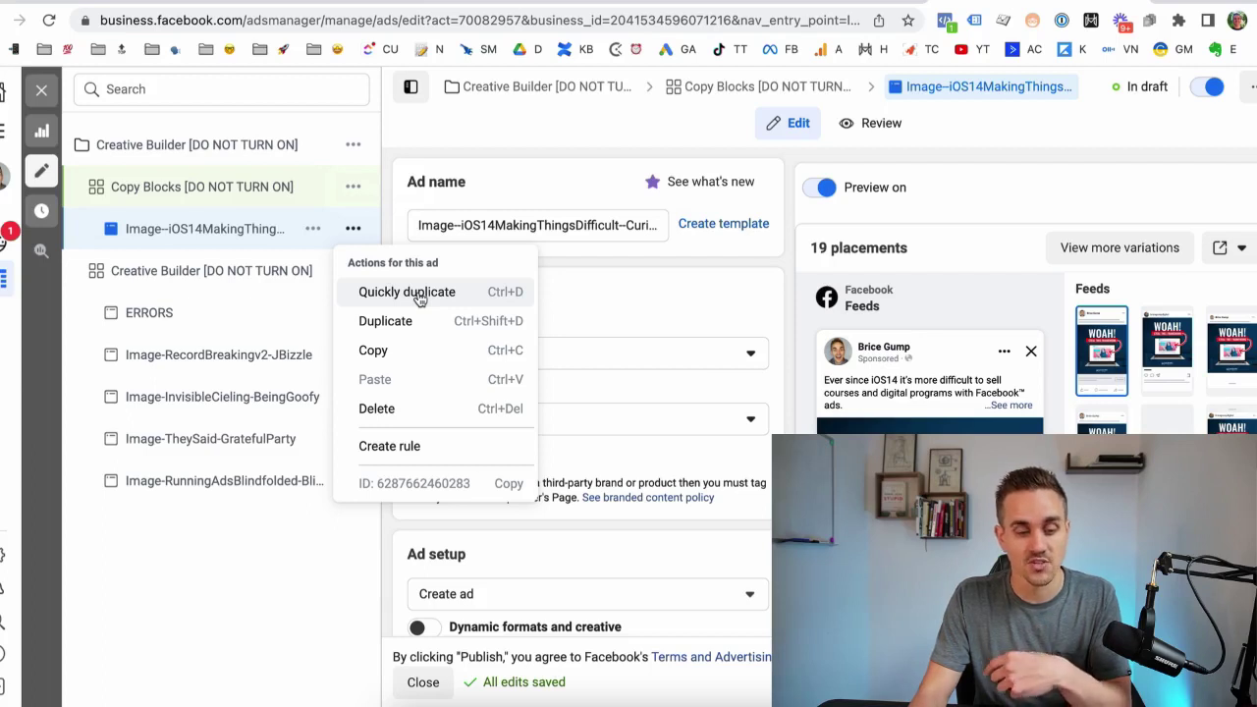
{"action": "left_click", "coordinate": [406, 292]}
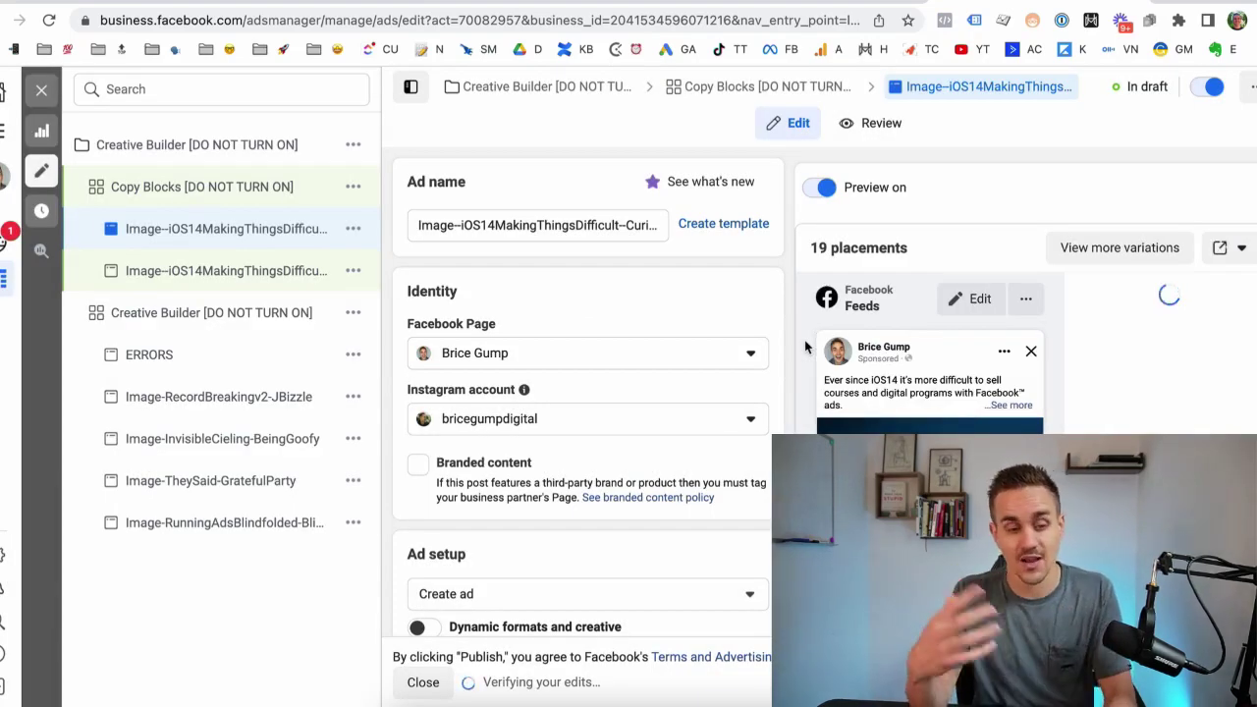
Set the original ad's display link to majorimpactmedia.com and close the ad editor.
{"action": "left_click", "coordinate": [980, 299]}
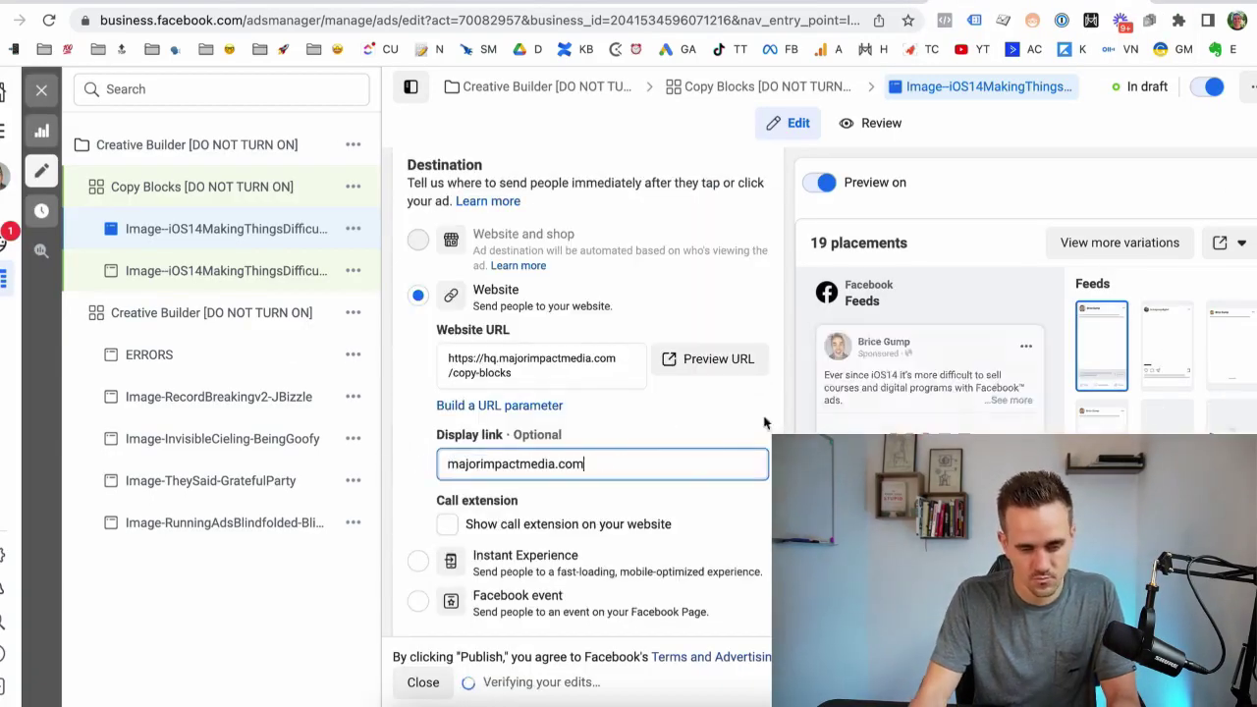
{"action": "left_click", "coordinate": [423, 681]}
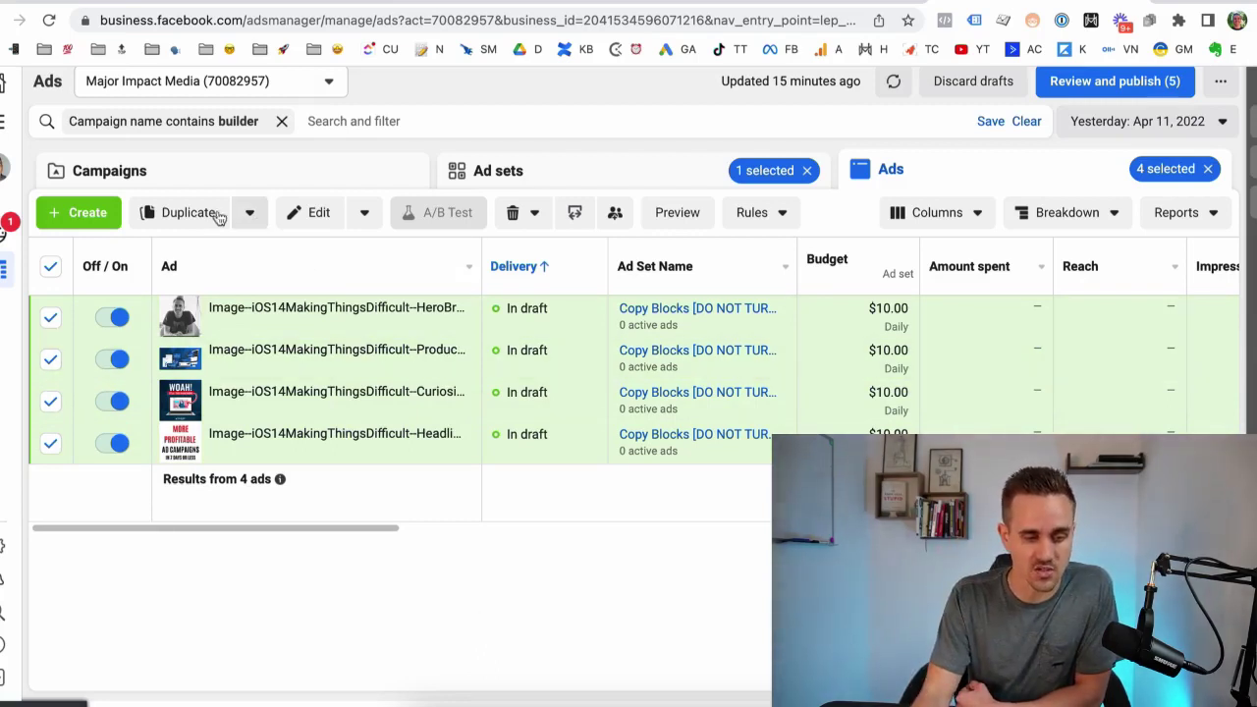
Duplicate the four selected iOS14MakingThingsDifficult ads once into the original campaign, keeping existing reactions, comments and shares.
{"action": "left_click", "coordinate": [186, 213]}
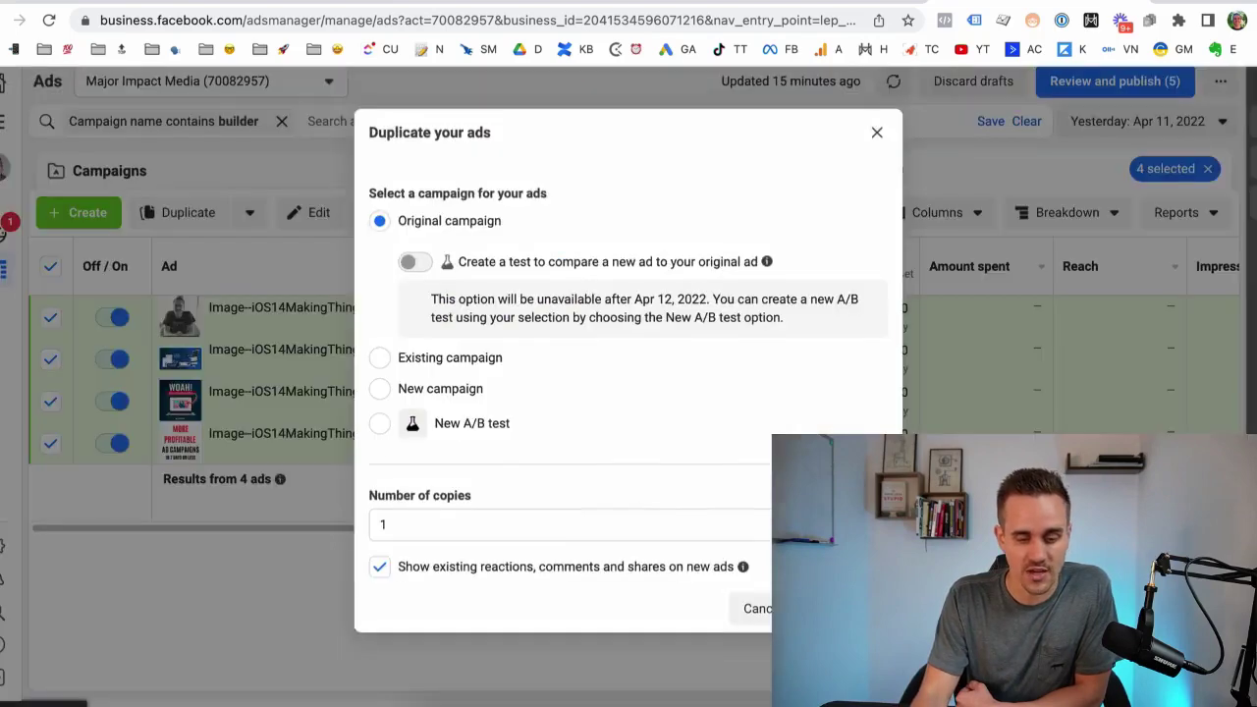
{"action": "key", "text": "Return"}
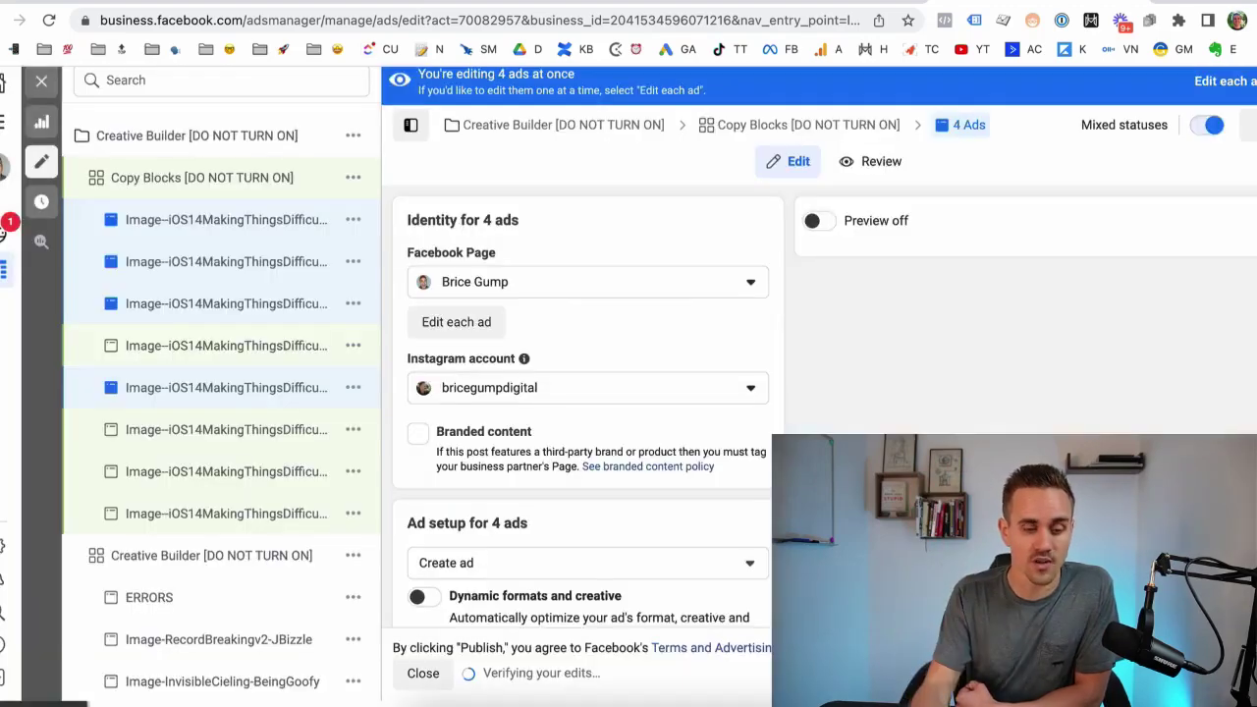
Switch to the Google Docs file "Facebook Ads r1 // Copy Blocks" and review the iOS14 angle's body copy and creative ideas.
{"action": "left_click", "coordinate": [549, 11]}
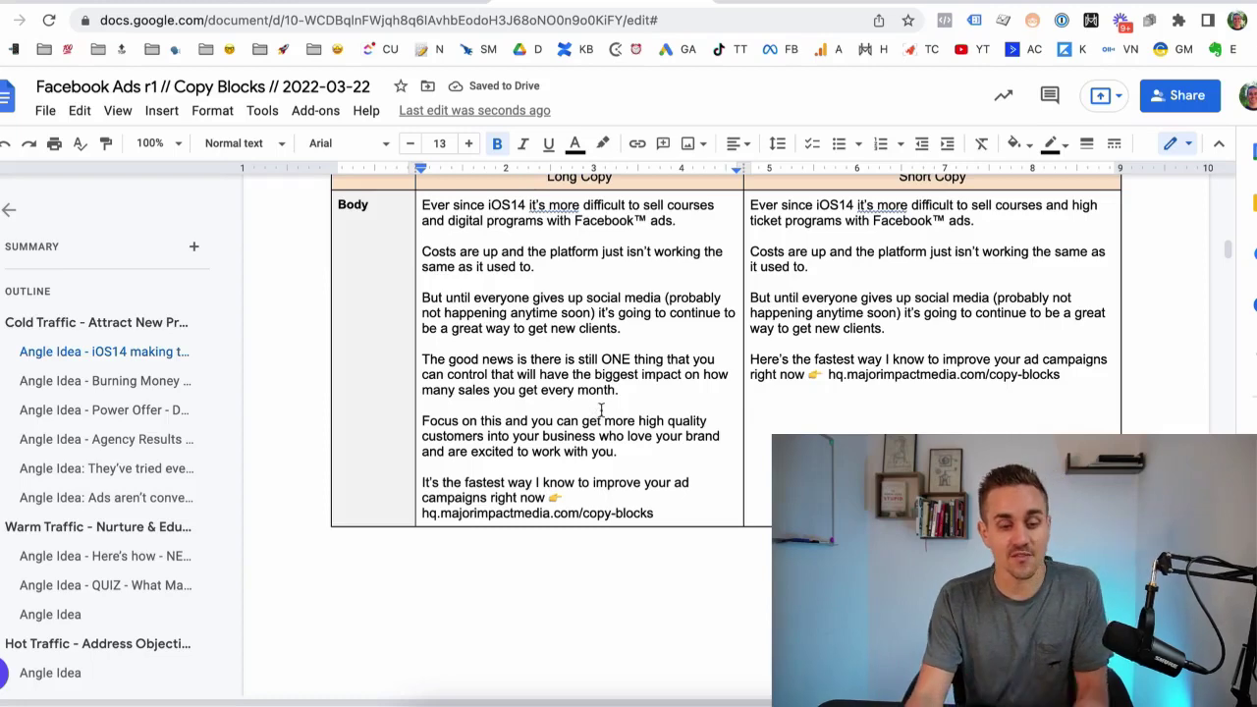
{"action": "scroll", "coordinate": [600, 408], "scroll_direction": "down", "scroll_amount": 3}
{"action": "scroll", "coordinate": [606, 408], "scroll_direction": "down", "scroll_amount": 3}
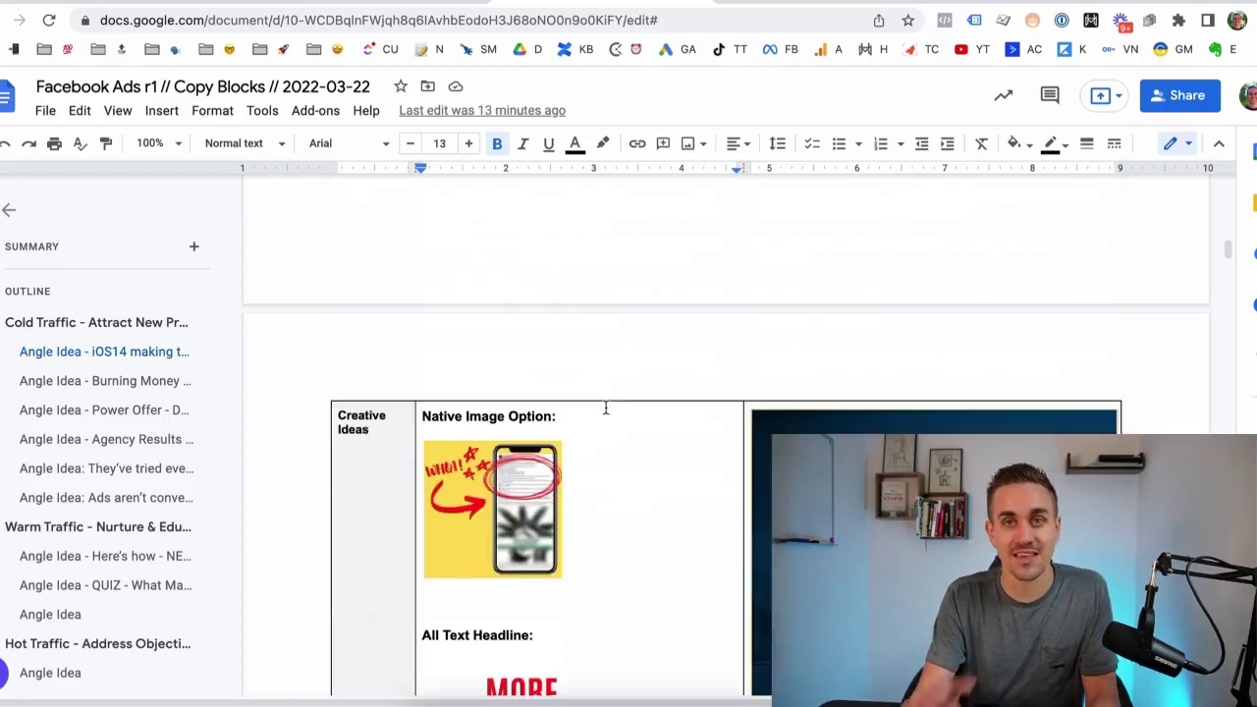
Replace the primary text of the four duplicated ads with the document's "High Ticket Course Creators:" copy and close the ad editor.
{"action": "scroll", "coordinate": [605, 408], "scroll_direction": "down", "scroll_amount": 7}
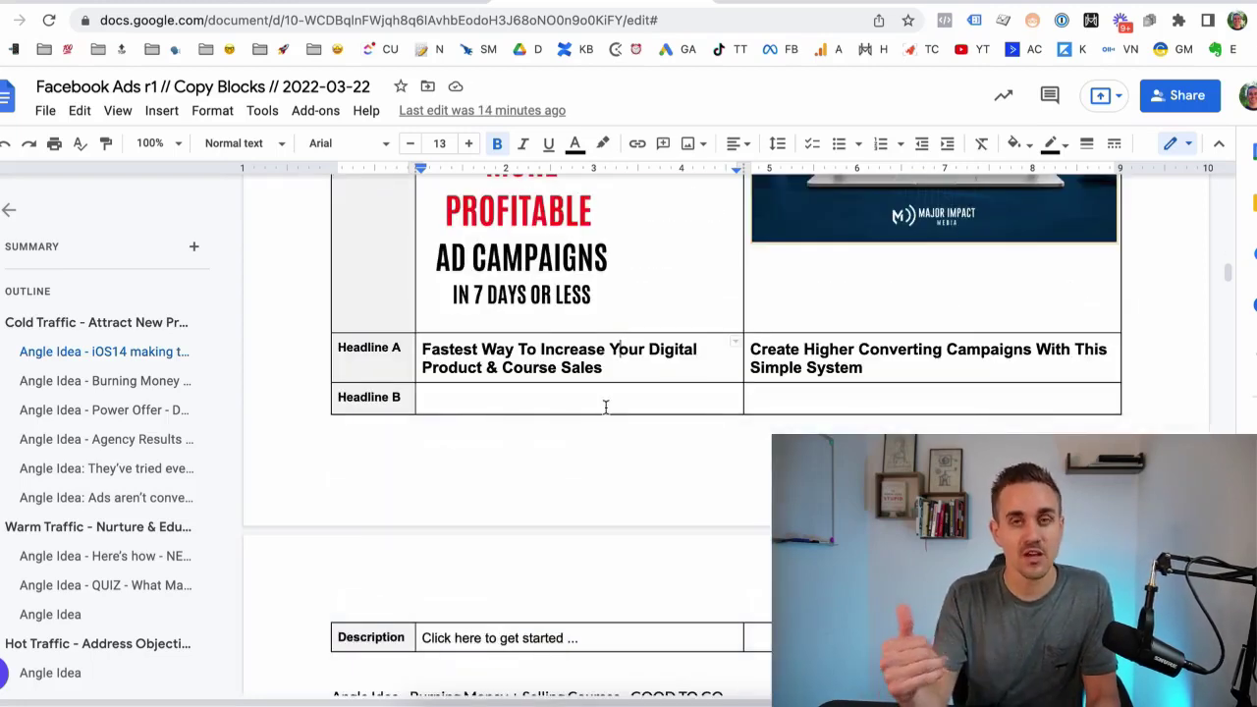
{"action": "scroll", "coordinate": [609, 400], "scroll_direction": "down", "scroll_amount": 1}
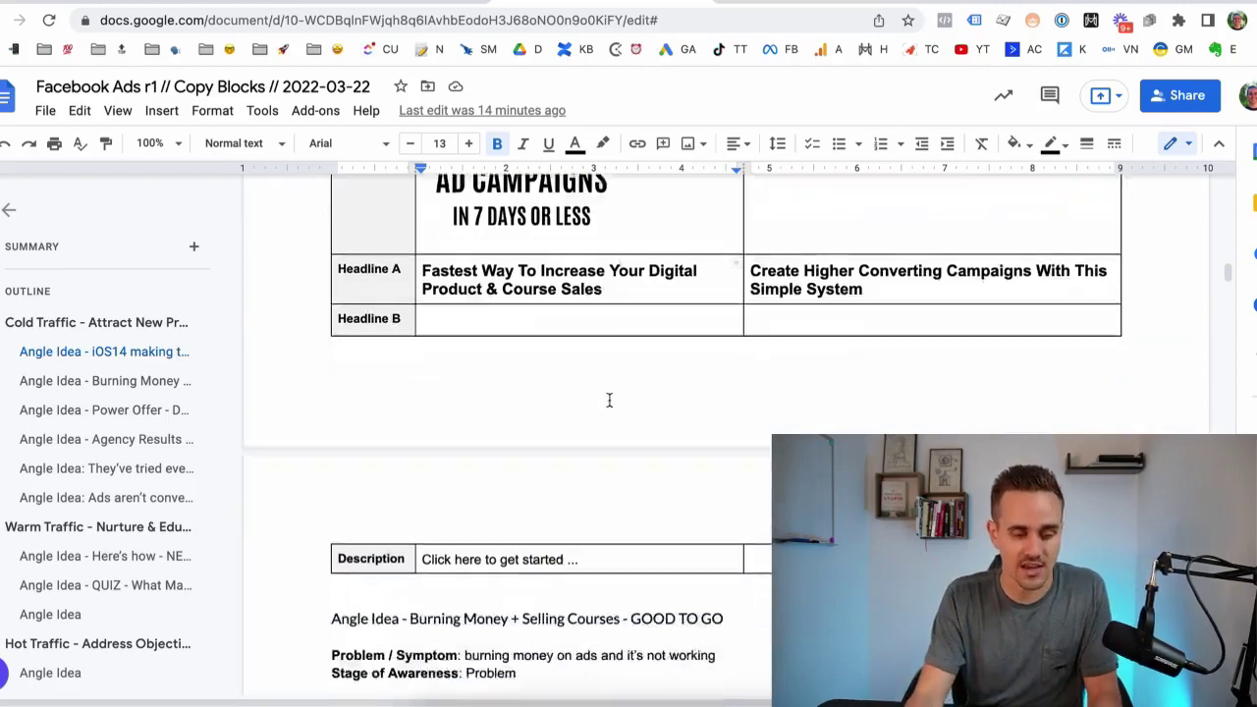
{"action": "scroll", "coordinate": [614, 411], "scroll_direction": "down", "scroll_amount": 10}
{"action": "scroll", "coordinate": [620, 421], "scroll_direction": "down", "scroll_amount": 2}
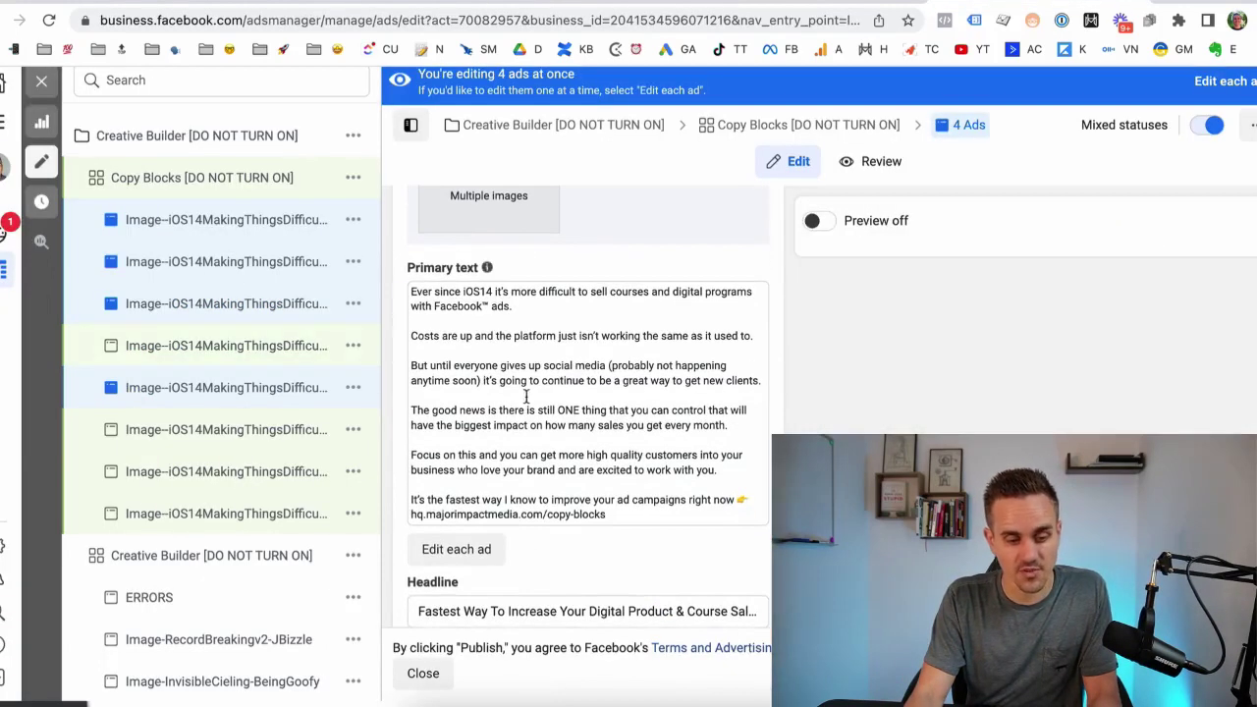
{"action": "left_click", "coordinate": [526, 396]}
{"action": "key", "text": "ctrl+a"}
{"action": "type", "text": "High Ticket Course Creators:  If I offered to show you how you can make ONE change that will get you more of your dream clients with the exact same advertising budget you have right now…  … would you take me up on that offer?  Here it is 👉hq.majorimpactmedia.com/copy-blocks  I've helped dozens of entrepreneurs get wayyyy better results with their Facebook™ ads  (I'd put numbers but the Zuck shuts me down. It's on the next page)  Worth checking out if I can help you too?"}
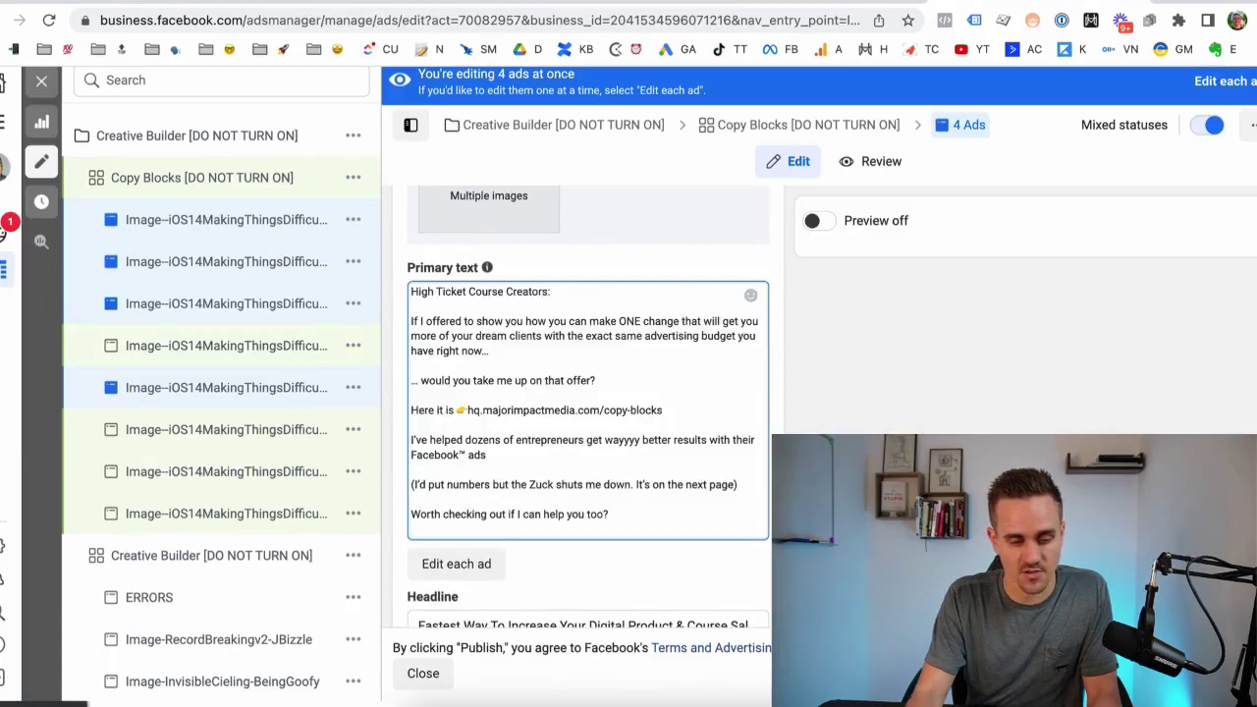
{"action": "left_click", "coordinate": [423, 673]}
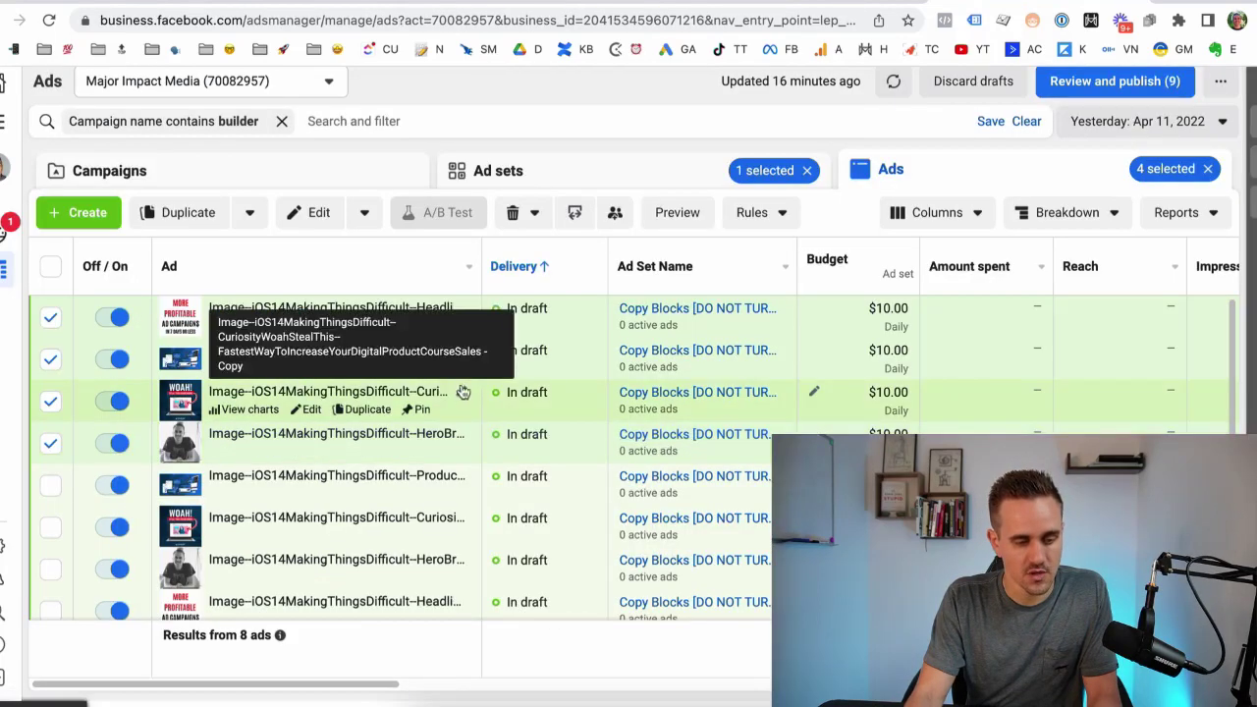
Find and replace iOS14MakingThingsDifficult with PowerOfferCallout in the names of the four selected ads.
{"action": "left_click", "coordinate": [363, 212]}
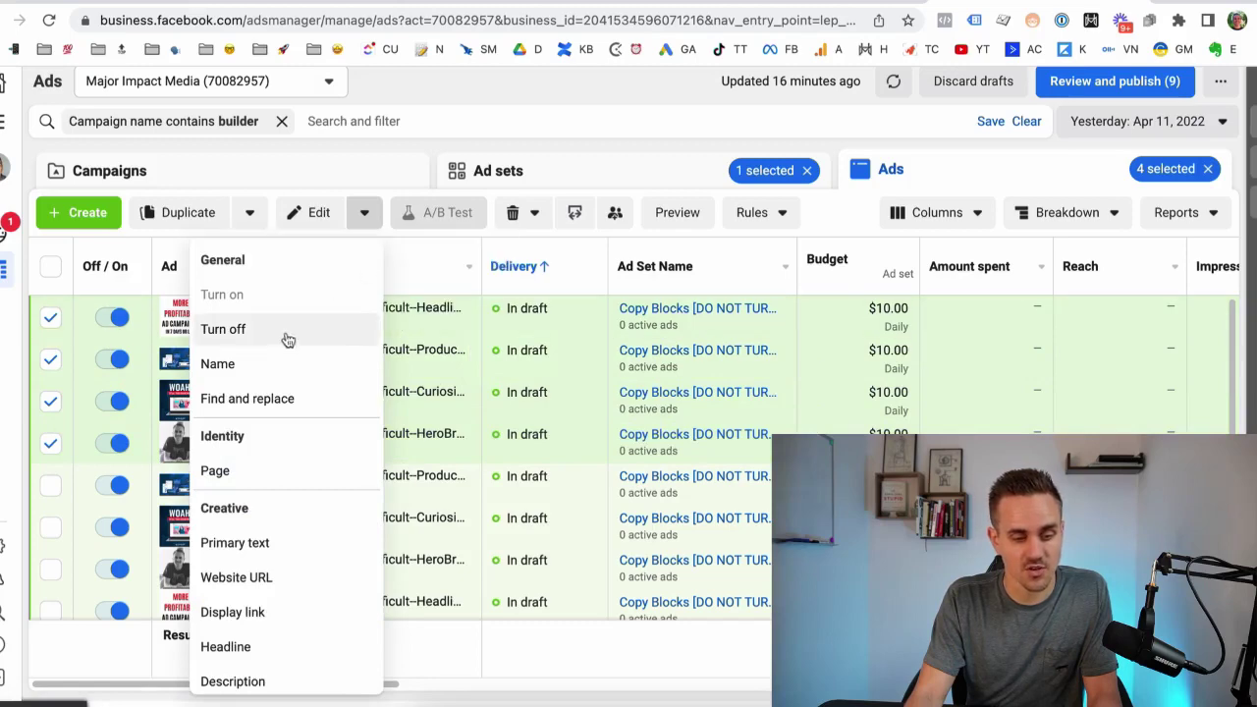
{"action": "left_click", "coordinate": [267, 398]}
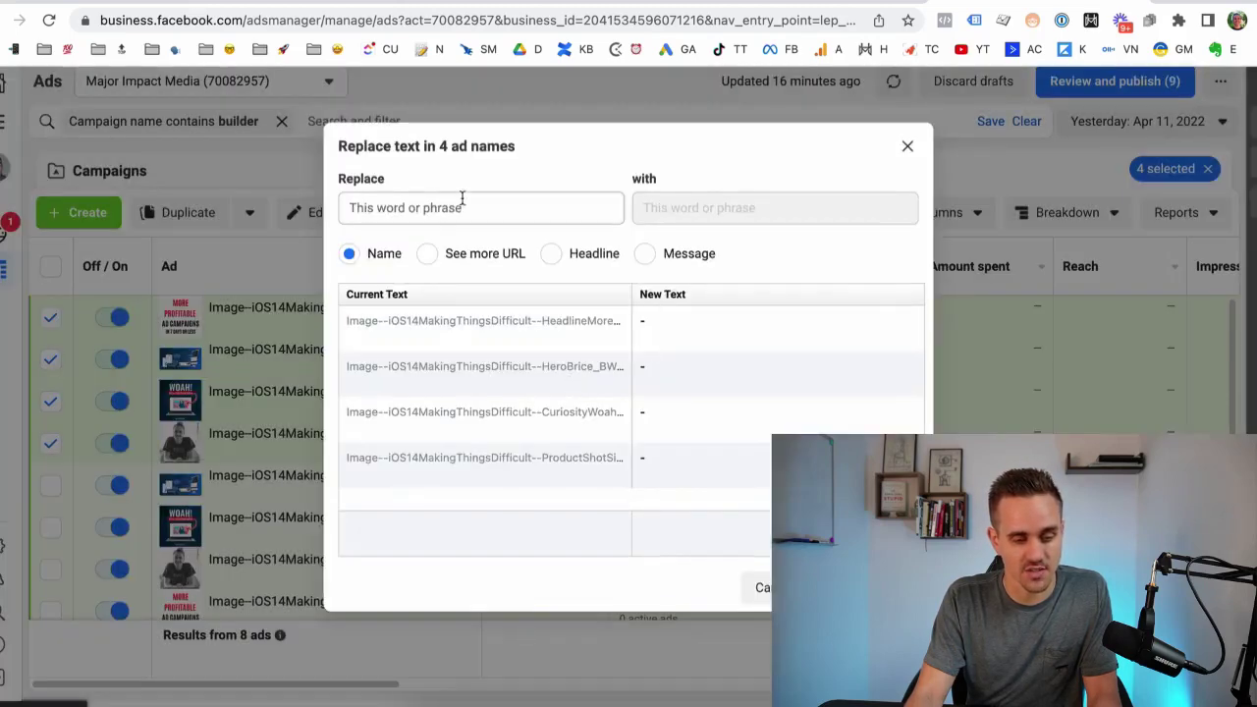
{"action": "left_click", "coordinate": [510, 206]}
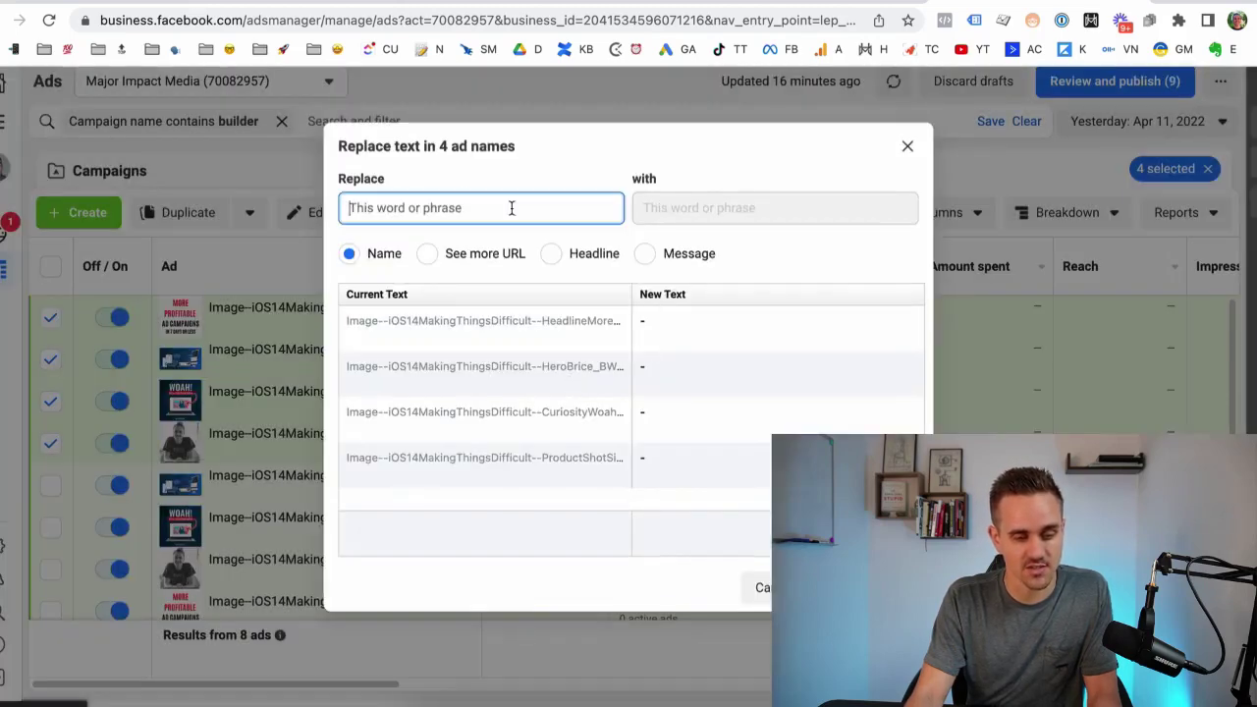
{"action": "type", "text": "iOs"}
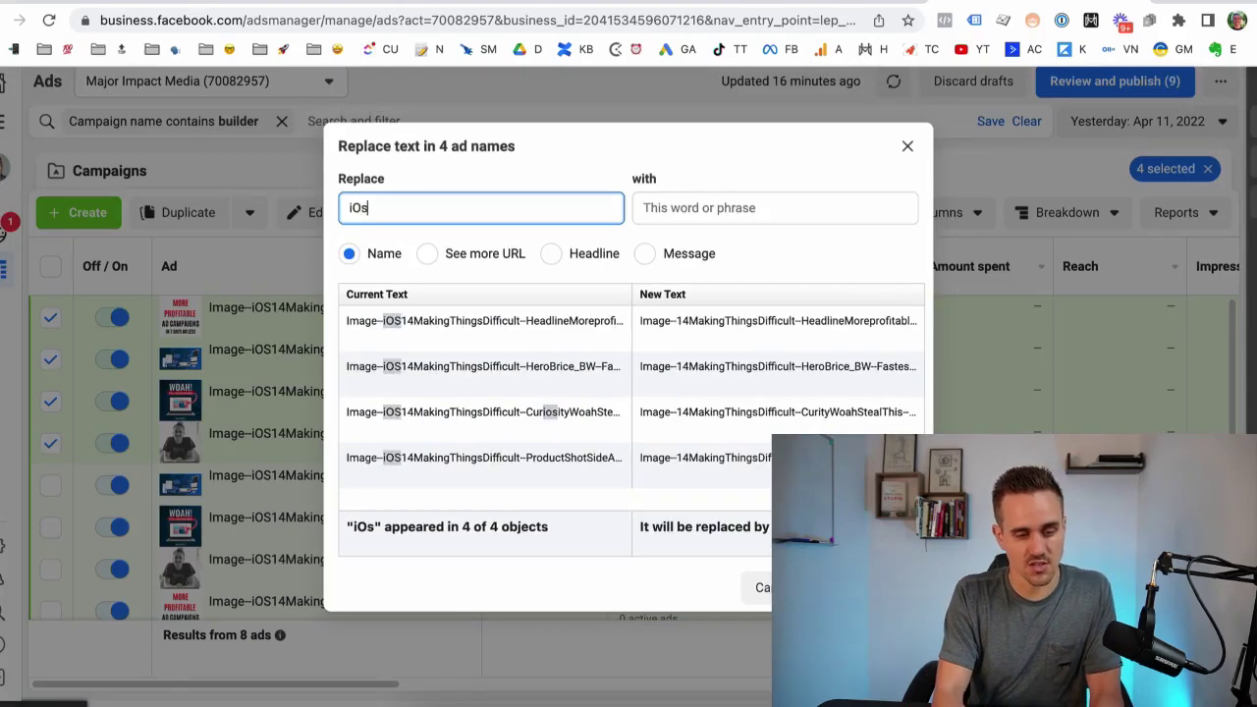
{"action": "type", "text": "14Making"}
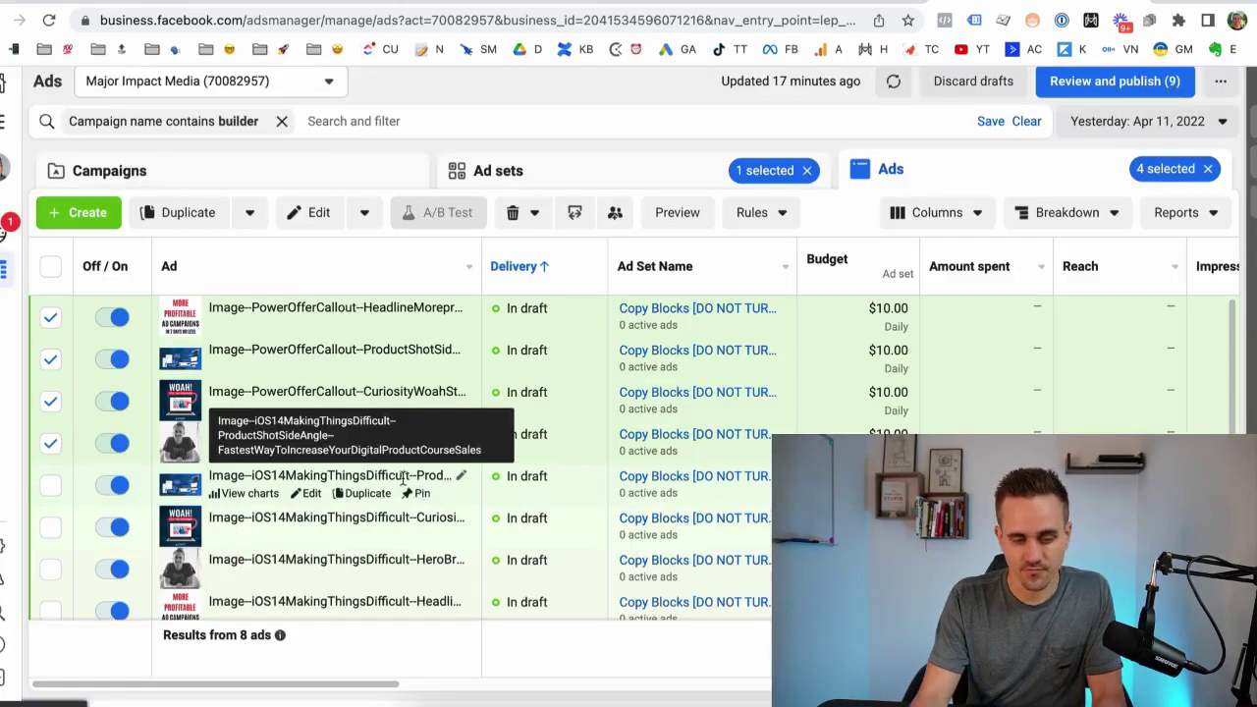
Quickly duplicate the four selected PowerOfferCallout ads, and publish the draft Copy Blocks ad set with its ads.
{"action": "scroll", "coordinate": [339, 435], "scroll_direction": "down", "scroll_amount": 1}
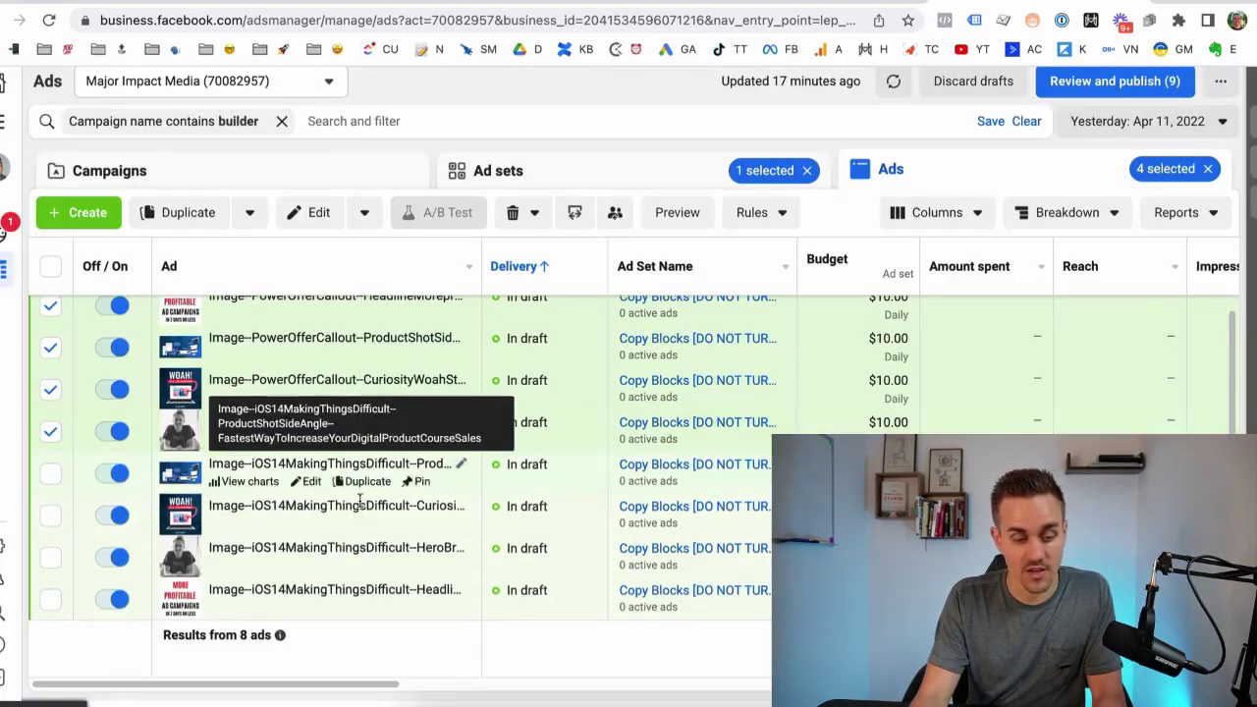
{"action": "scroll", "coordinate": [295, 373], "scroll_direction": "up", "scroll_amount": 1}
{"action": "left_click", "coordinate": [250, 213]}
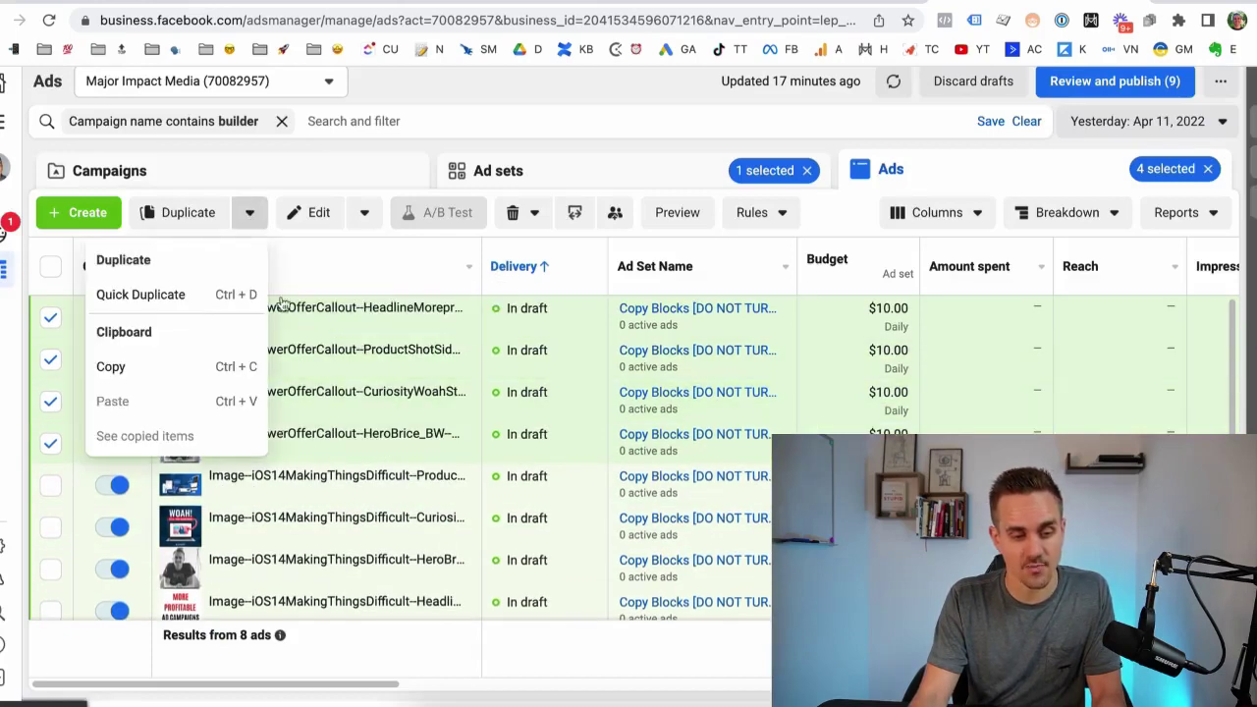
{"action": "left_click", "coordinate": [225, 305]}
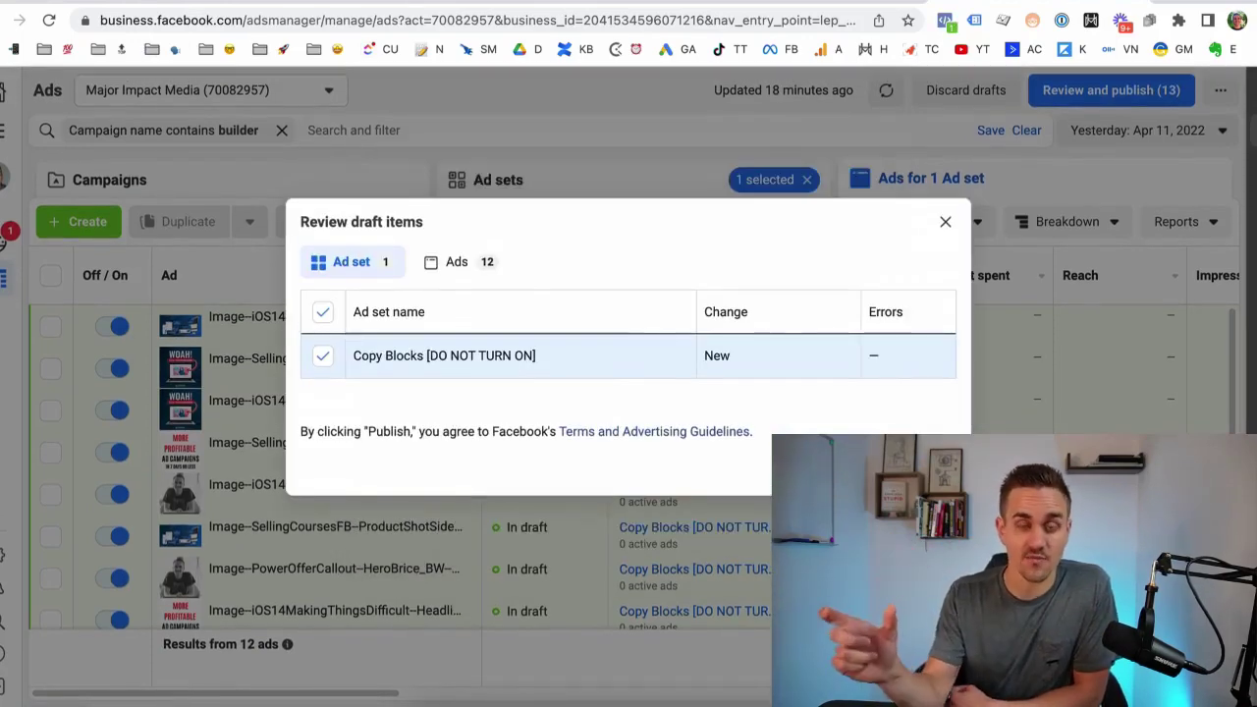
{"action": "left_click", "coordinate": [918, 464]}
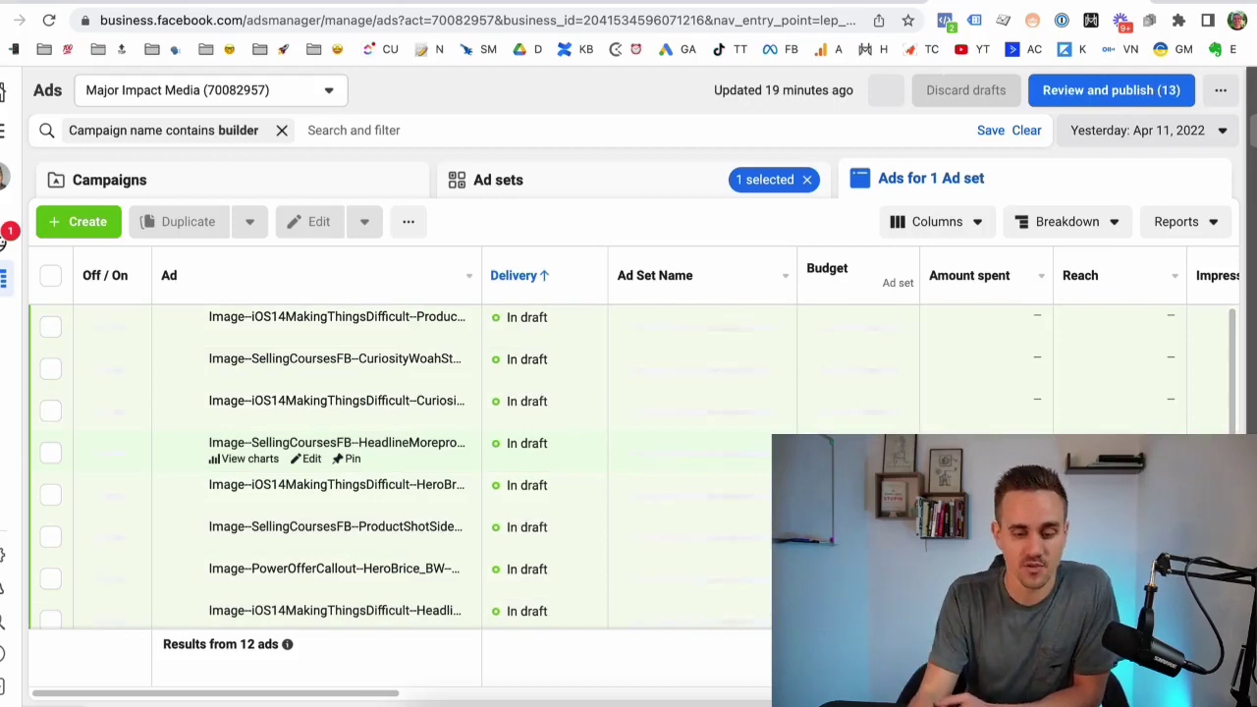
Log the first ad in the spreadsheet's Ad Matrix: iOS14 making things difficult, 1-Curiosity-Woah-Laptop, Fastest Way To Increase Your Digital Product & Course Sales.
{"action": "key", "text": "ctrl+Tab"}
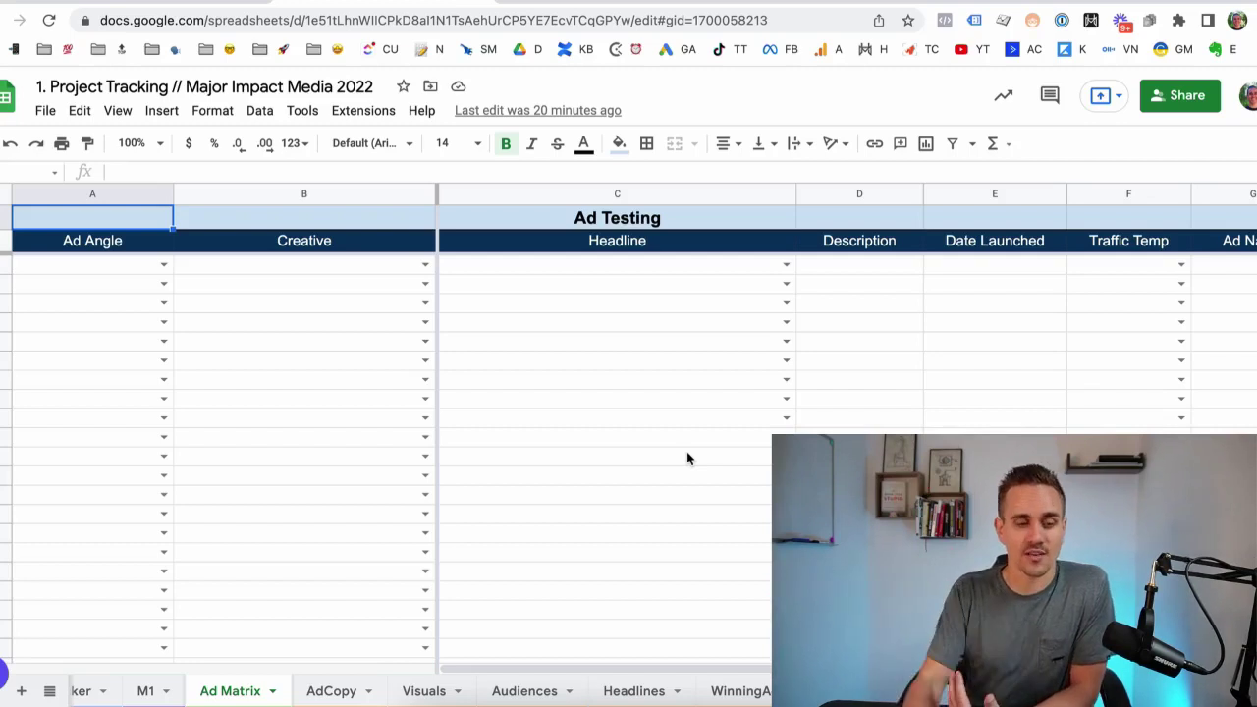
{"action": "left_click", "coordinate": [164, 265]}
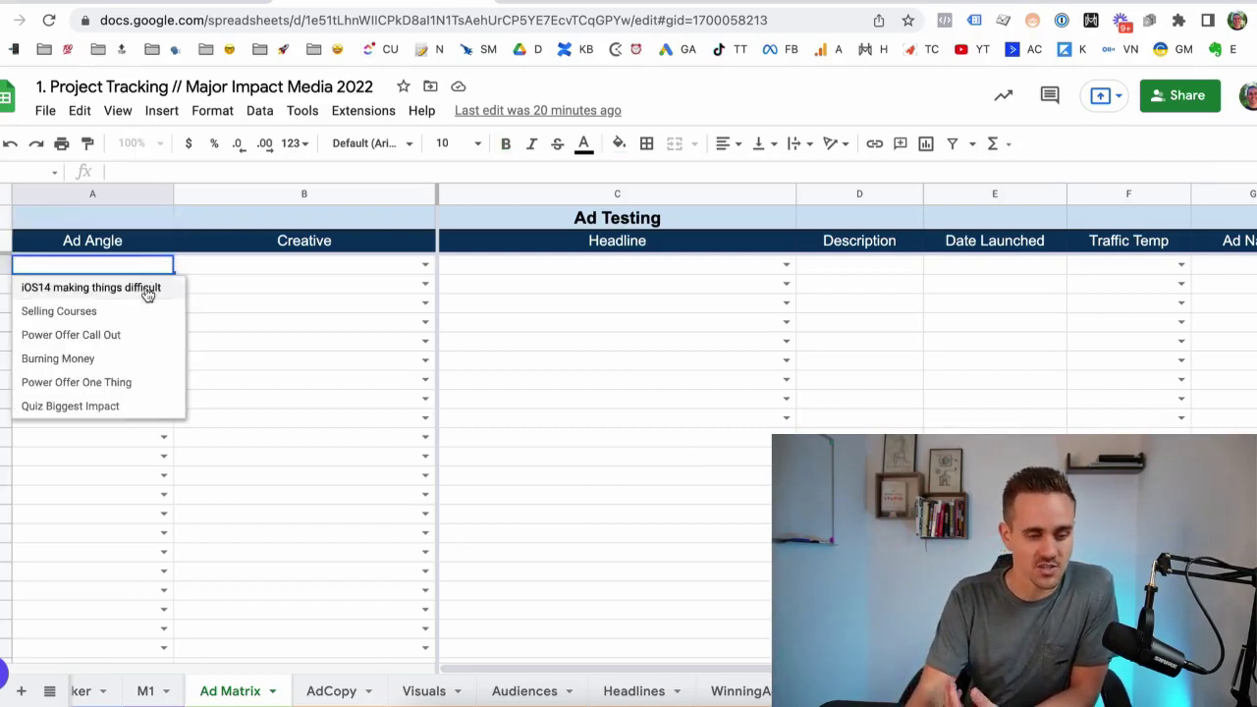
{"action": "left_click", "coordinate": [147, 286]}
{"action": "left_click", "coordinate": [425, 264]}
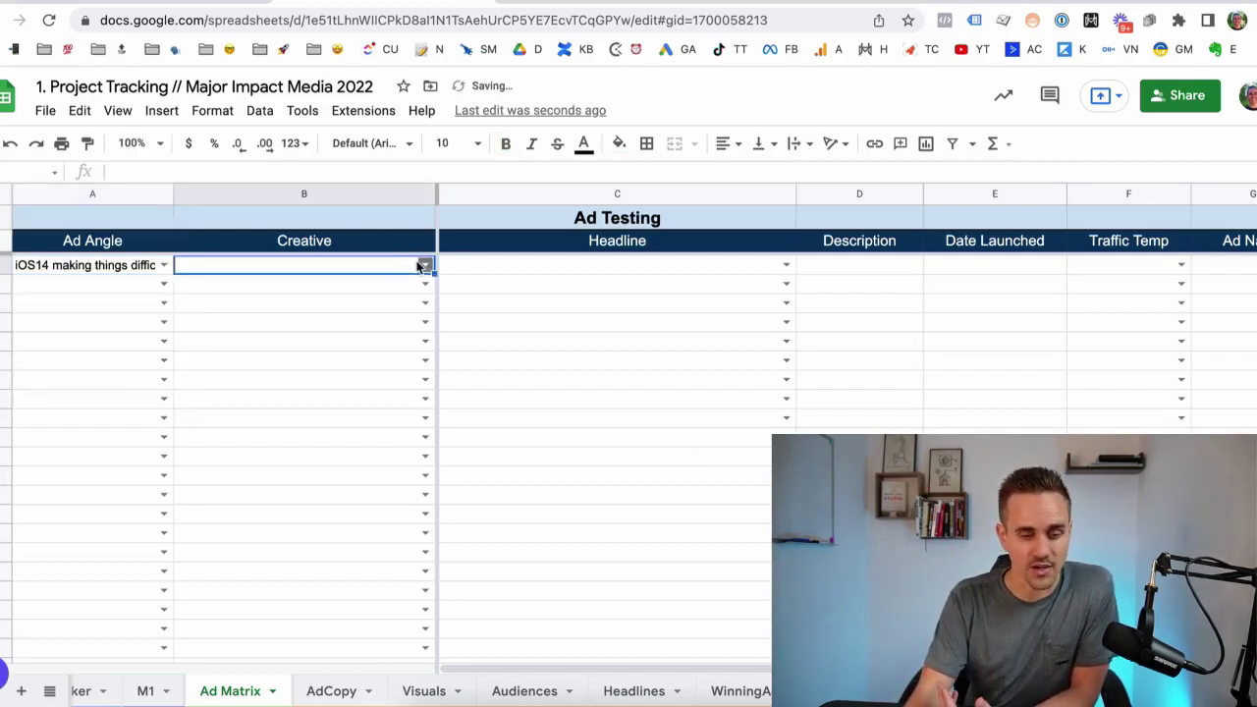
{"action": "left_click", "coordinate": [285, 287]}
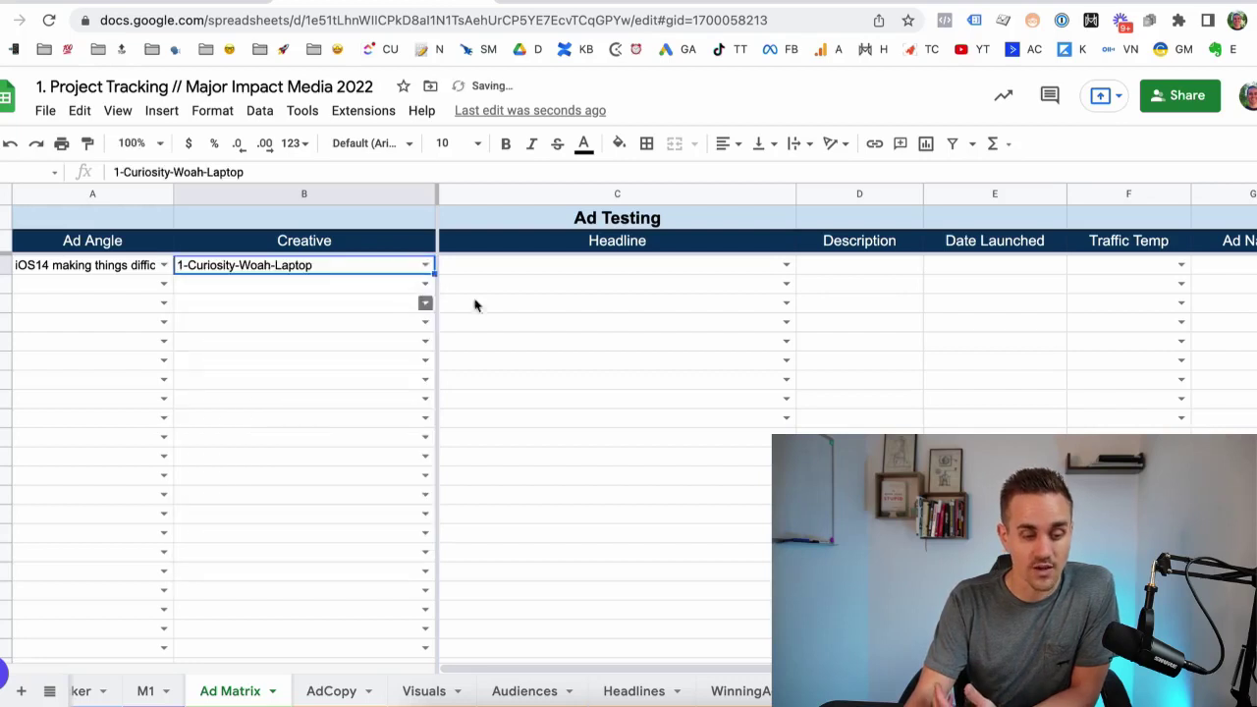
{"action": "left_click", "coordinate": [786, 265]}
{"action": "left_click", "coordinate": [744, 287]}
Set the first logged ad's launch date to 2022-04-12 and look over the Performance Results columns.
{"action": "double_click", "coordinate": [967, 267]}
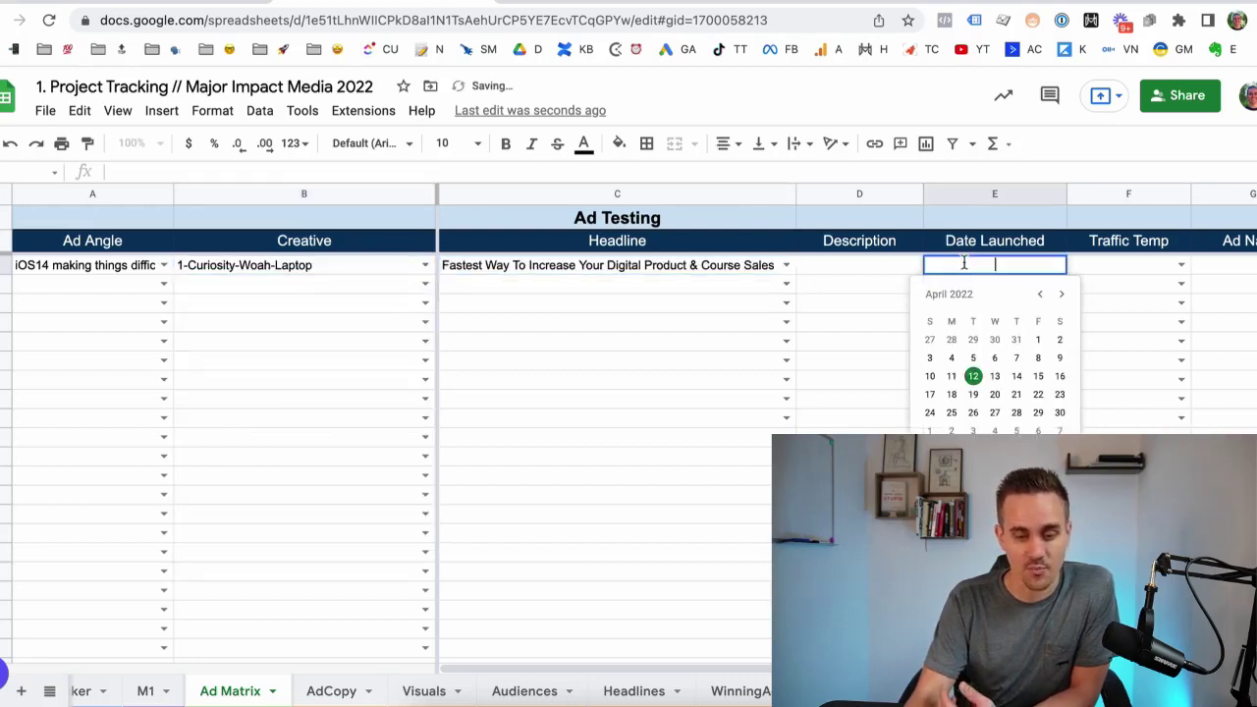
{"action": "left_click", "coordinate": [978, 377]}
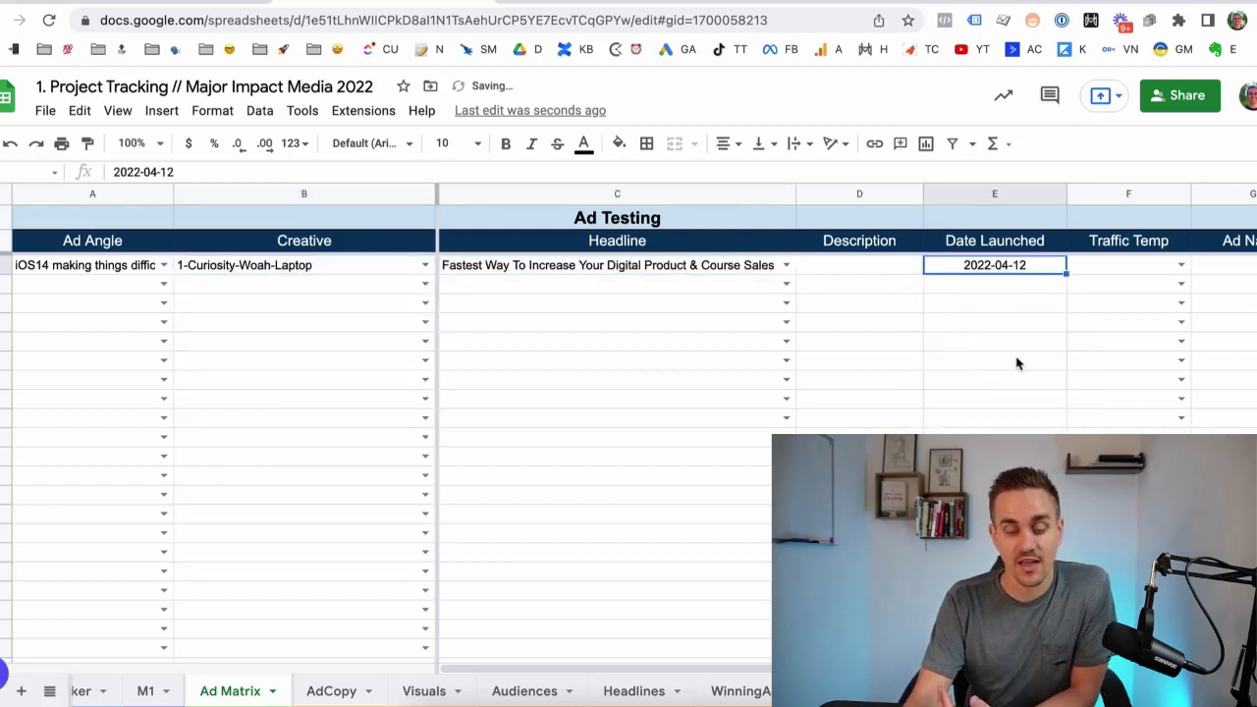
{"action": "scroll", "coordinate": [1002, 354], "scroll_direction": "right", "scroll_amount": 5}
{"action": "scroll", "coordinate": [1054, 332], "scroll_direction": "right", "scroll_amount": 2}
{"action": "scroll", "coordinate": [1054, 334], "scroll_direction": "right", "scroll_amount": 1}
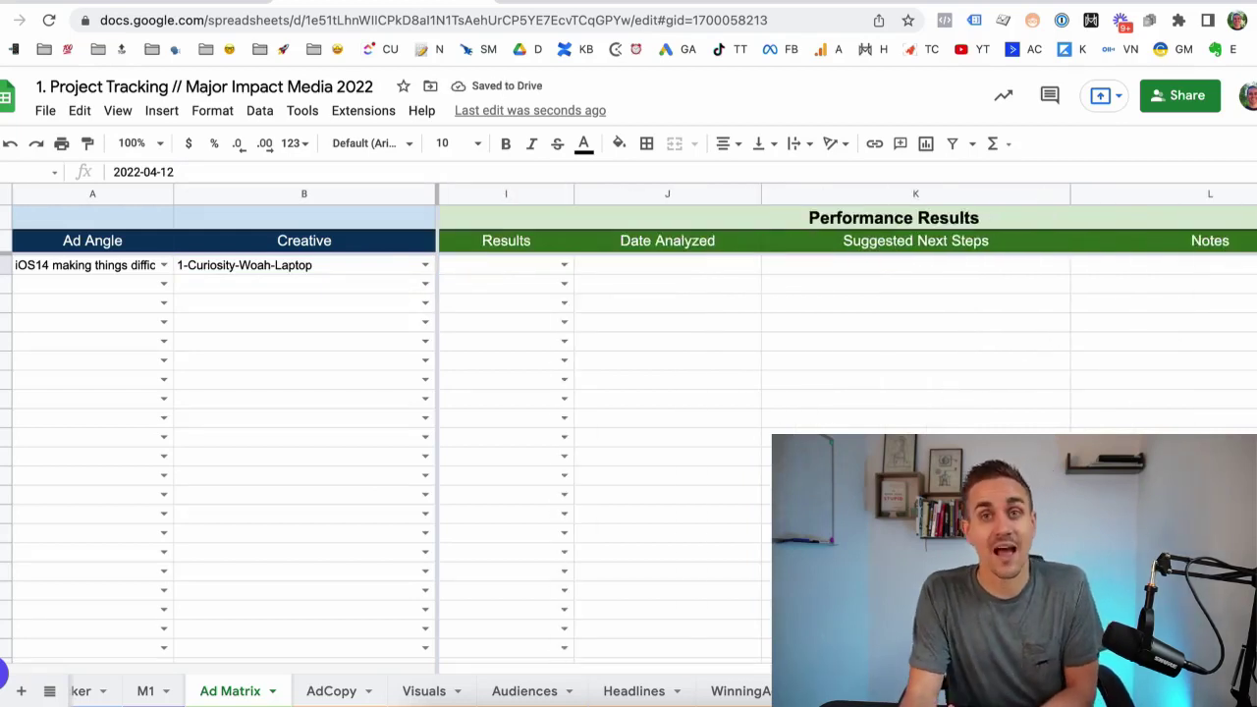
{"action": "scroll", "coordinate": [418, 681], "scroll_direction": "left", "scroll_amount": 3}
{"action": "scroll", "coordinate": [417, 681], "scroll_direction": "left", "scroll_amount": 3}
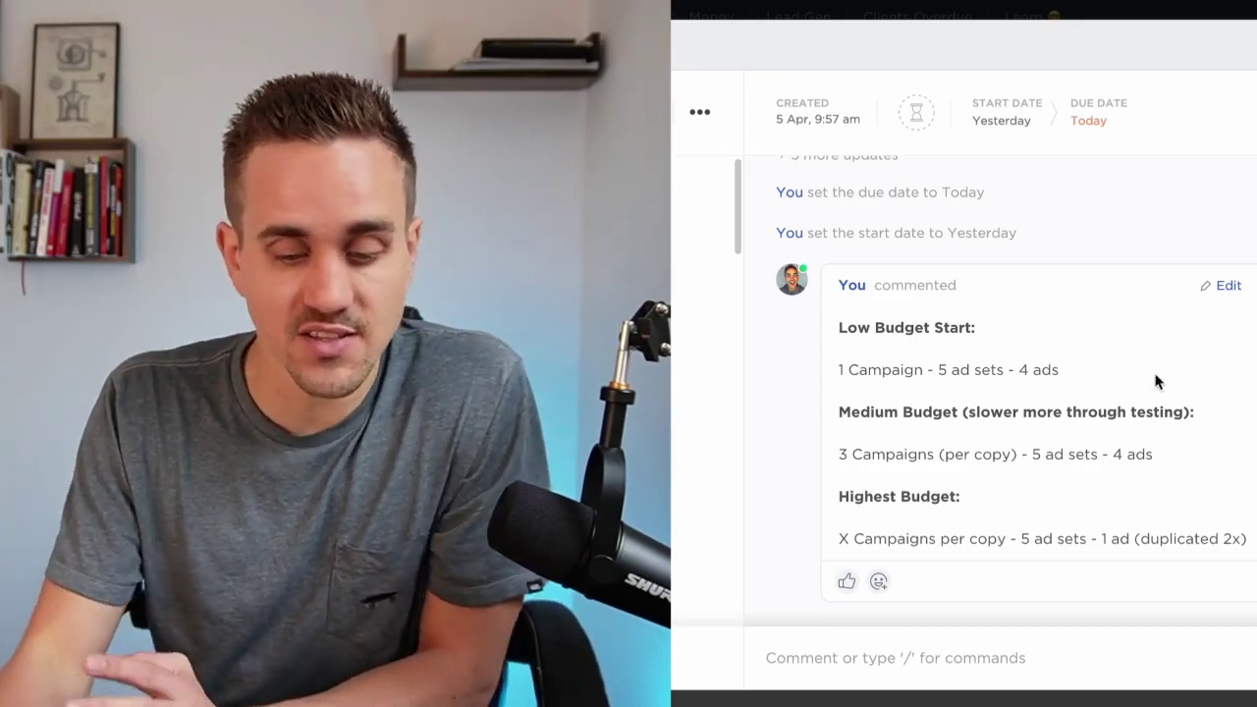
Review the low, medium and highest budget campaign structures in the ClickUp task comment.
{"action": "left_click_drag", "start_coordinate": [1061, 371], "coordinate": [831, 371]}
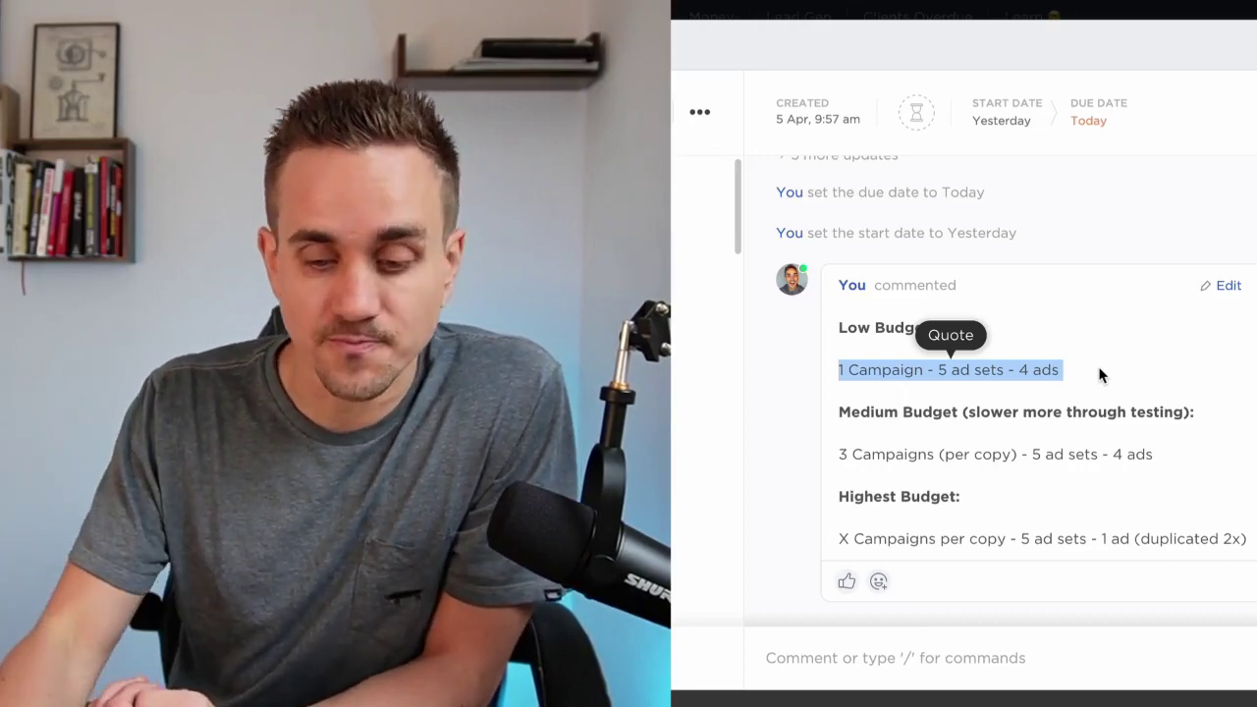
{"action": "left_click", "coordinate": [1189, 474]}
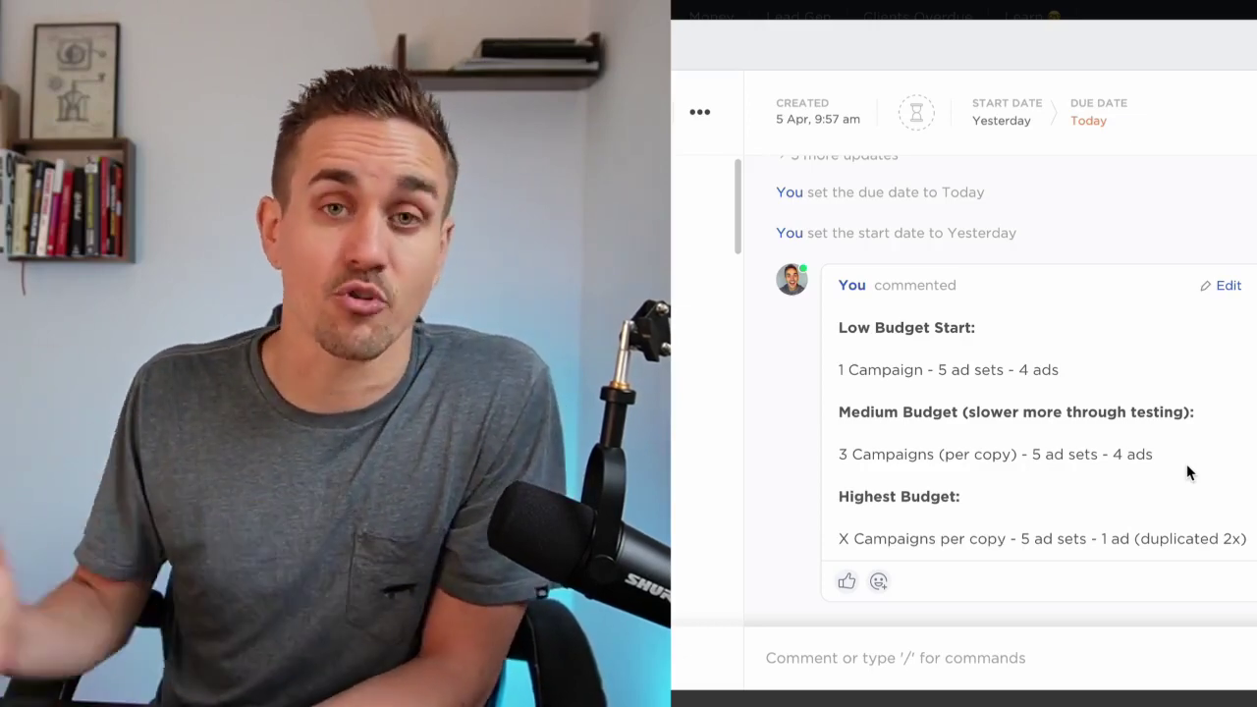
{"action": "left_click_drag", "start_coordinate": [1245, 538], "coordinate": [1100, 540]}
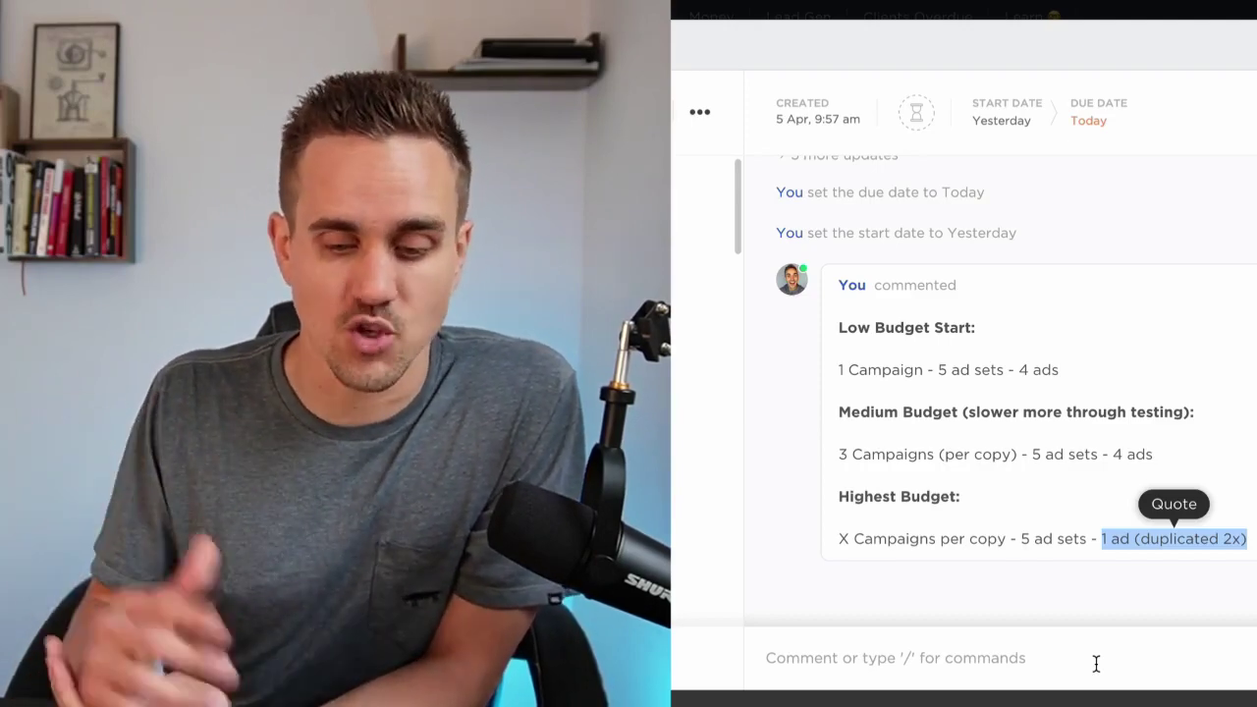
{"action": "left_click_drag", "start_coordinate": [1218, 463], "coordinate": [838, 467]}
{"action": "left_click", "coordinate": [803, 469]}
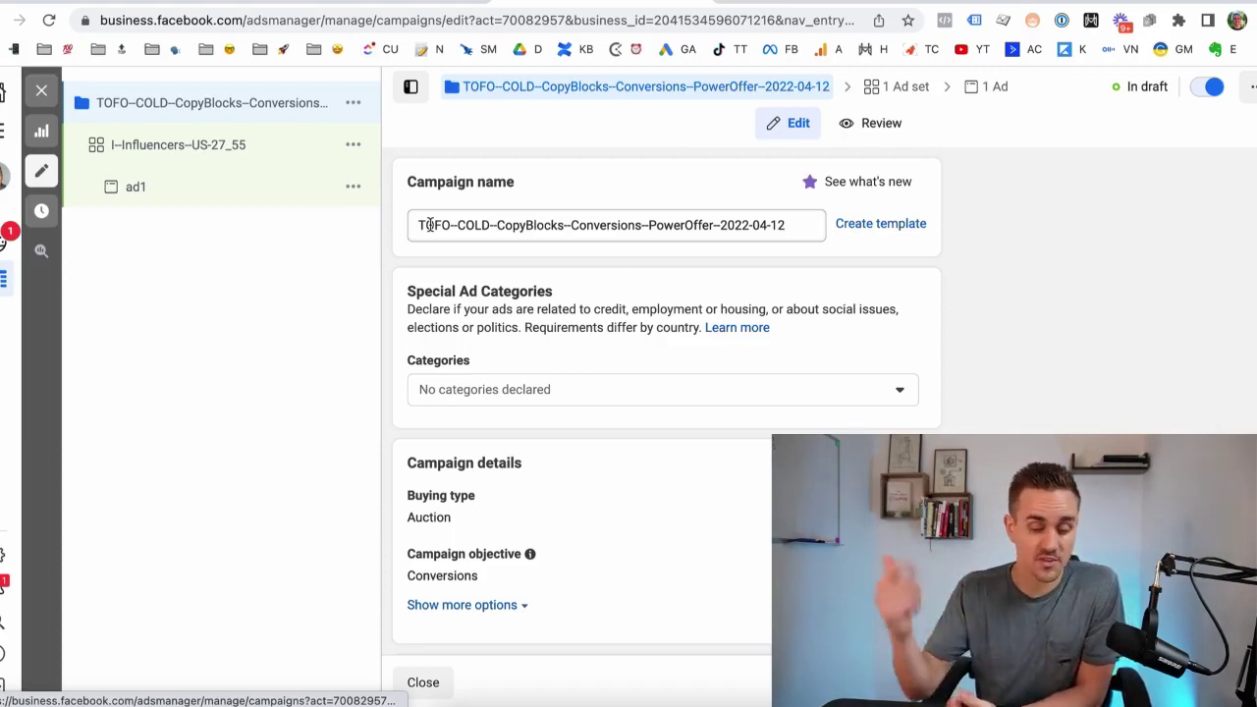
Open the I--Influencers--US-27_55 ad set in Ads Manager and copy the influencer list from the tracking spreadsheet's Audiences sheet.
{"action": "scroll", "coordinate": [910, 323], "scroll_direction": "down", "scroll_amount": 3}
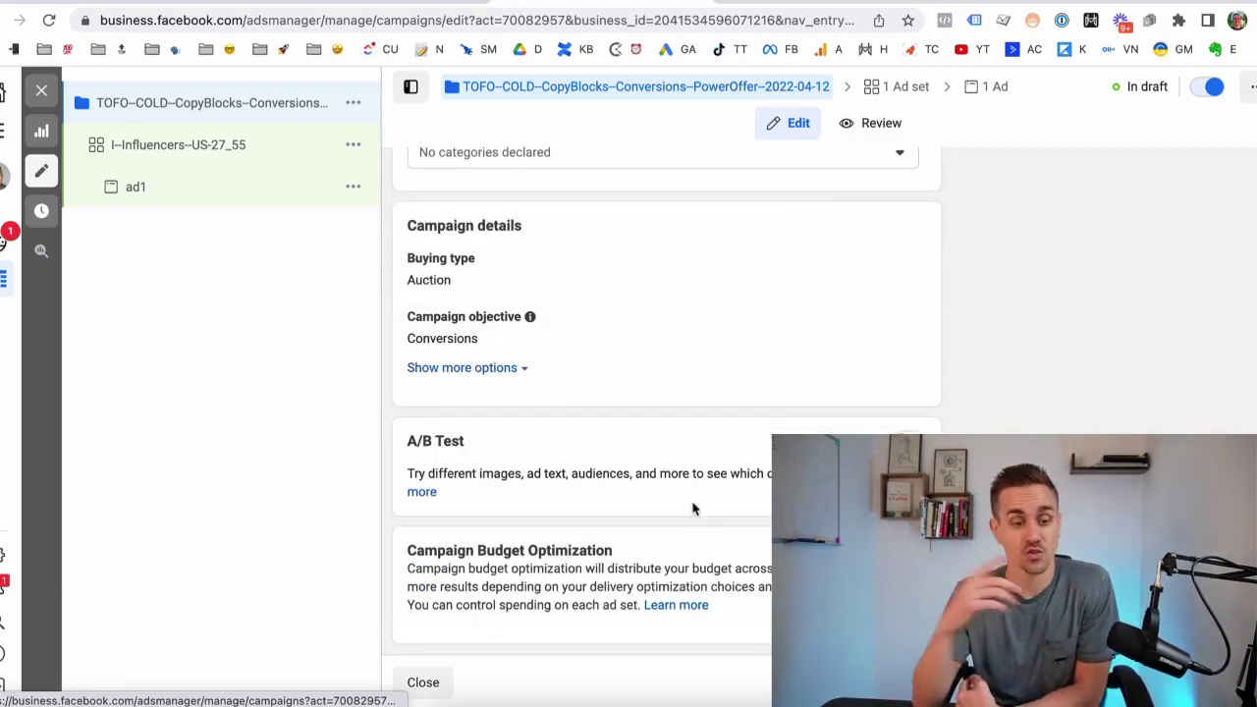
{"action": "left_click", "coordinate": [176, 148]}
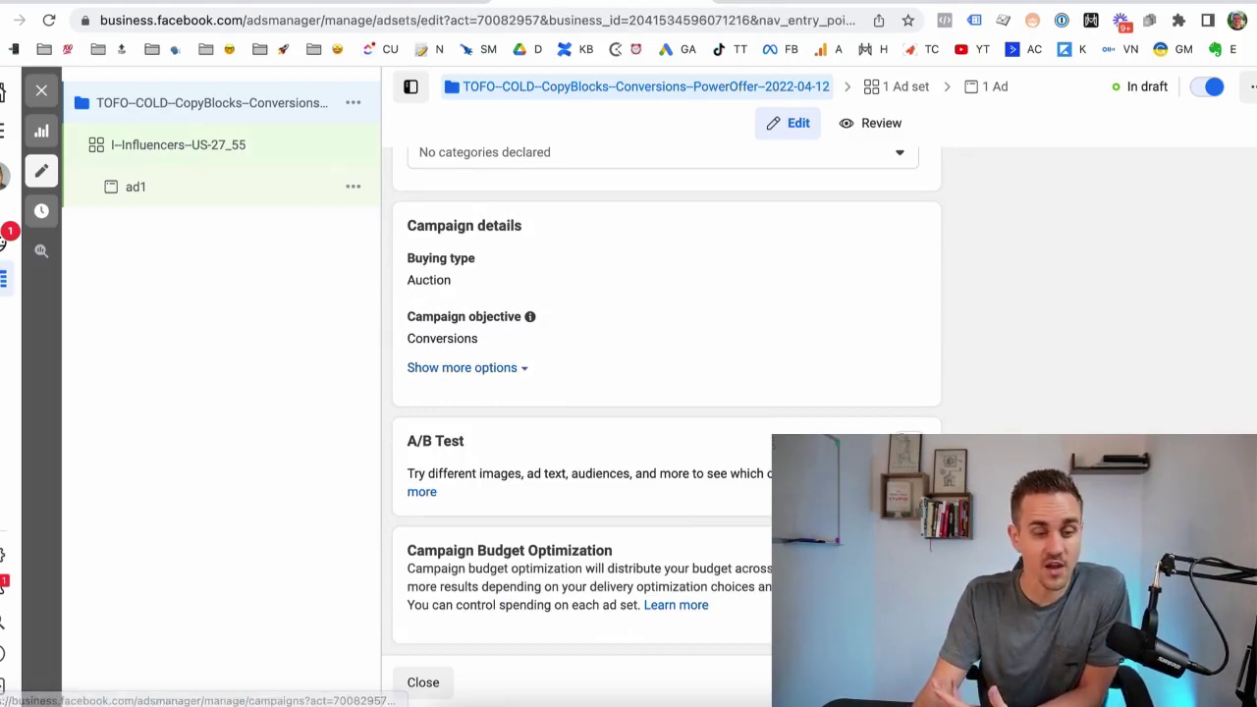
{"action": "key", "text": "ctrl+Tab"}
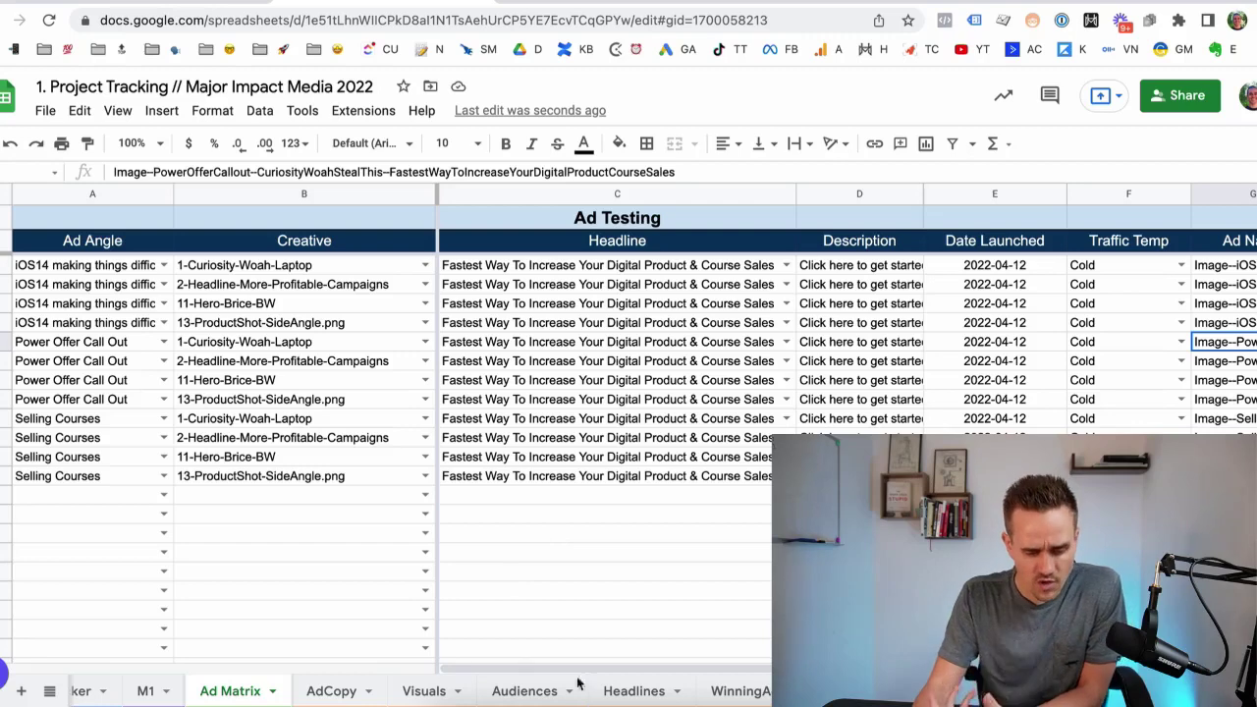
{"action": "left_click", "coordinate": [516, 692]}
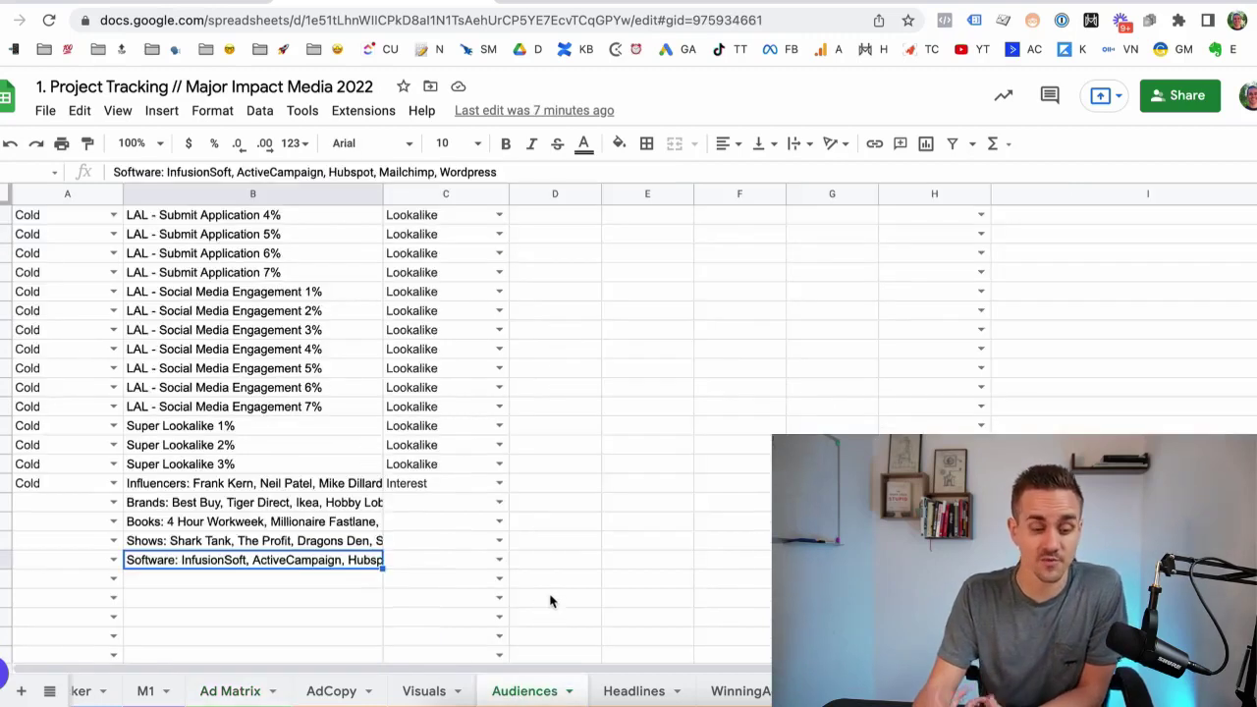
{"action": "left_click", "coordinate": [281, 485]}
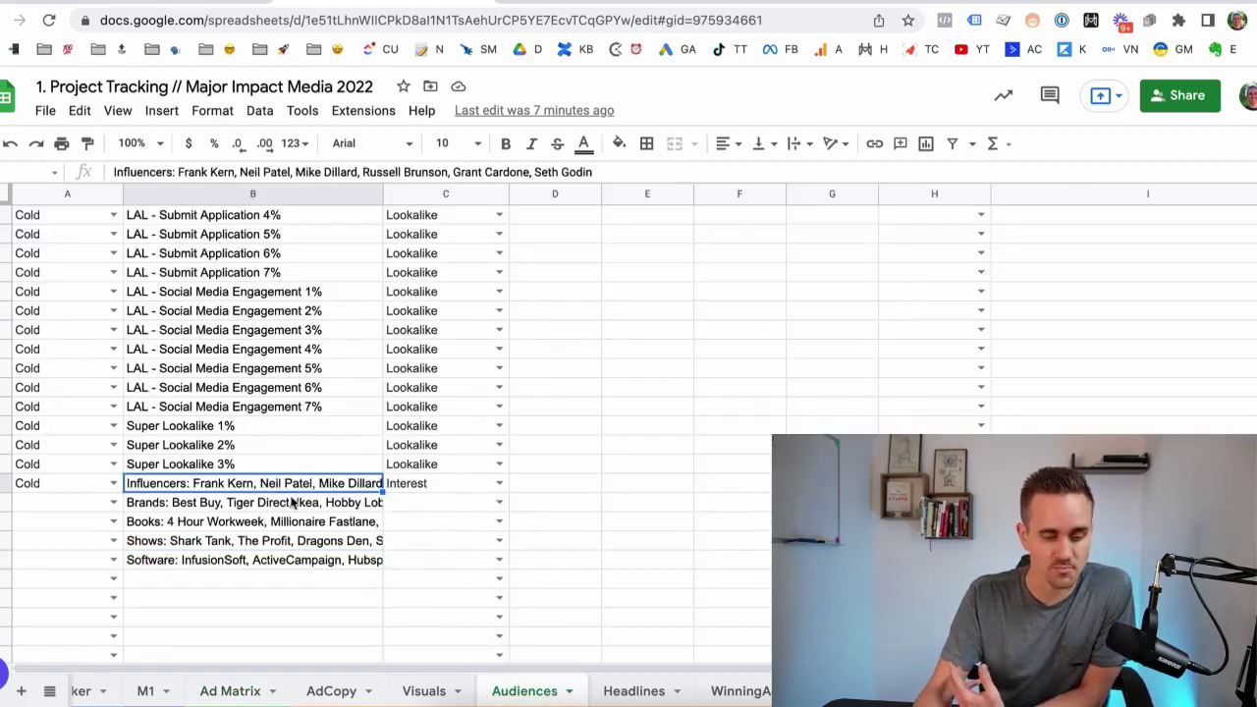
{"action": "left_click", "coordinate": [177, 172]}
{"action": "left_click", "coordinate": [722, 178], "text": "shift"}
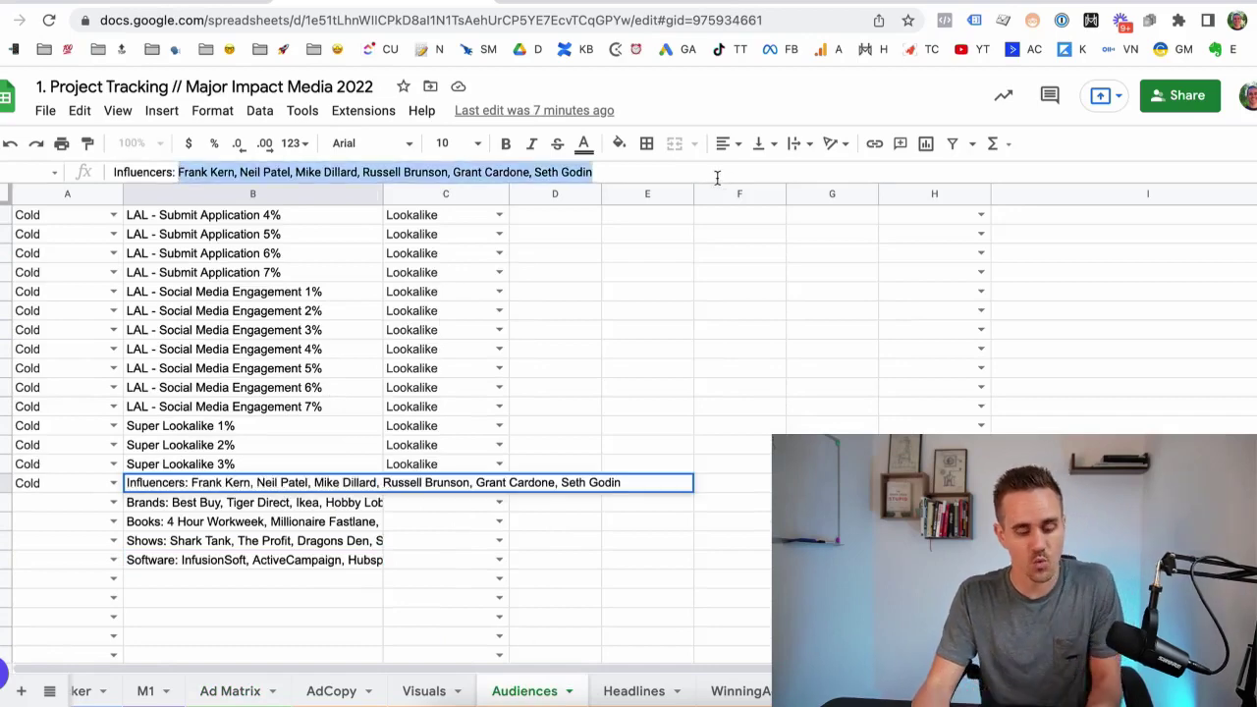
Set the Influencers ad set's age range to 26–55 and add Frank Kern, Mike Dillard, Neil Patel, Russell Brunson and Seth Godin as interests.
{"action": "left_click", "coordinate": [629, 3]}
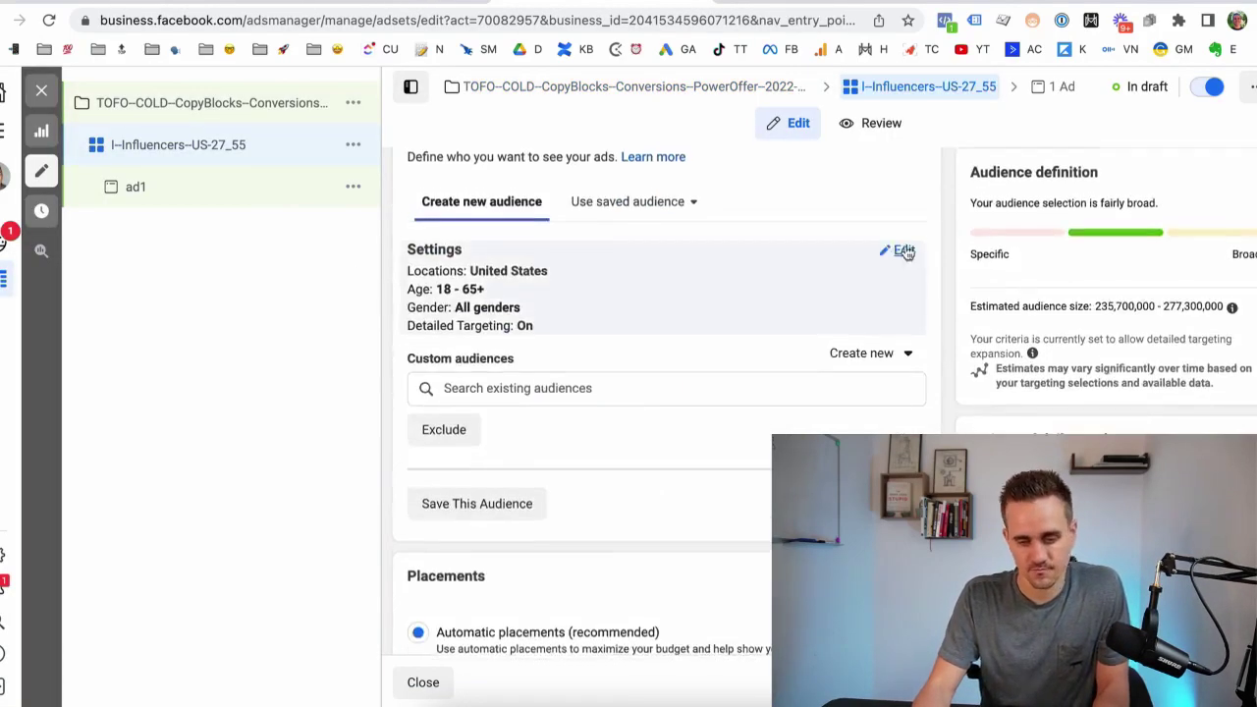
{"action": "left_click", "coordinate": [906, 252]}
{"action": "left_click", "coordinate": [716, 275]}
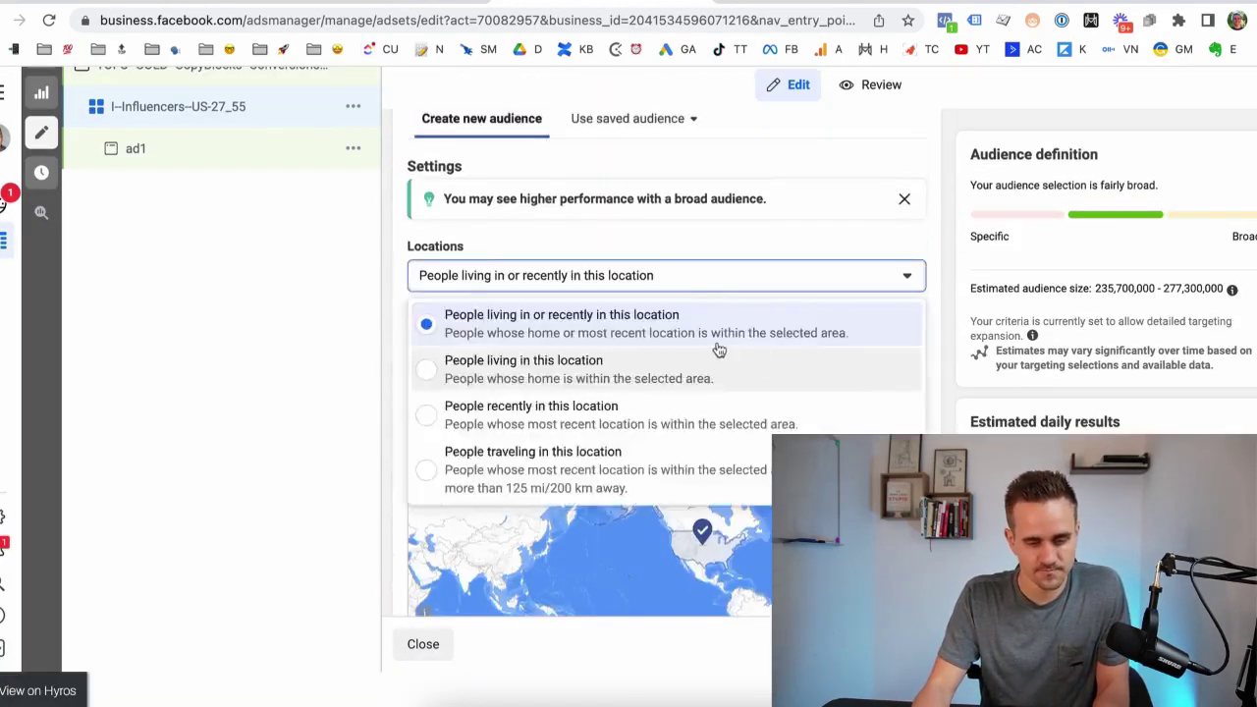
{"action": "scroll", "coordinate": [716, 348], "scroll_direction": "down", "scroll_amount": 3}
{"action": "left_click", "coordinate": [449, 422]}
{"action": "left_click", "coordinate": [477, 586]}
{"action": "left_click", "coordinate": [531, 363]}
{"action": "left_click", "coordinate": [530, 442]}
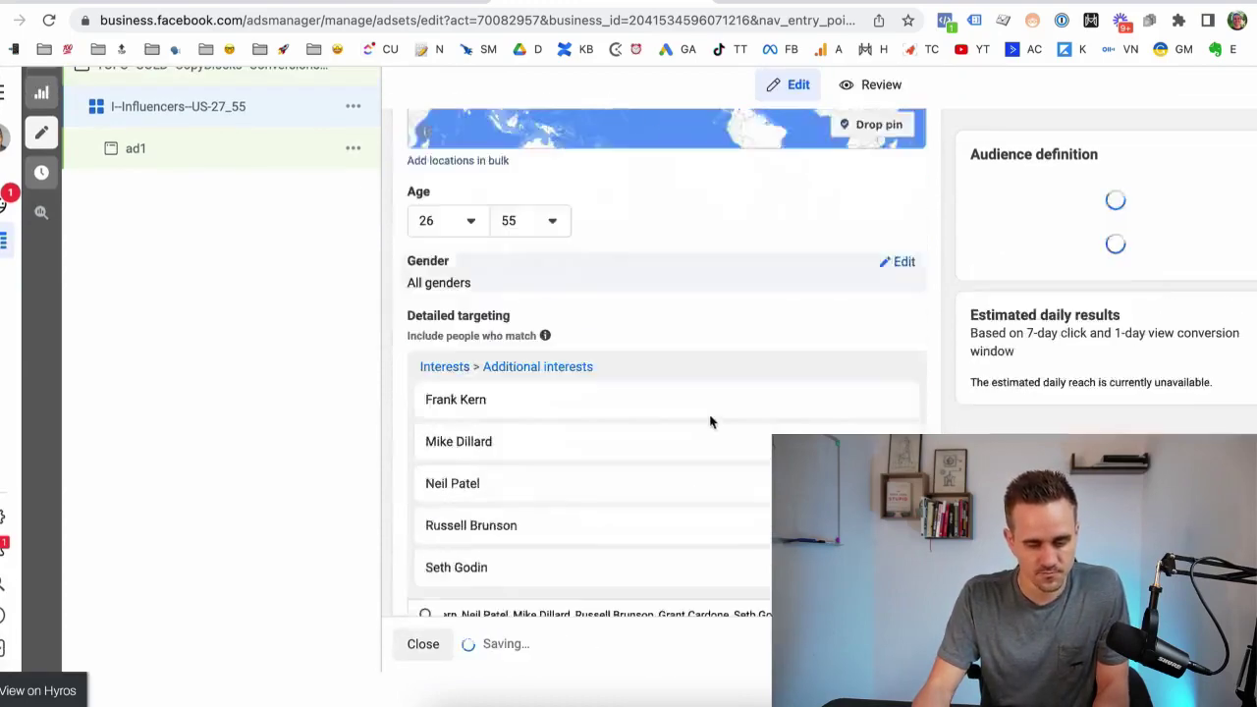
Turn off detailed targeting expansion for the Influencers ad set and exclude Audience Network from its manual placements.
{"action": "scroll", "coordinate": [711, 421], "scroll_direction": "down", "scroll_amount": 10}
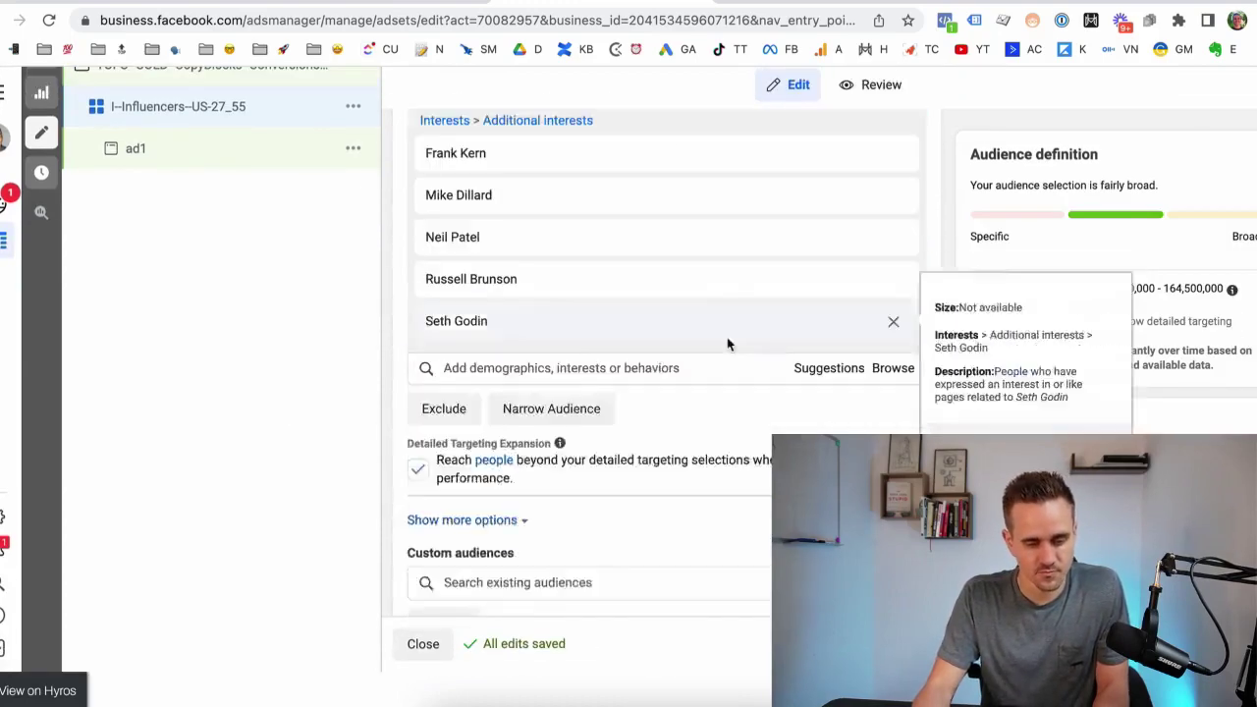
{"action": "left_click", "coordinate": [419, 464]}
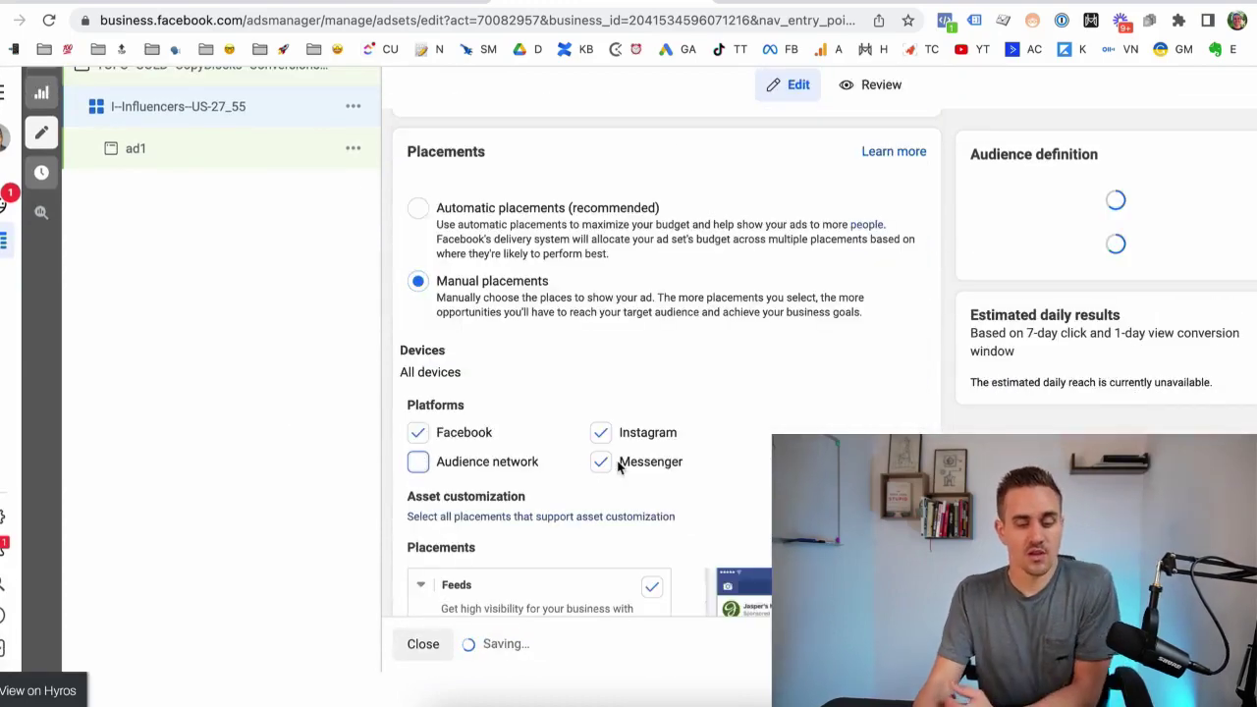
{"action": "scroll", "coordinate": [666, 452], "scroll_direction": "down", "scroll_amount": 10}
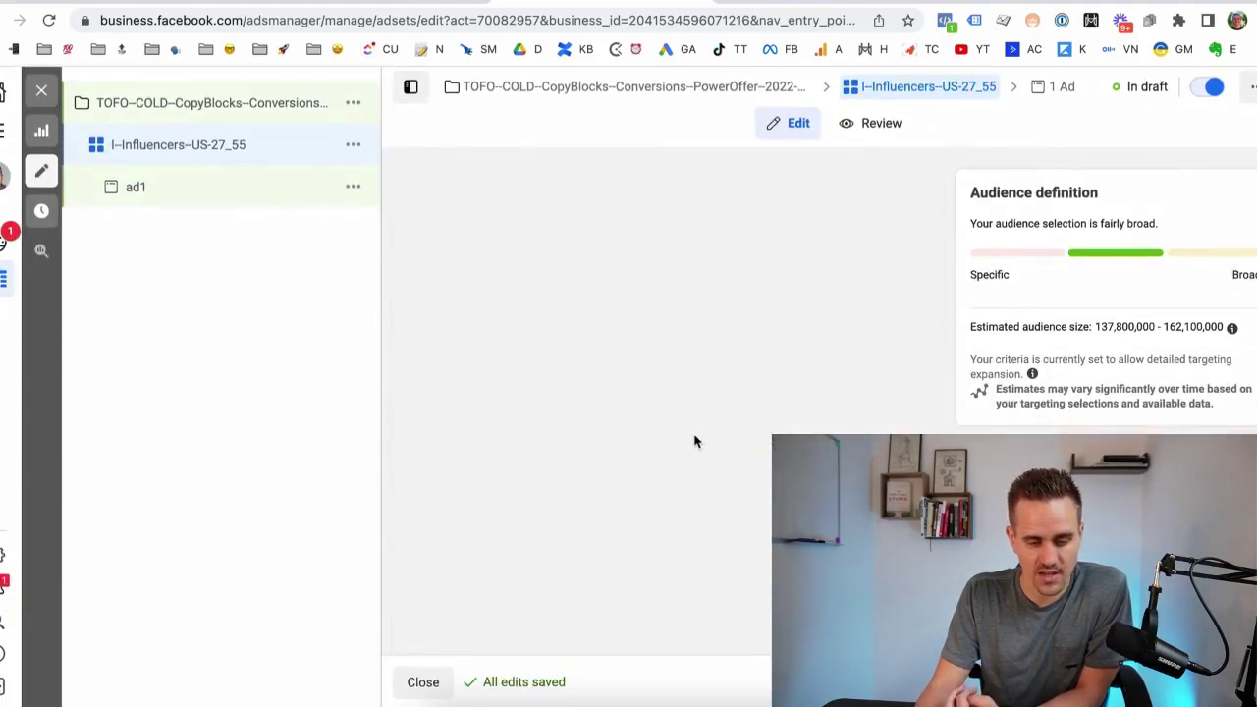
Set the Influencers ad set's conversion event to Lead.
{"action": "scroll", "coordinate": [561, 443], "scroll_direction": "down", "scroll_amount": 5}
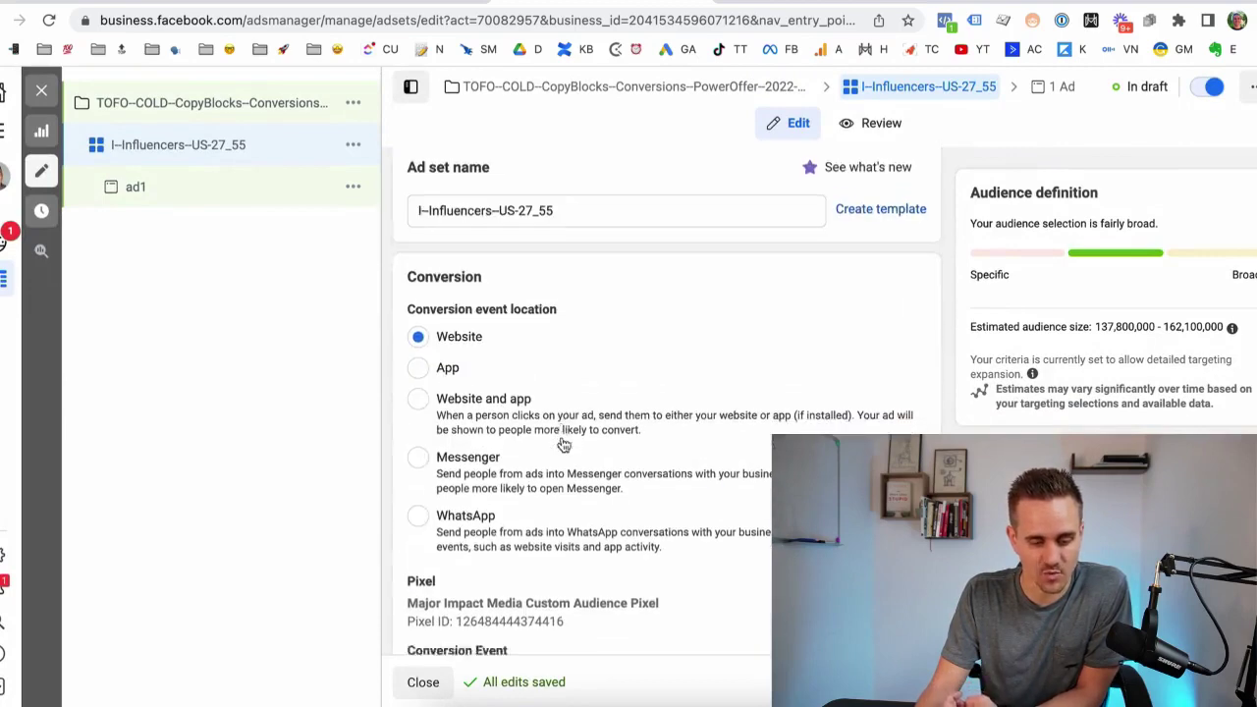
{"action": "left_click", "coordinate": [504, 431]}
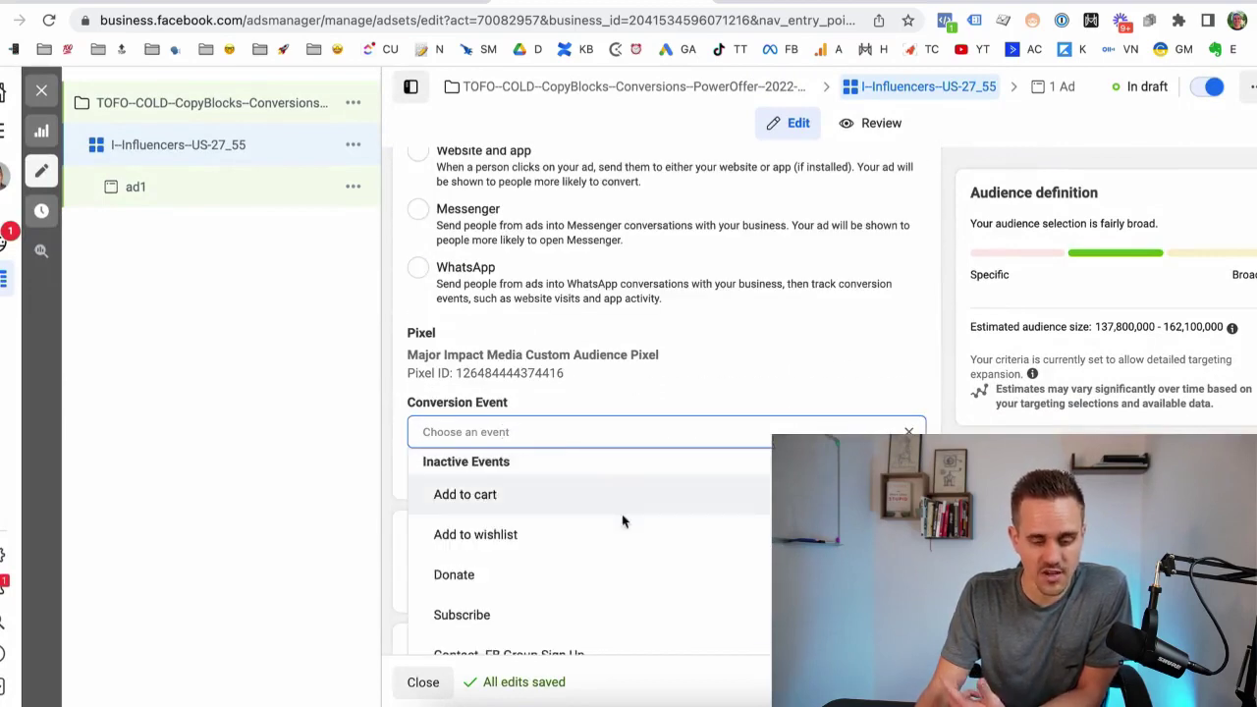
{"action": "type", "text": "Lead"}
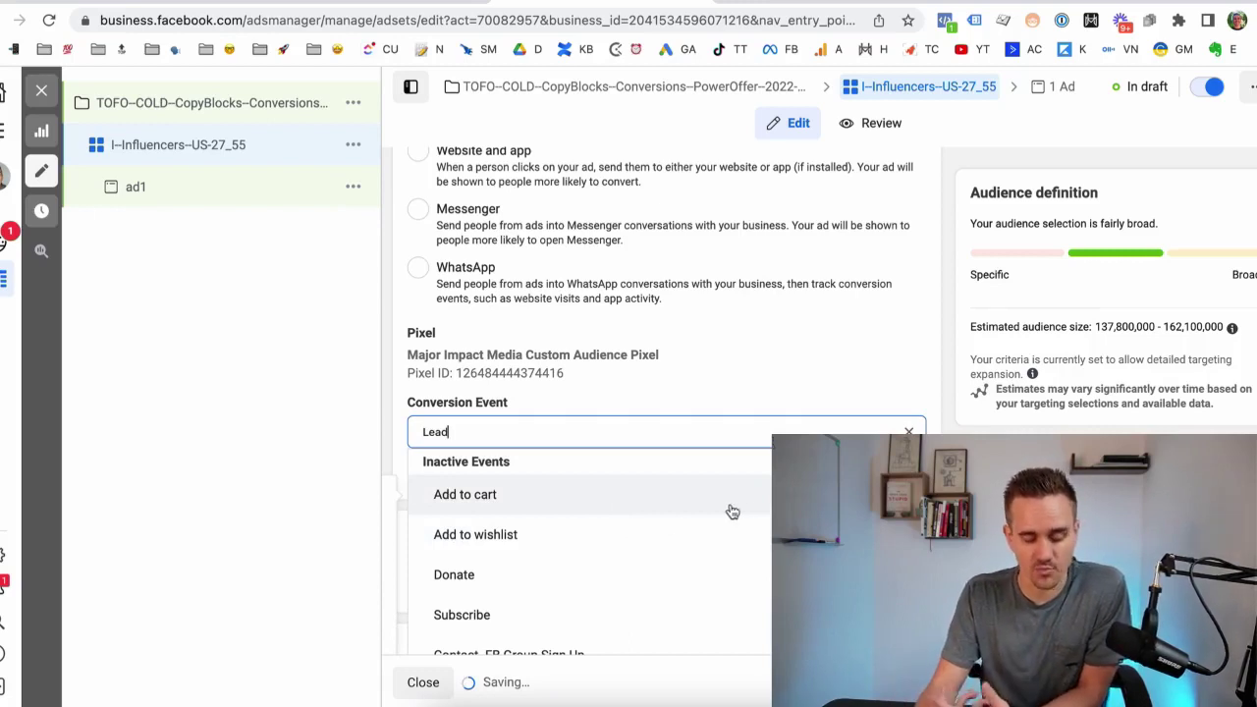
{"action": "scroll", "coordinate": [721, 514], "scroll_direction": "down", "scroll_amount": 1}
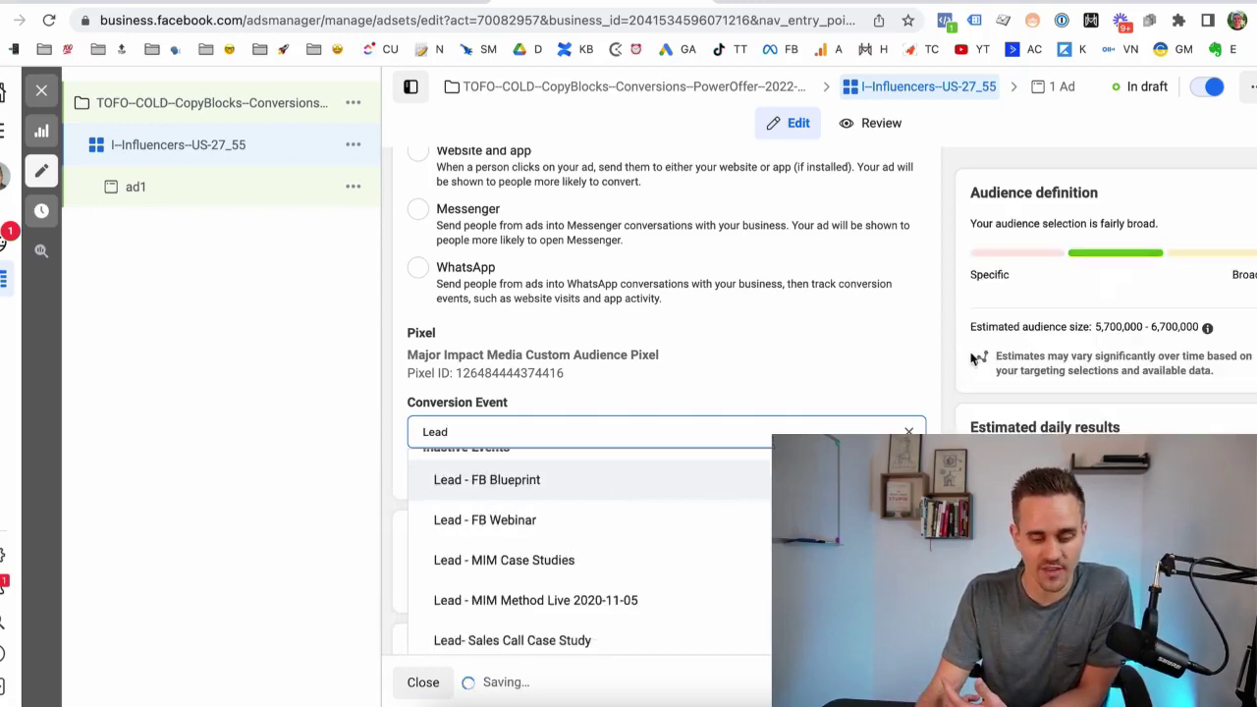
{"action": "scroll", "coordinate": [753, 443], "scroll_direction": "down", "scroll_amount": 3}
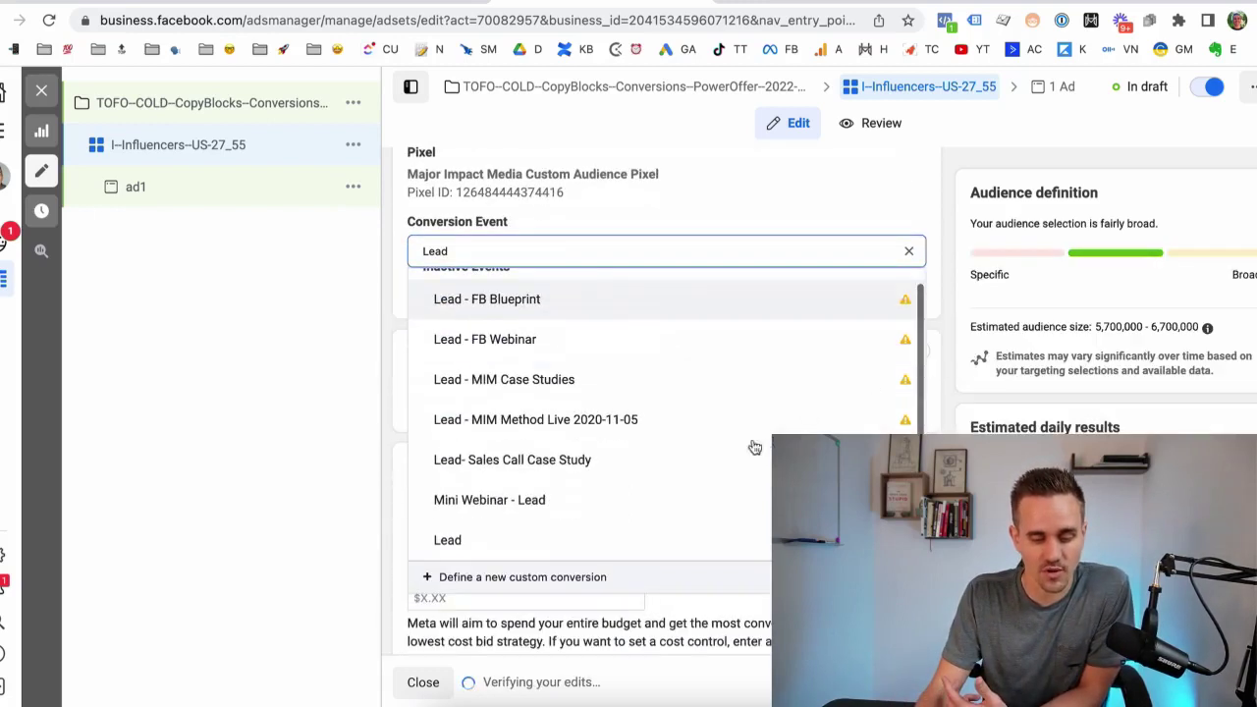
{"action": "left_click", "coordinate": [671, 545]}
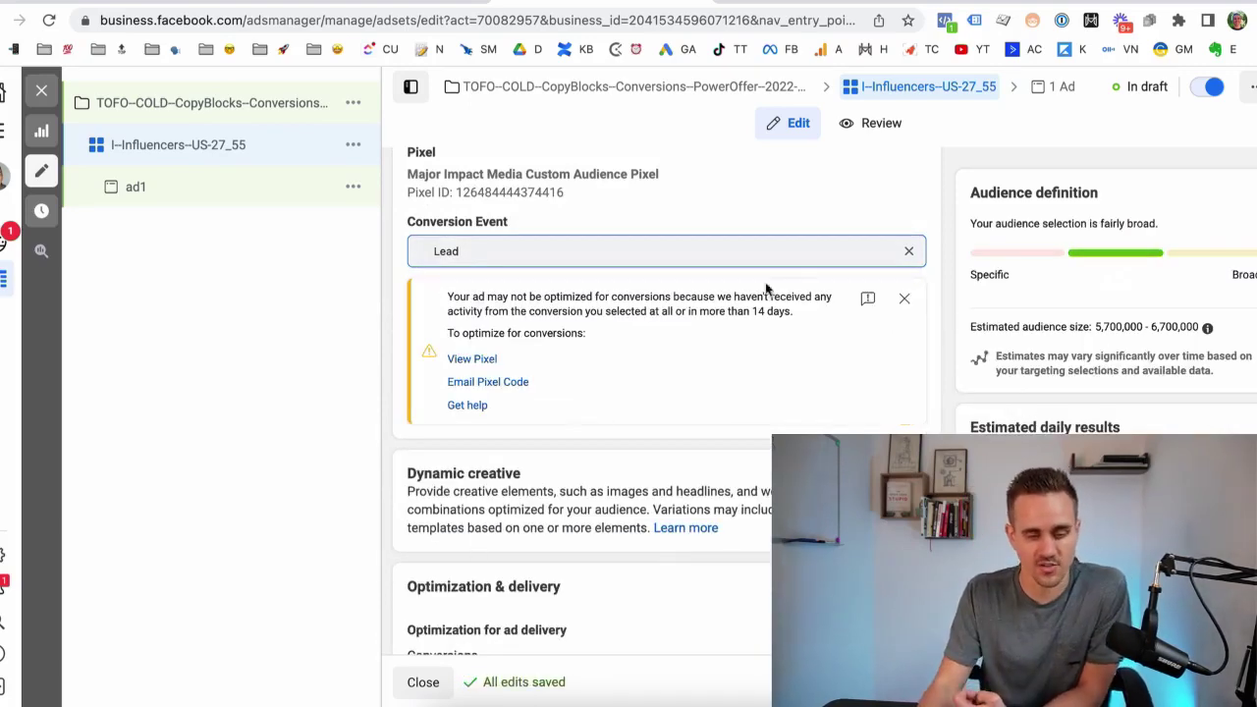
{"action": "scroll", "coordinate": [884, 214], "scroll_direction": "up", "scroll_amount": 5}
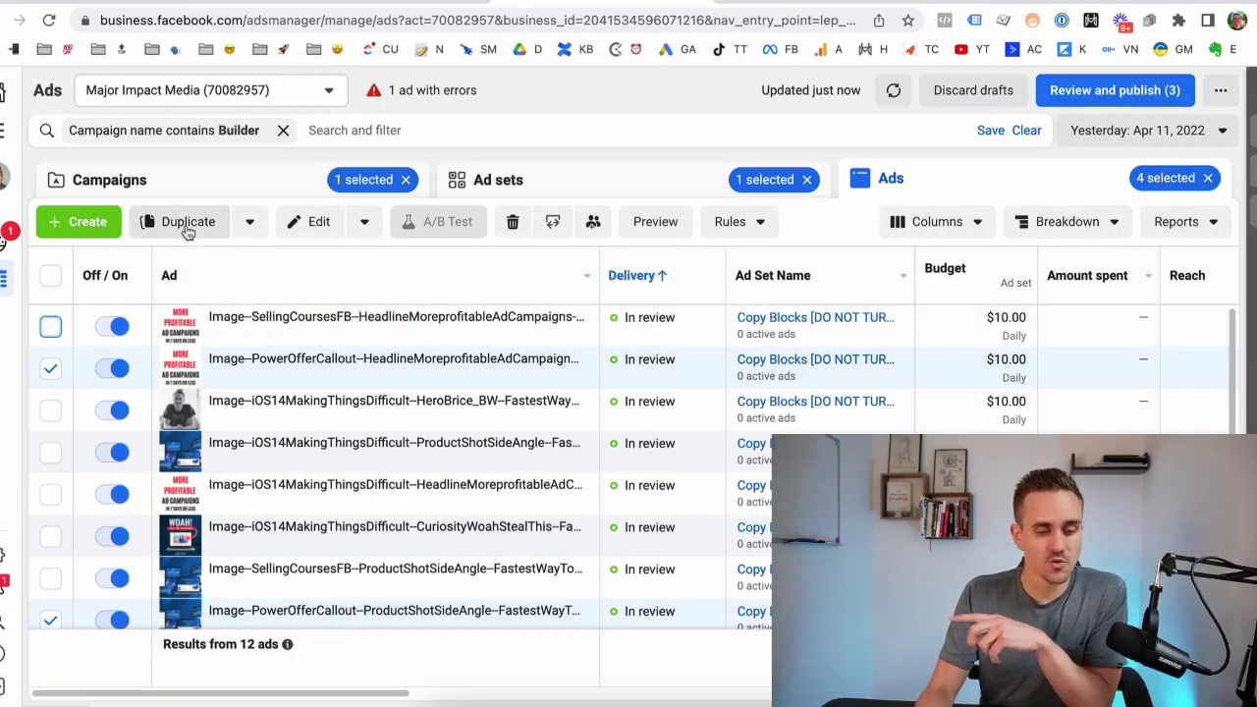
Duplicate the four selected PowerOfferCallout ads into the Influencers ad set of the existing TOFO--COLD--CopyBlocks--Conversions--PowerOffer--2022-04-12 campaign, and delete the placeholder ad1.
{"action": "left_click", "coordinate": [189, 222]}
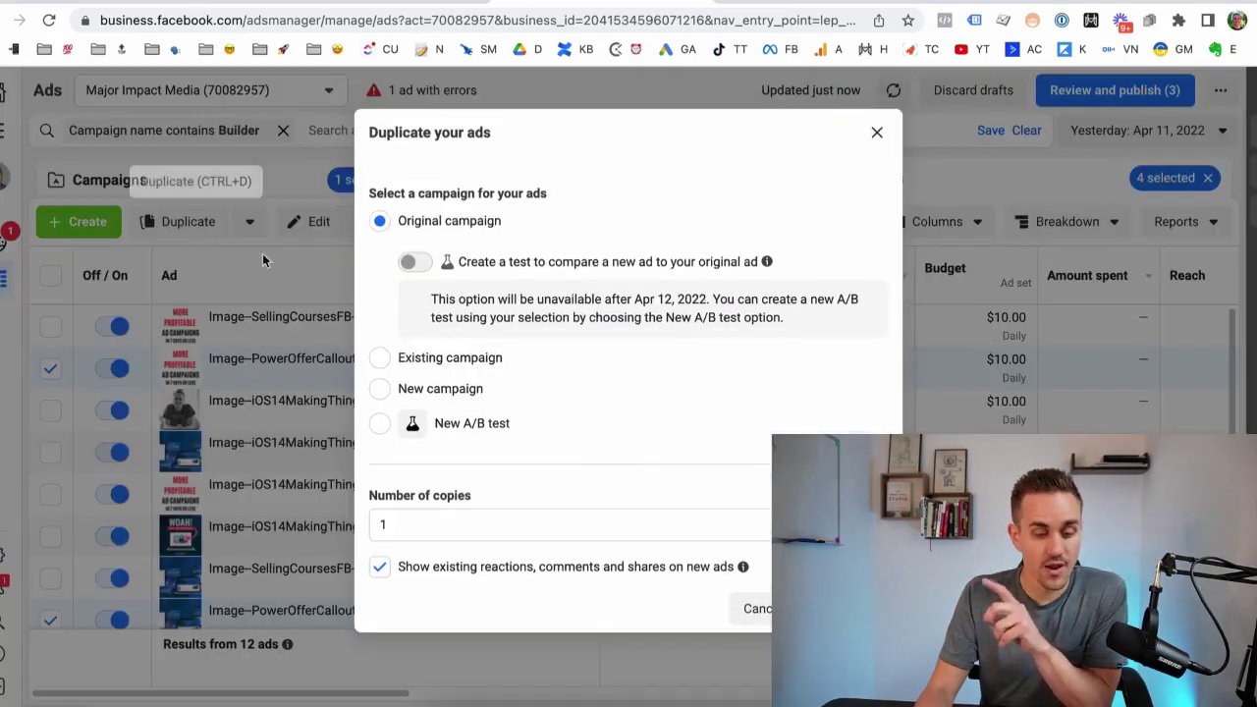
{"action": "left_click", "coordinate": [474, 359]}
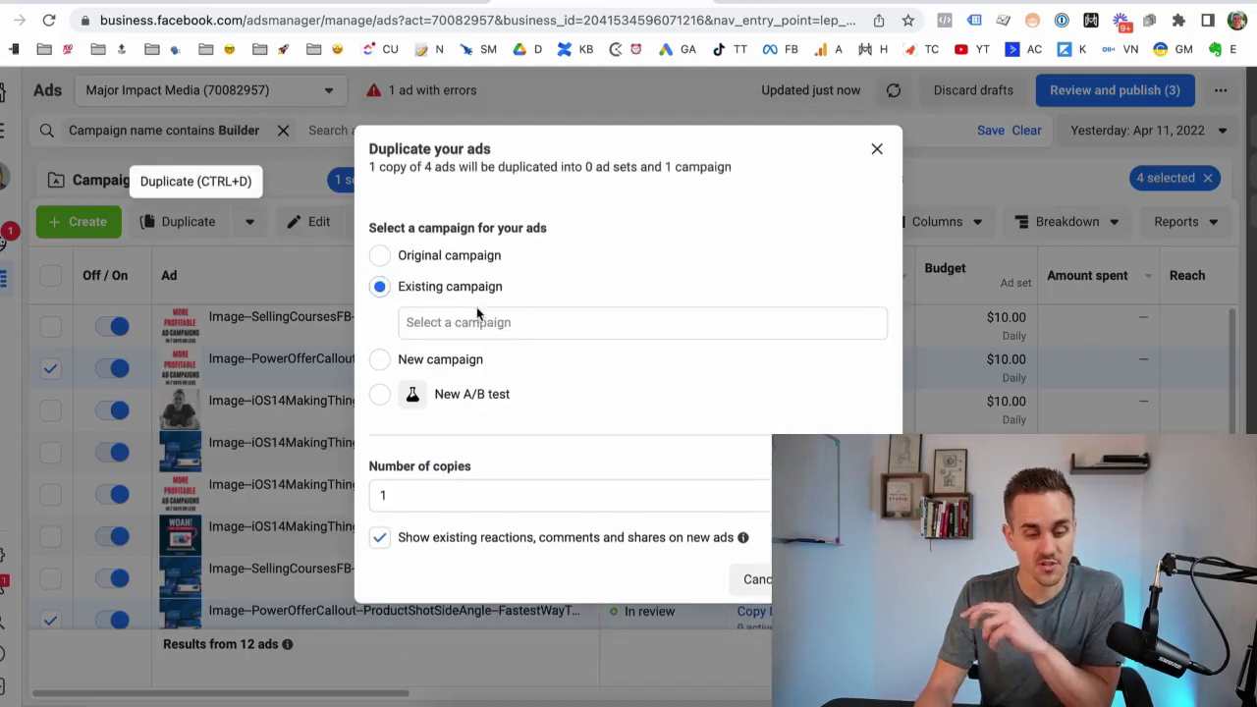
{"action": "left_click", "coordinate": [501, 322]}
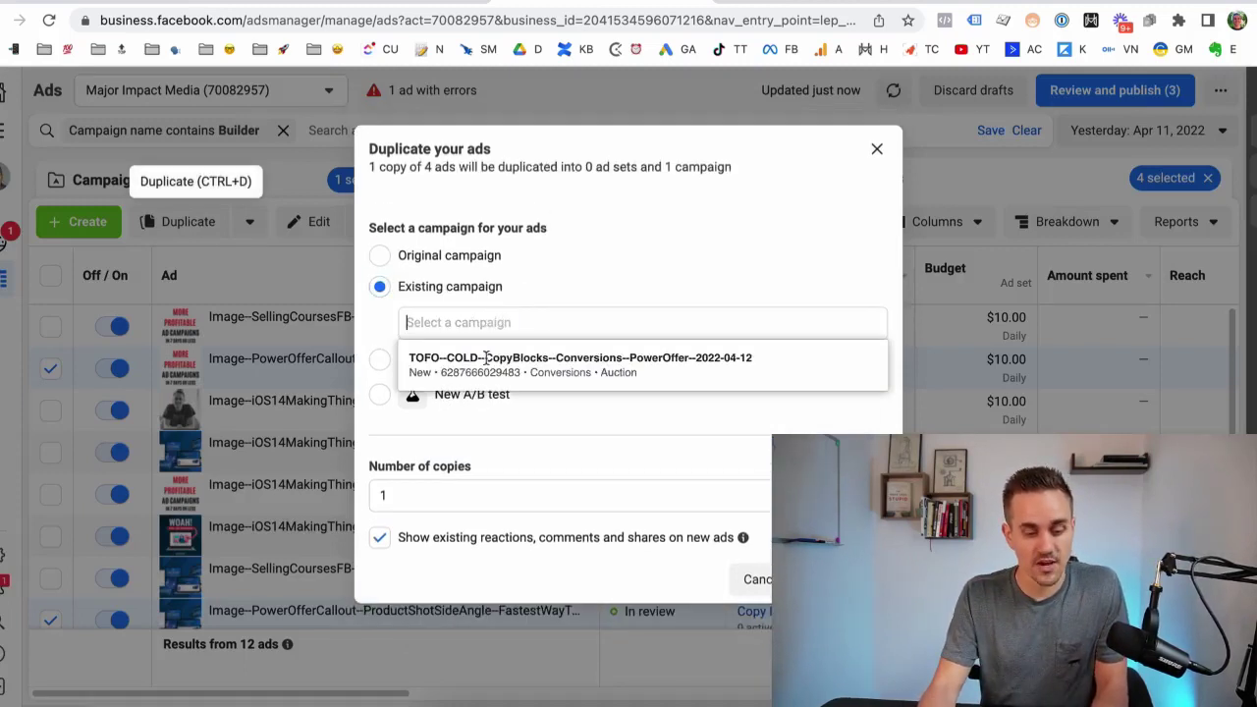
{"action": "left_click", "coordinate": [486, 359]}
{"action": "left_click", "coordinate": [508, 491]}
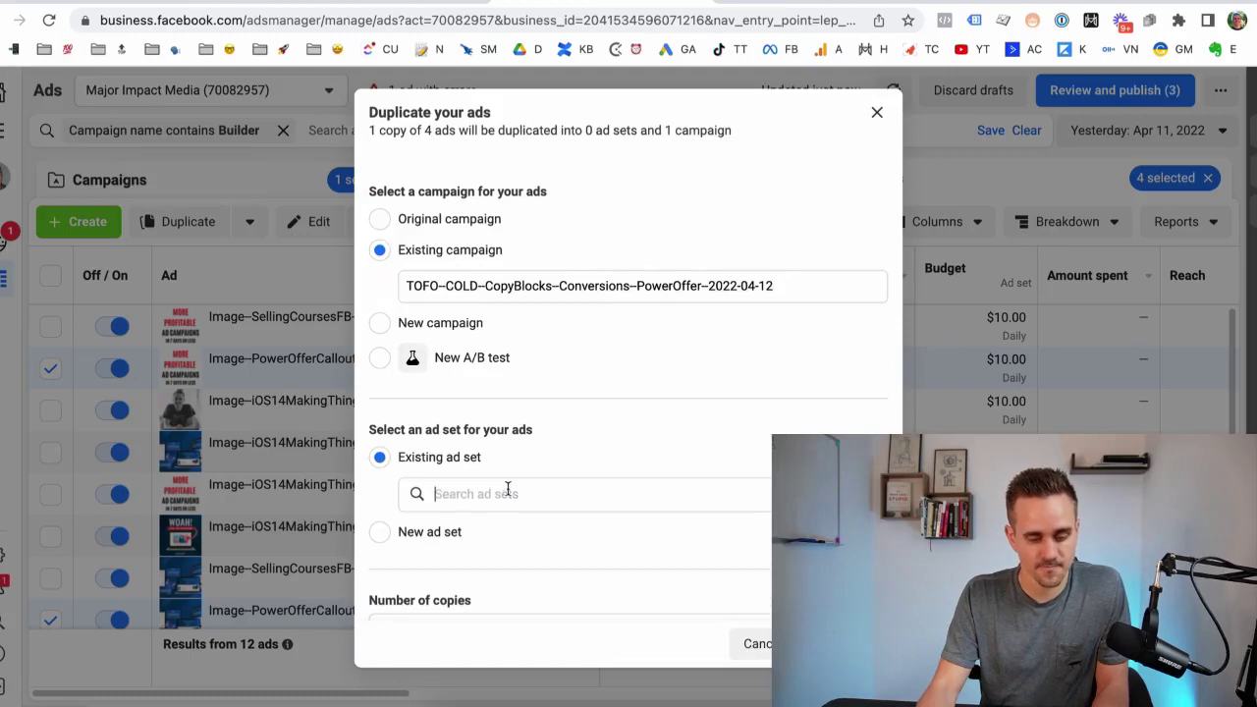
{"action": "left_click", "coordinate": [508, 531]}
{"action": "left_click", "coordinate": [845, 643]}
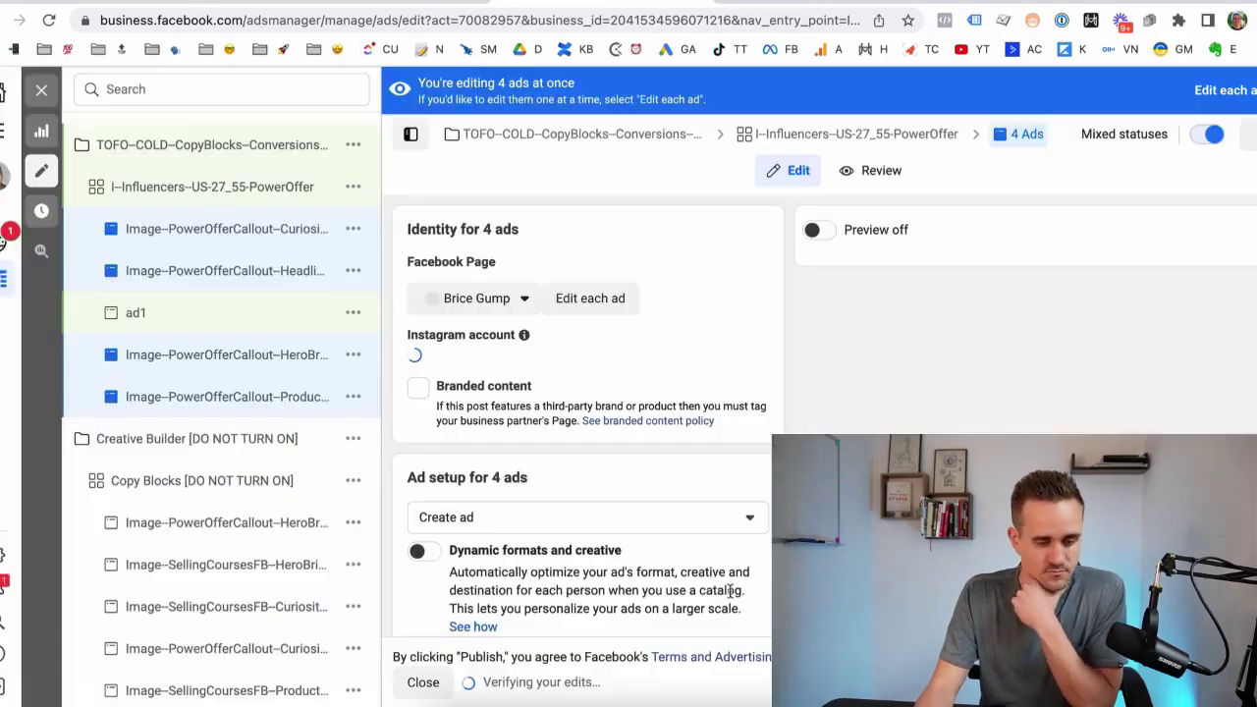
{"action": "left_click", "coordinate": [353, 313]}
{"action": "left_click", "coordinate": [367, 491]}
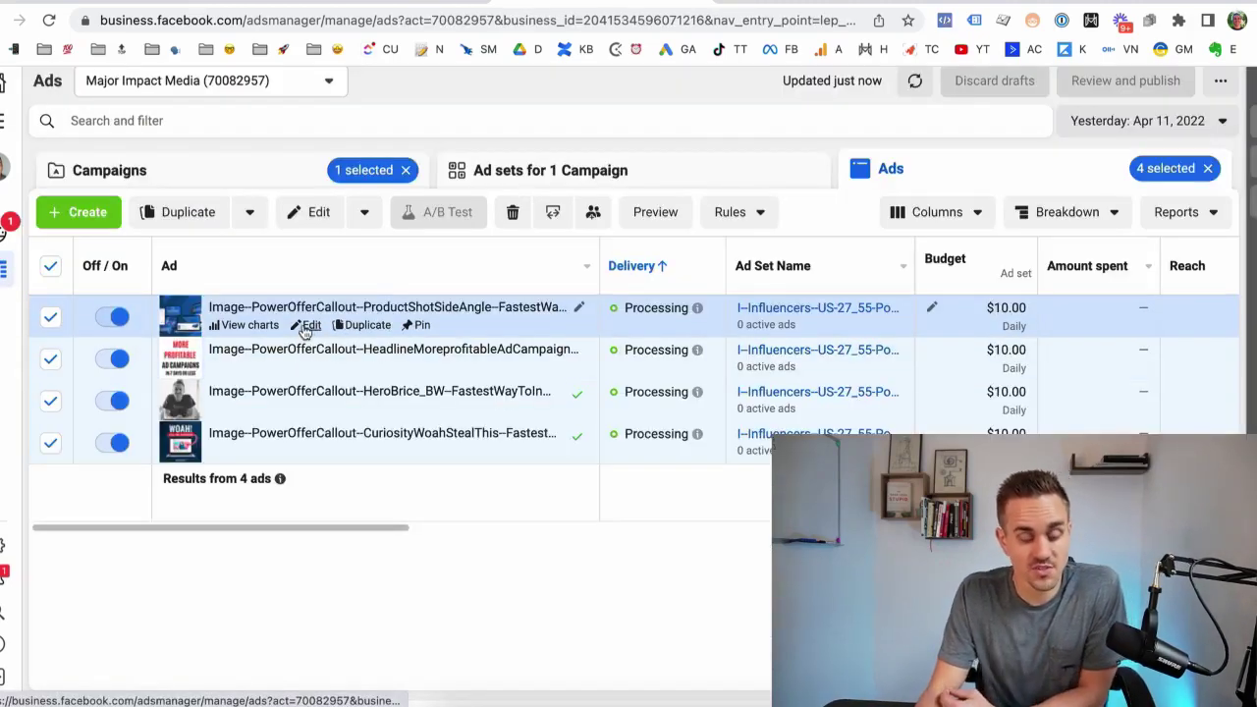
Open the duplicated PowerOfferCallout ProductShotSideAngle ad for editing and view its ad setup options.
{"action": "left_click", "coordinate": [306, 326]}
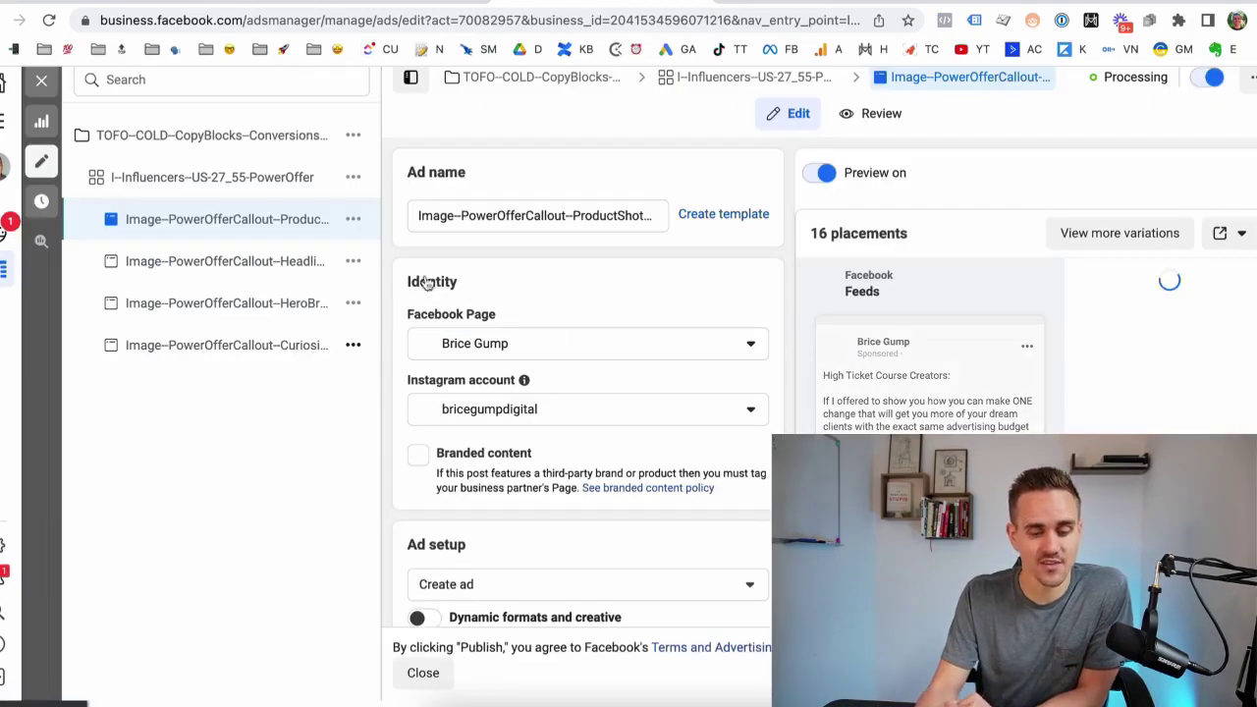
{"action": "scroll", "coordinate": [646, 318], "scroll_direction": "down", "scroll_amount": 3}
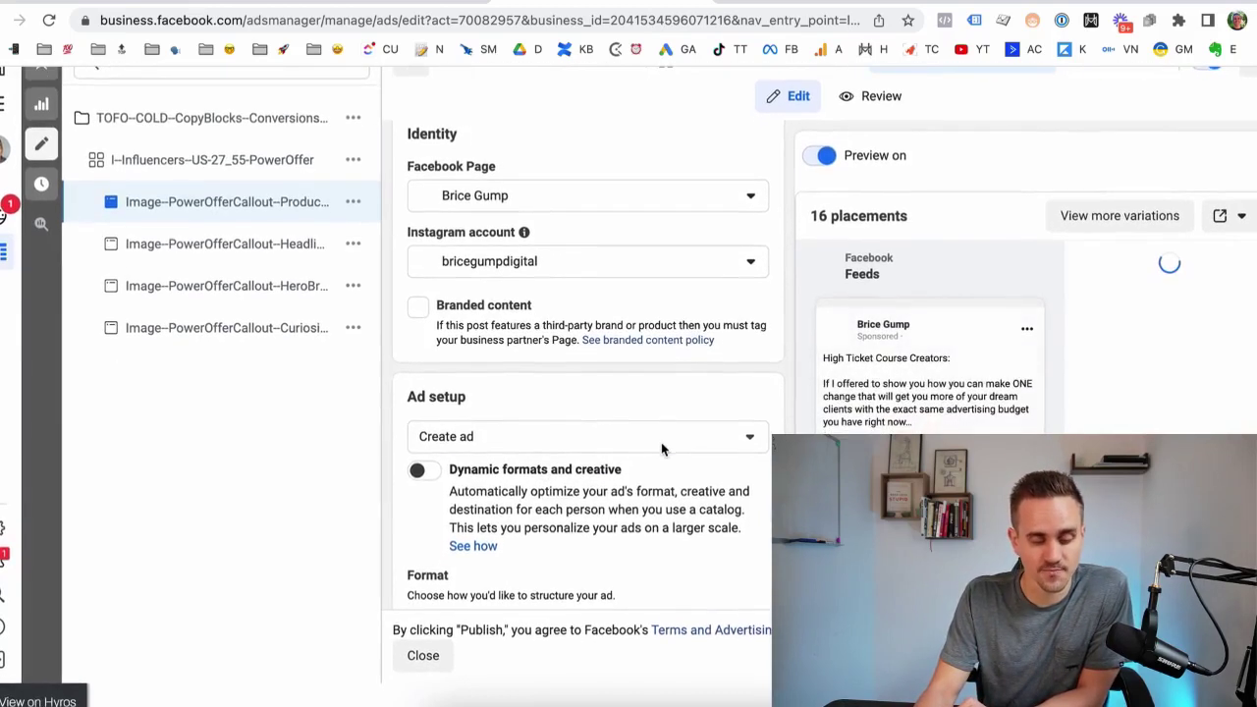
{"action": "left_click", "coordinate": [661, 442]}
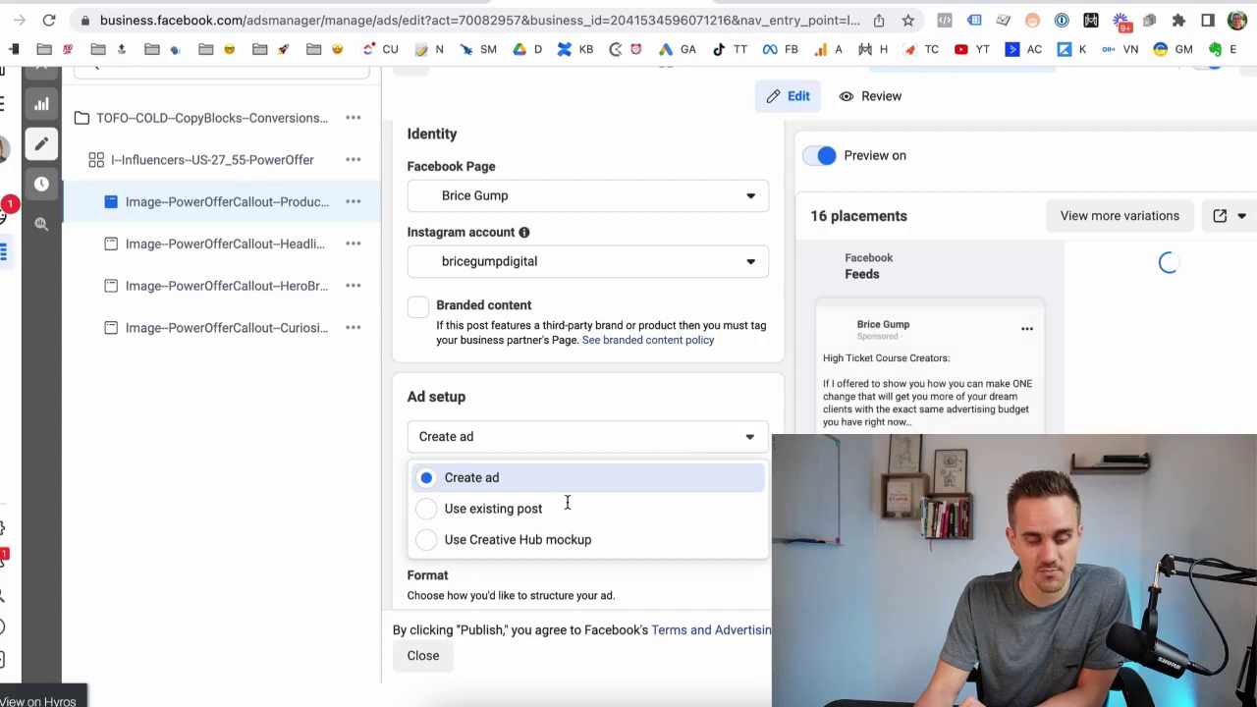
{"action": "left_click", "coordinate": [742, 388]}
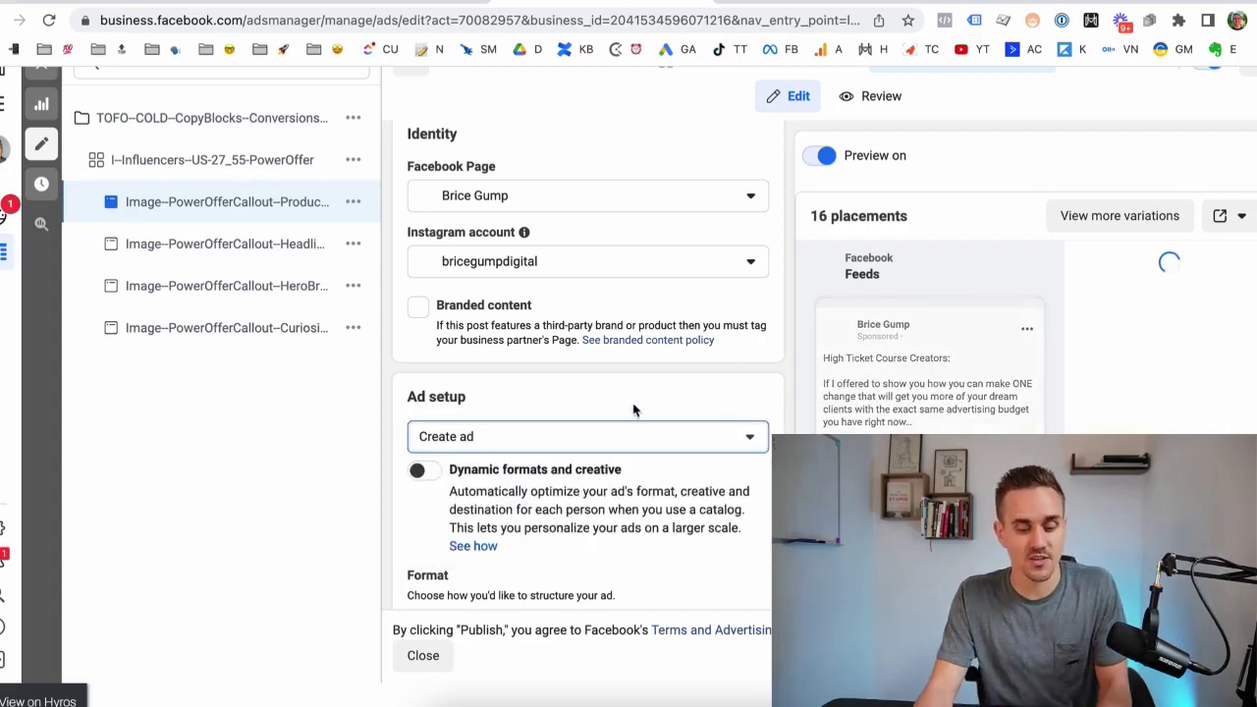
Copy the full URL parameters string from the ProductShotSideAngle ad's tracking settings.
{"action": "scroll", "coordinate": [636, 401], "scroll_direction": "down", "scroll_amount": 10}
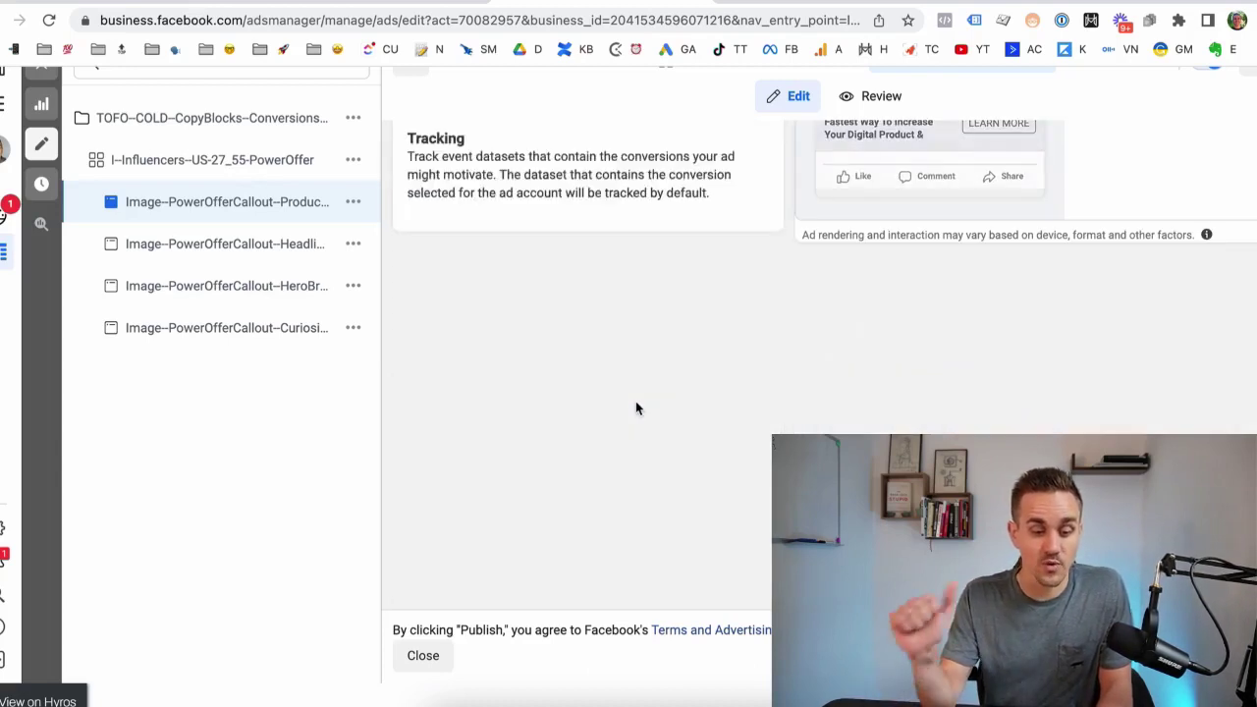
{"action": "scroll", "coordinate": [636, 400], "scroll_direction": "down", "scroll_amount": 1}
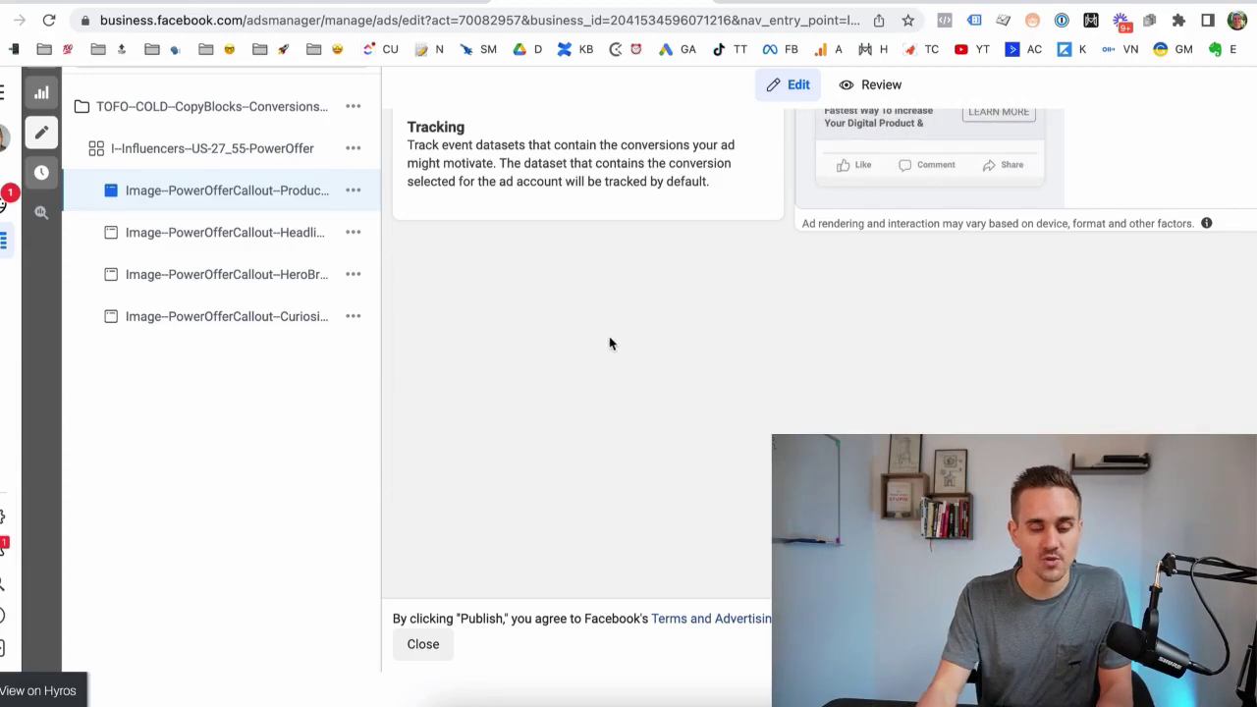
{"action": "scroll", "coordinate": [609, 336], "scroll_direction": "up", "scroll_amount": 15}
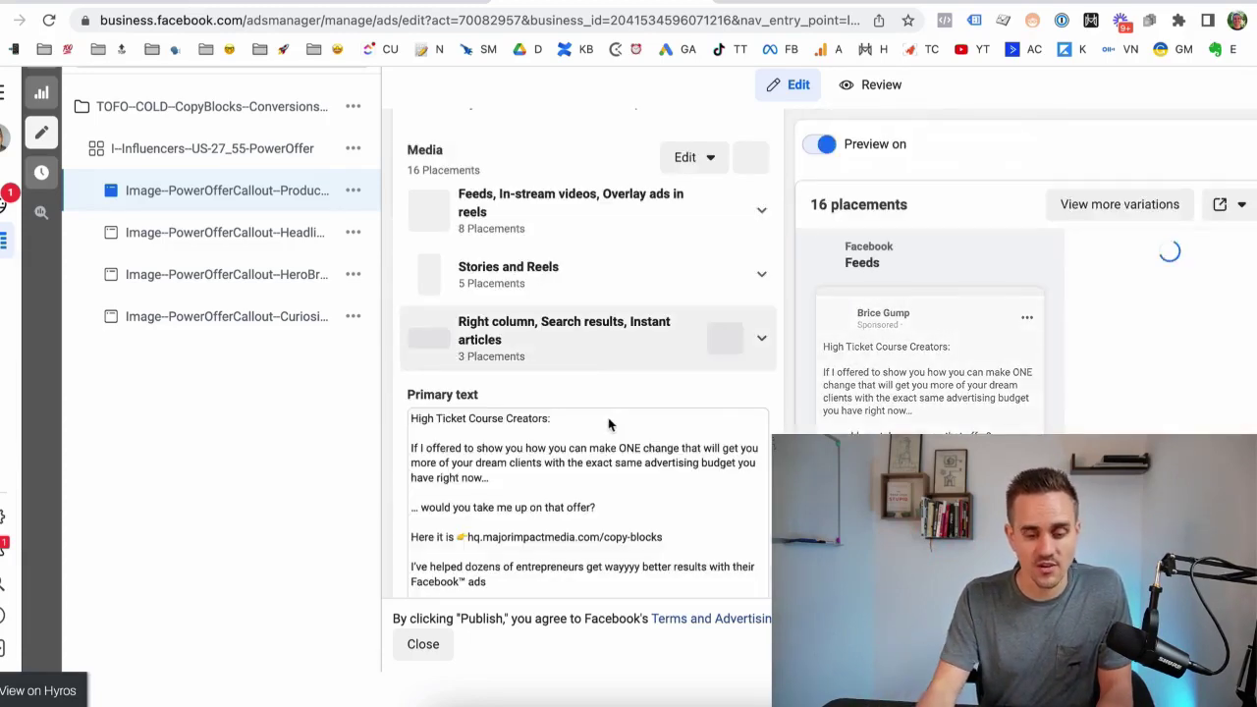
{"action": "scroll", "coordinate": [609, 425], "scroll_direction": "down", "scroll_amount": 10}
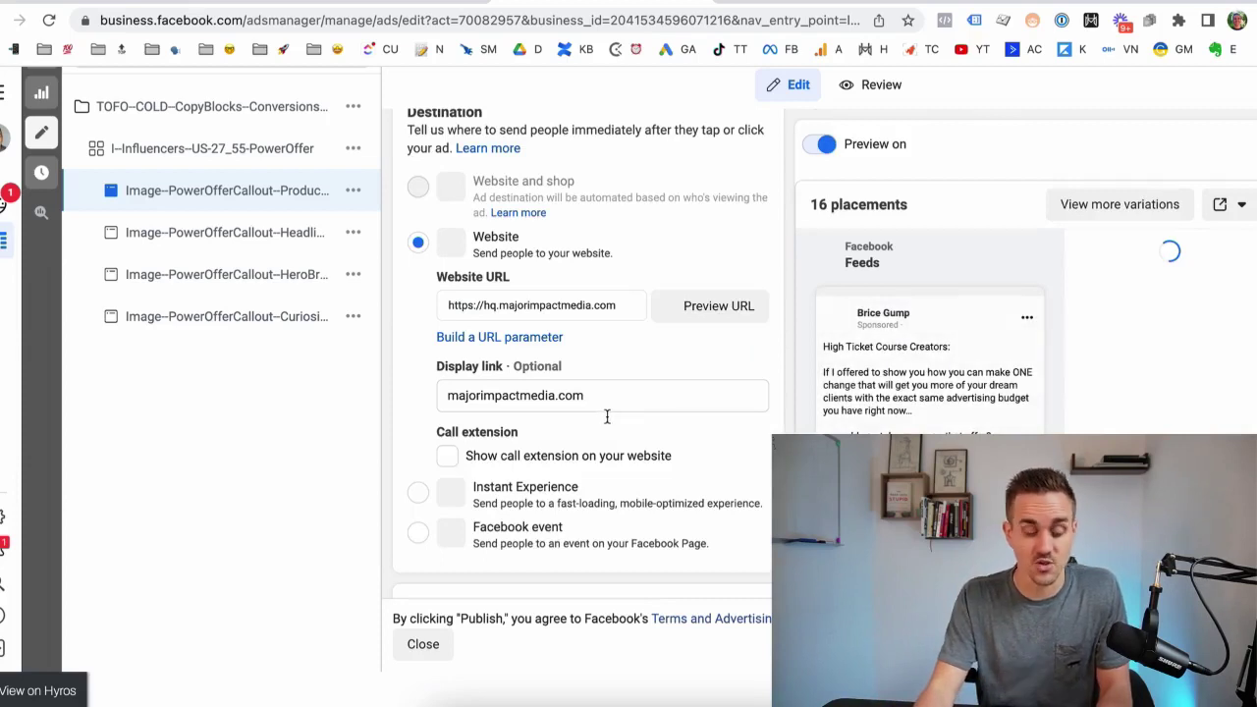
{"action": "scroll", "coordinate": [607, 416], "scroll_direction": "down", "scroll_amount": 5}
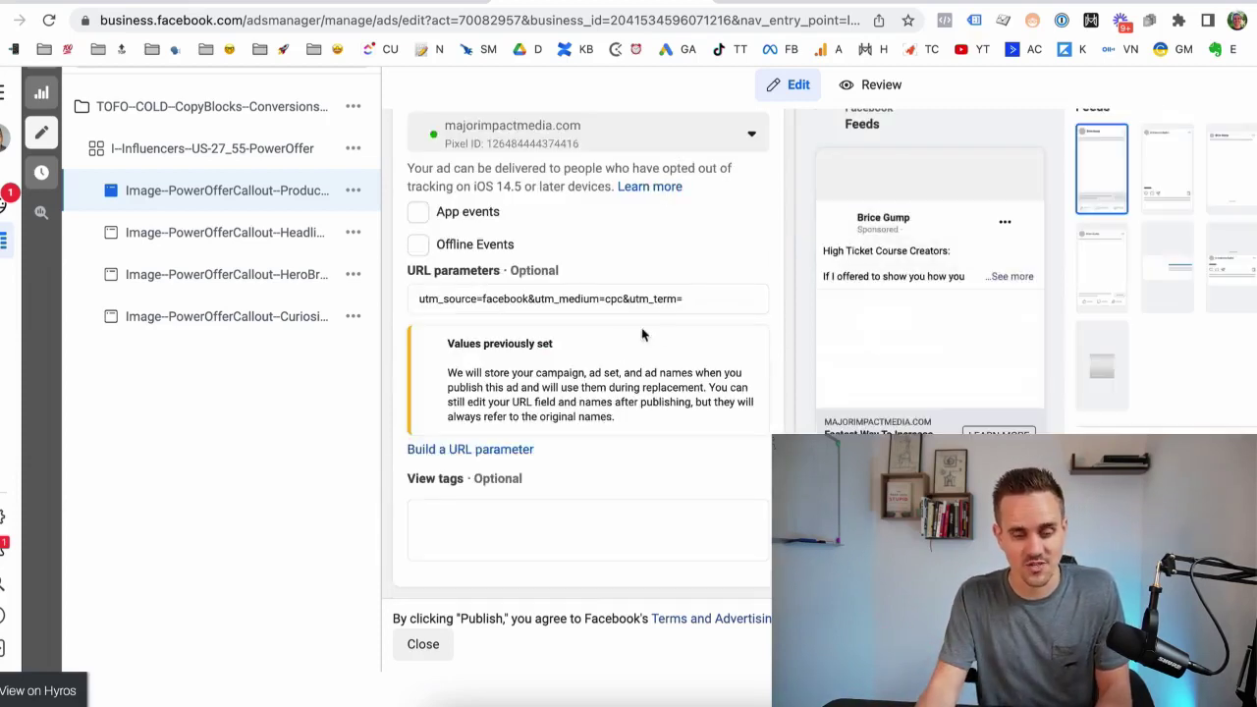
{"action": "left_click", "coordinate": [654, 299]}
{"action": "key", "text": "ctrl+a"}
{"action": "key", "text": "ctrl+c"}
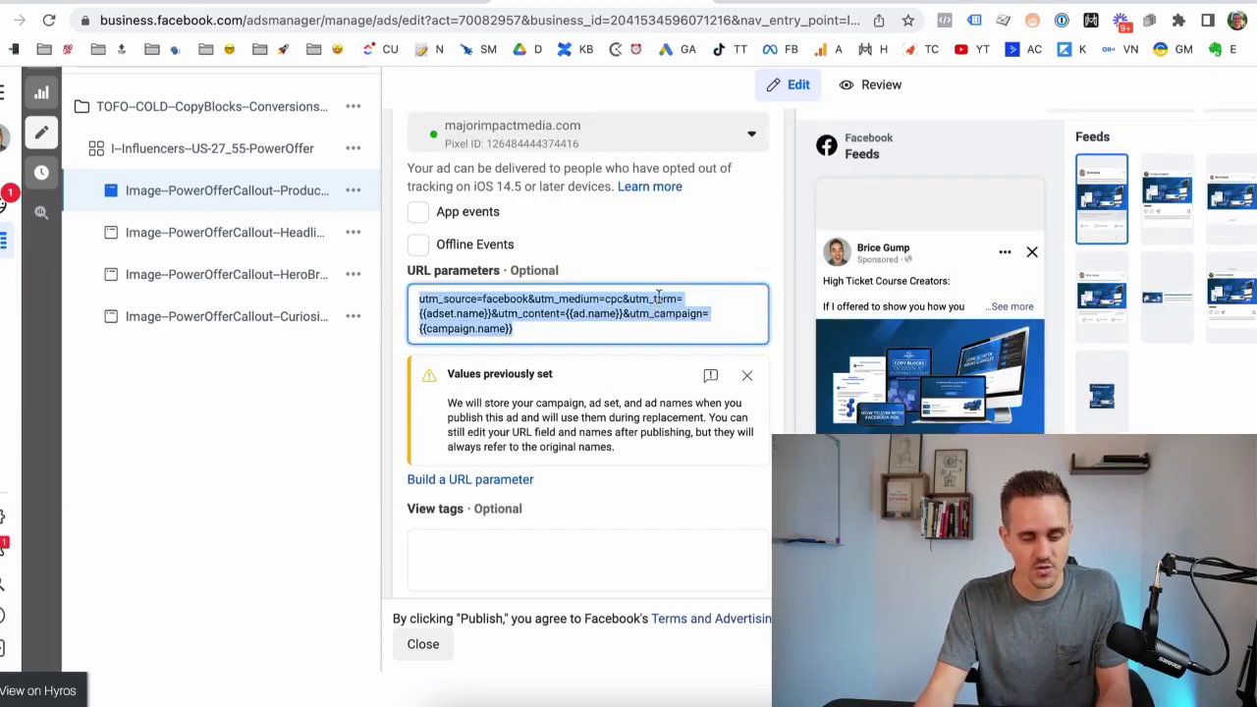
Change the ProductShotSideAngle ad's setup from creating an ad to Use existing post.
{"action": "scroll", "coordinate": [658, 287], "scroll_direction": "up", "scroll_amount": 10}
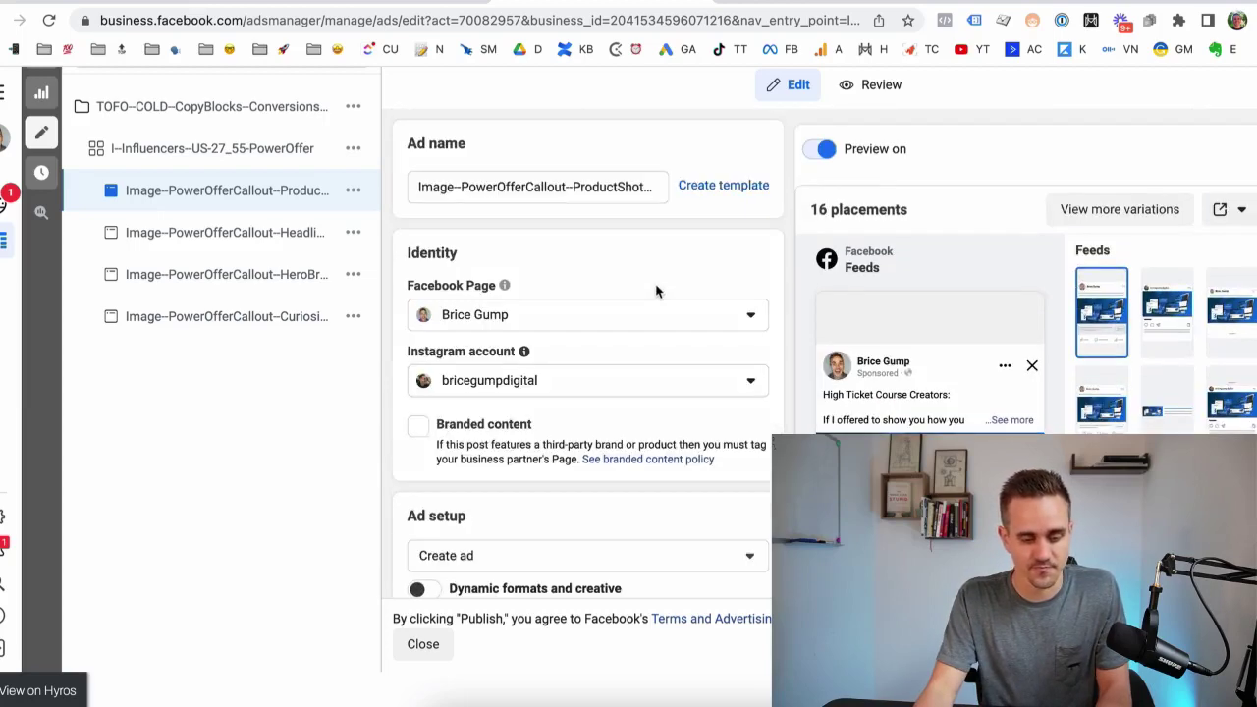
{"action": "scroll", "coordinate": [600, 413], "scroll_direction": "down", "scroll_amount": 3}
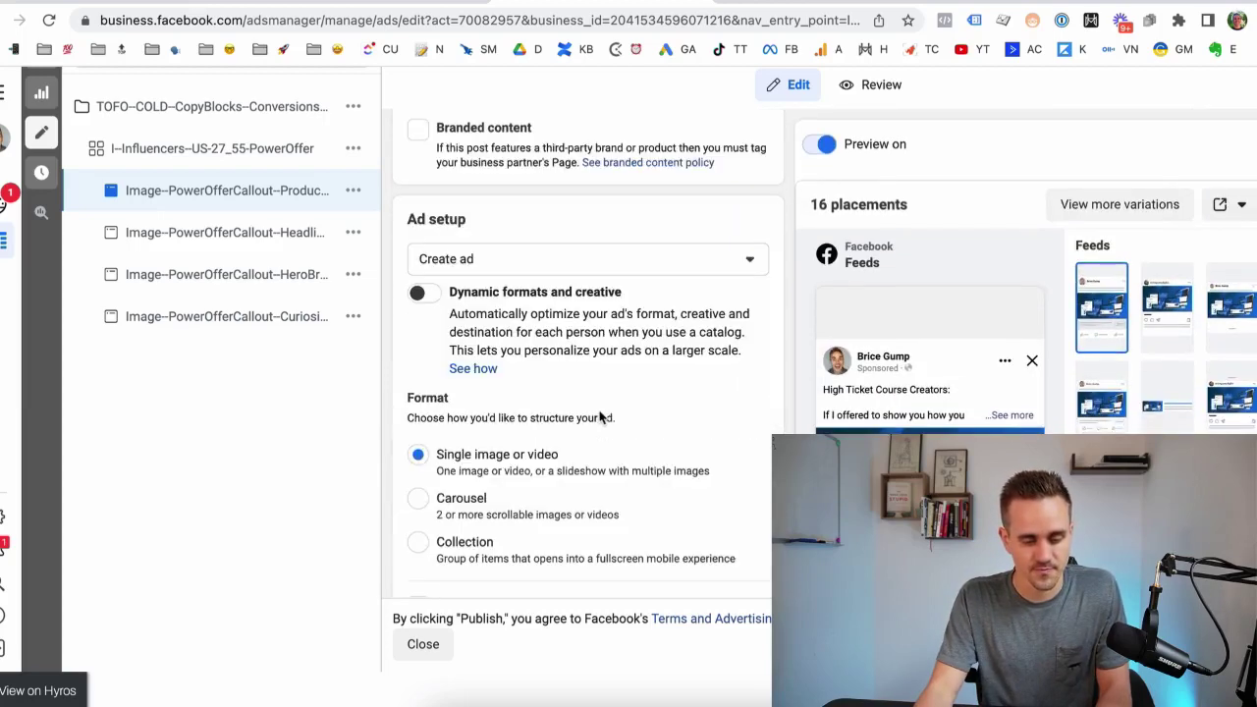
{"action": "left_click", "coordinate": [496, 258]}
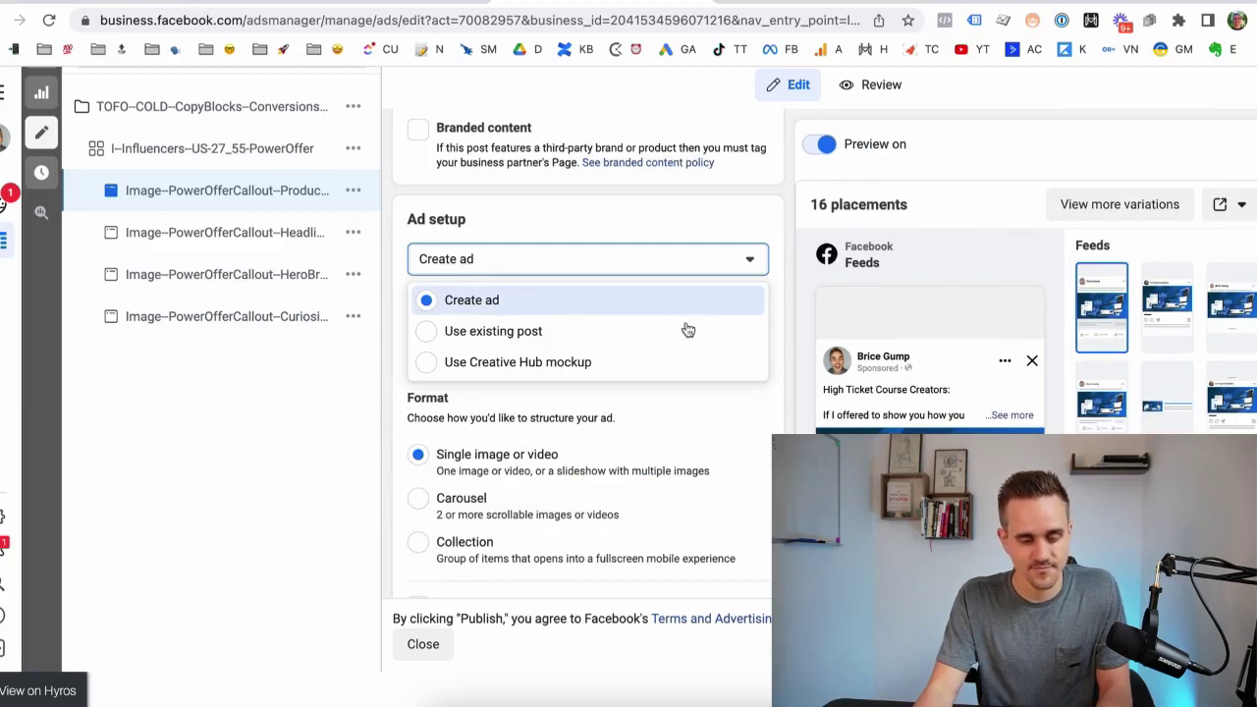
{"action": "left_click", "coordinate": [613, 331]}
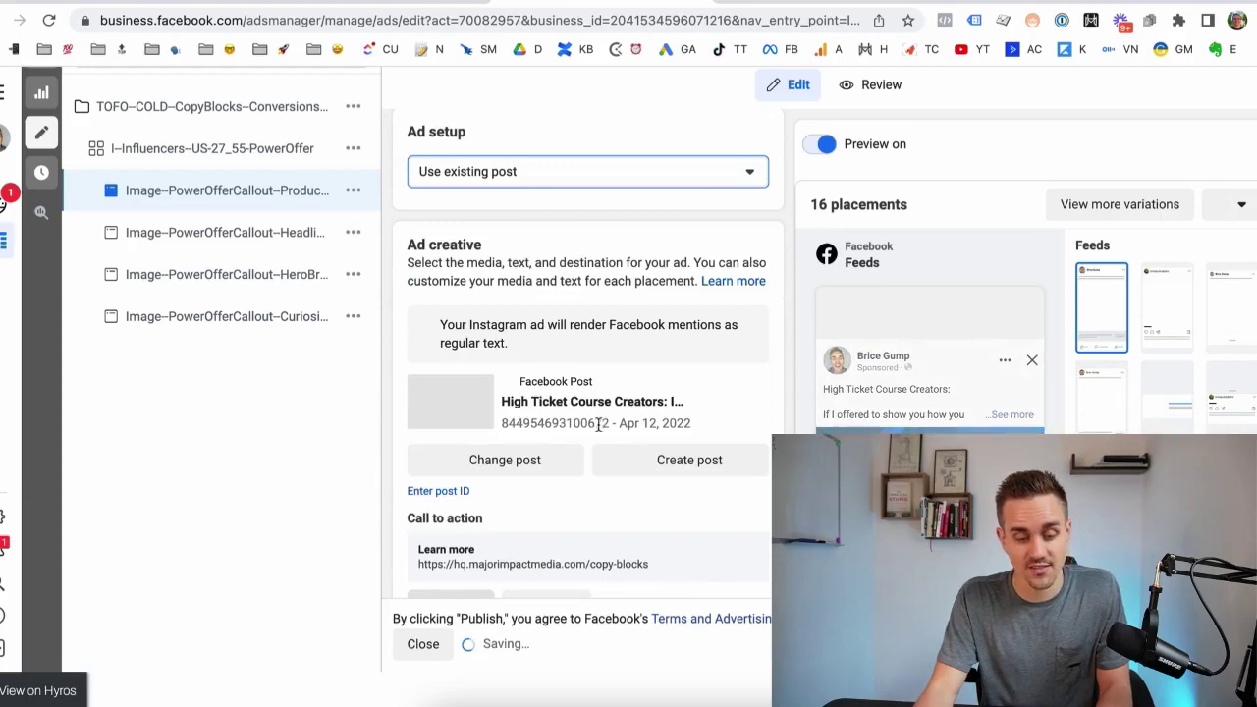
Switch to the tracking spreadsheet's Ad Matrix and go to the cell after the Power Offer Call Out 13-ProductShot-SideAngle ad name.
{"action": "key", "text": "ctrl+Tab"}
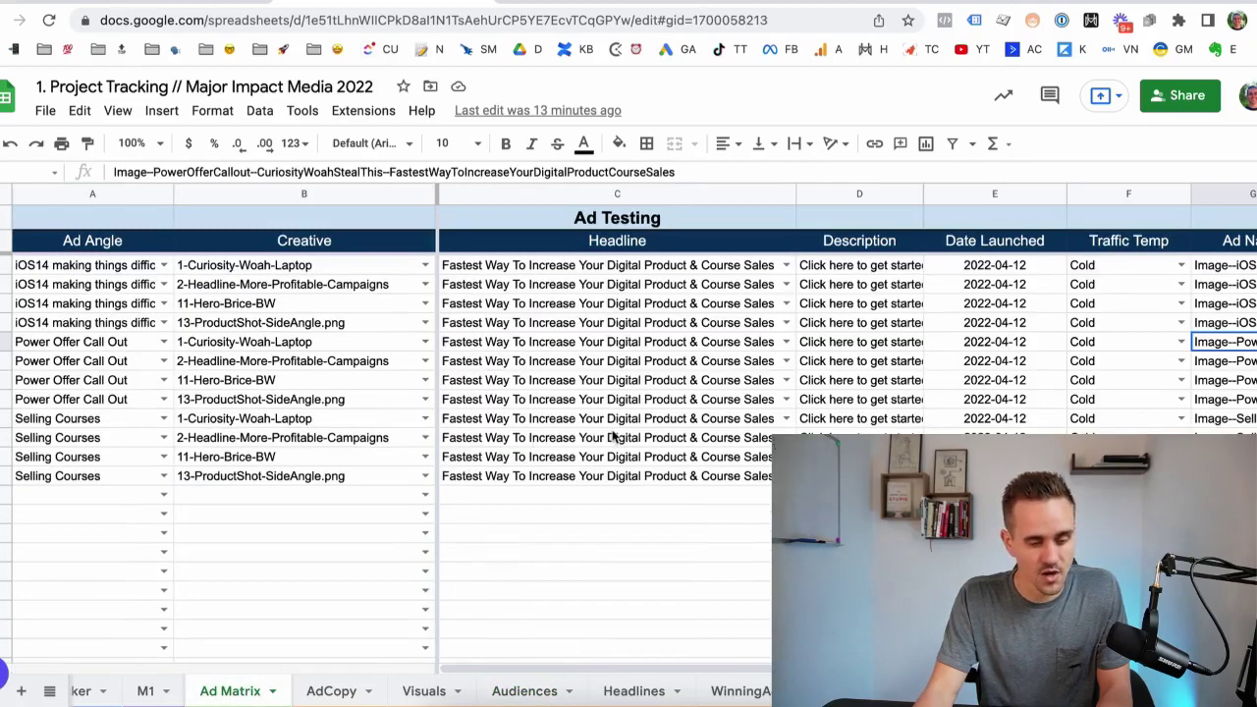
{"action": "left_click", "coordinate": [1253, 406]}
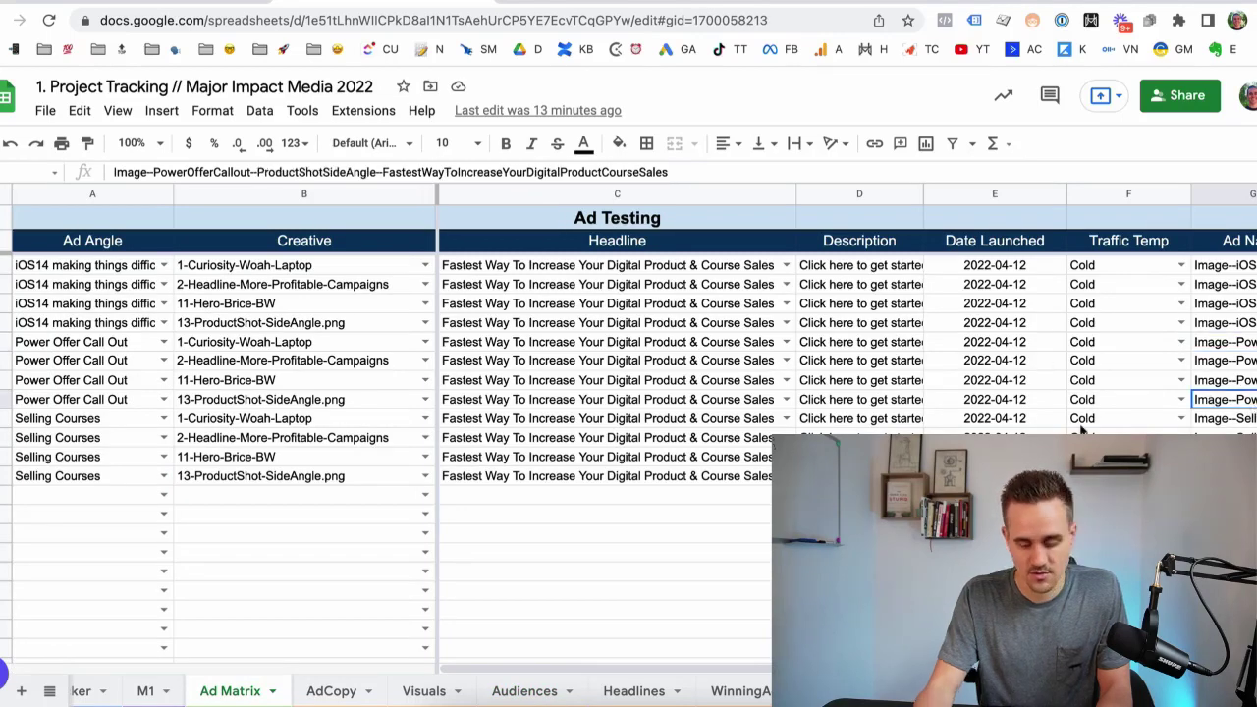
{"action": "key", "text": "Right"}
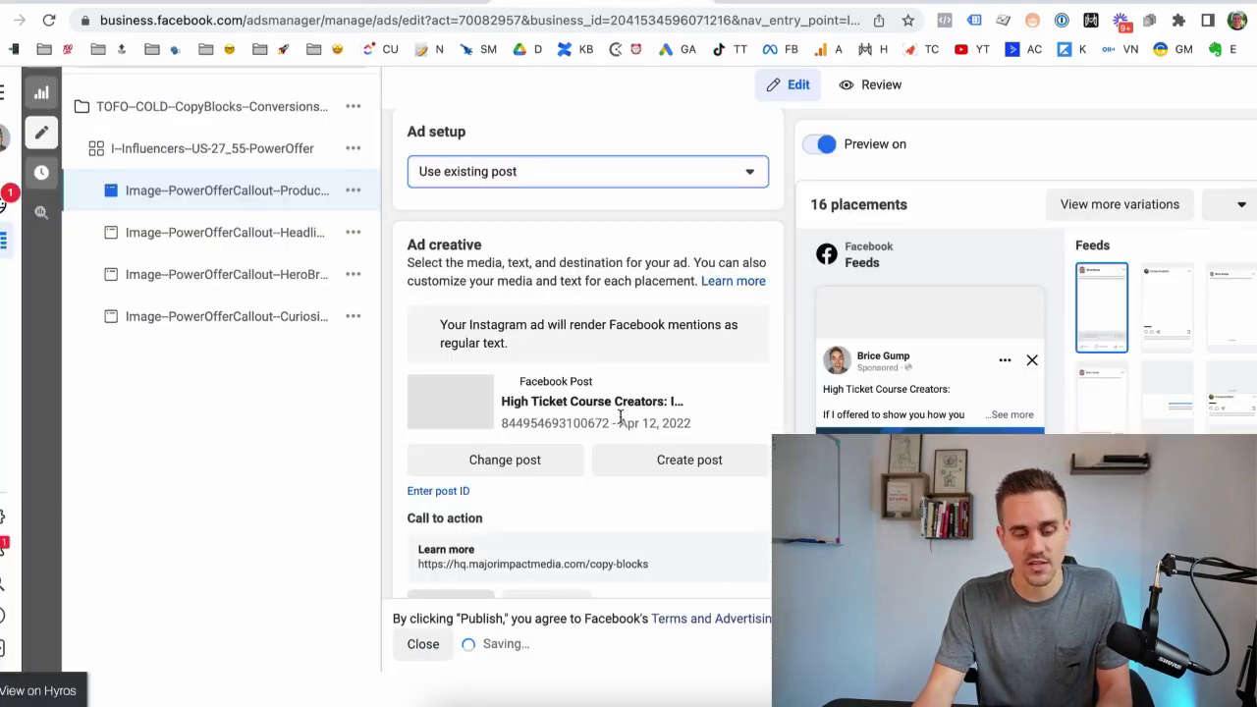
Back in Ads Manager, paste the copied UTM string into the ProductShotSideAngle ad's empty URL parameters.
{"action": "scroll", "coordinate": [619, 420], "scroll_direction": "down", "scroll_amount": 10}
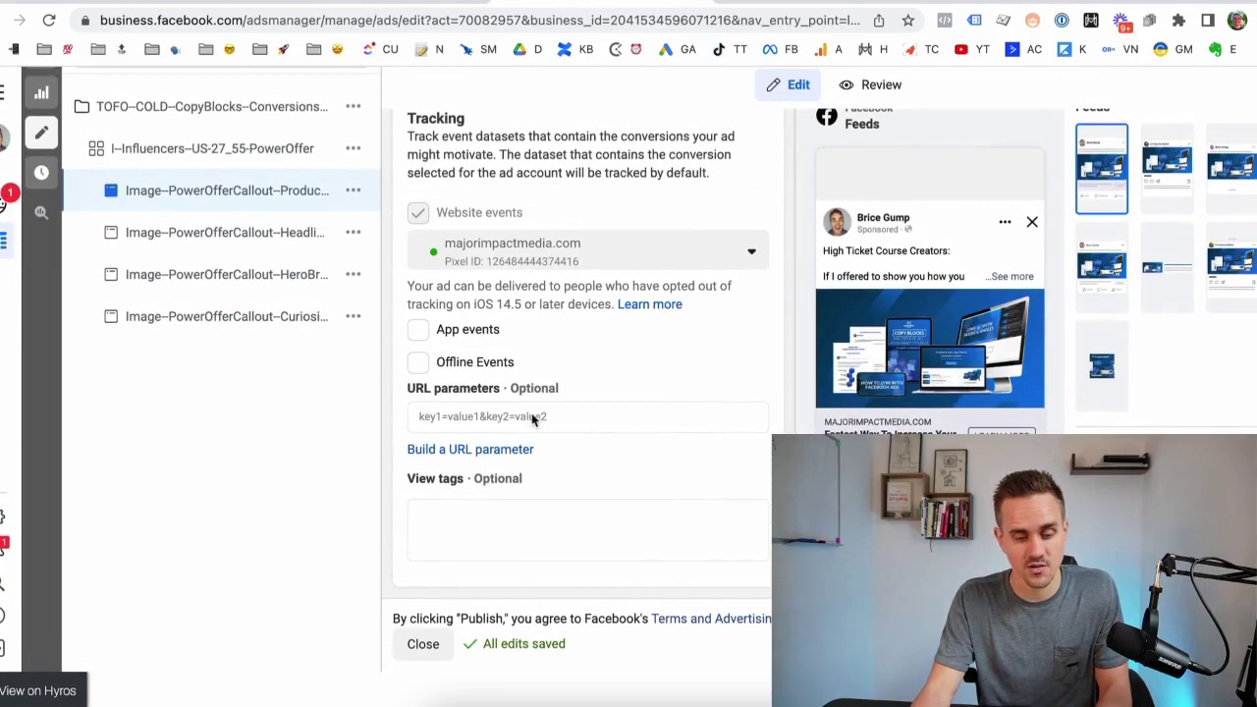
{"action": "left_click", "coordinate": [531, 415]}
{"action": "key", "text": "ctrl+v"}
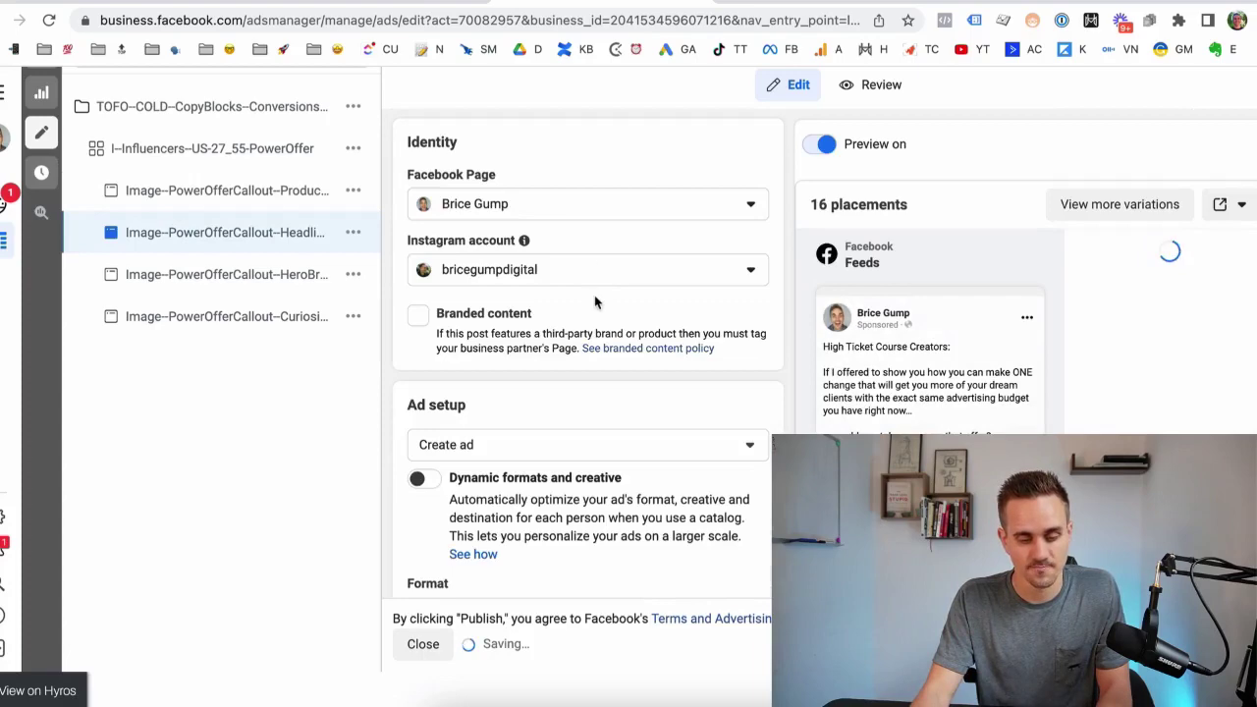
Change the PowerOfferCallout Headline ad's setup to Use existing post and go to its URL parameters.
{"action": "scroll", "coordinate": [596, 294], "scroll_direction": "down", "scroll_amount": 3}
{"action": "left_click", "coordinate": [639, 273]}
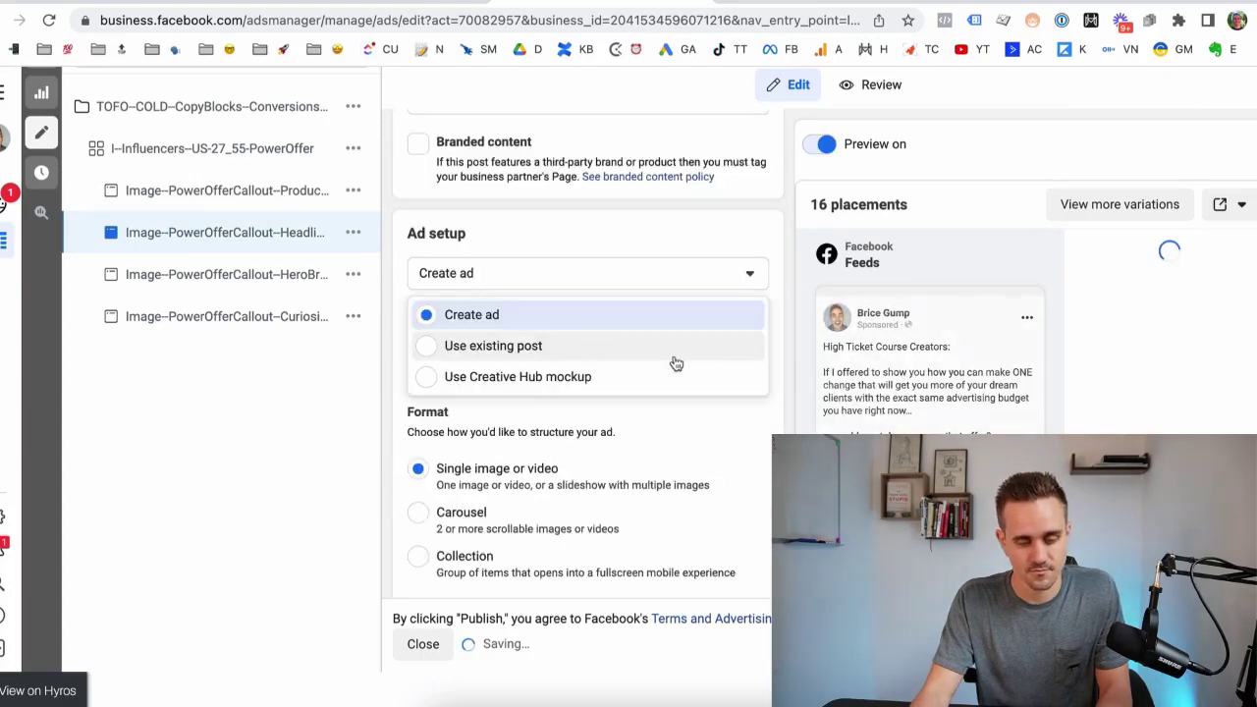
{"action": "left_click", "coordinate": [594, 346]}
{"action": "scroll", "coordinate": [652, 412], "scroll_direction": "down", "scroll_amount": 10}
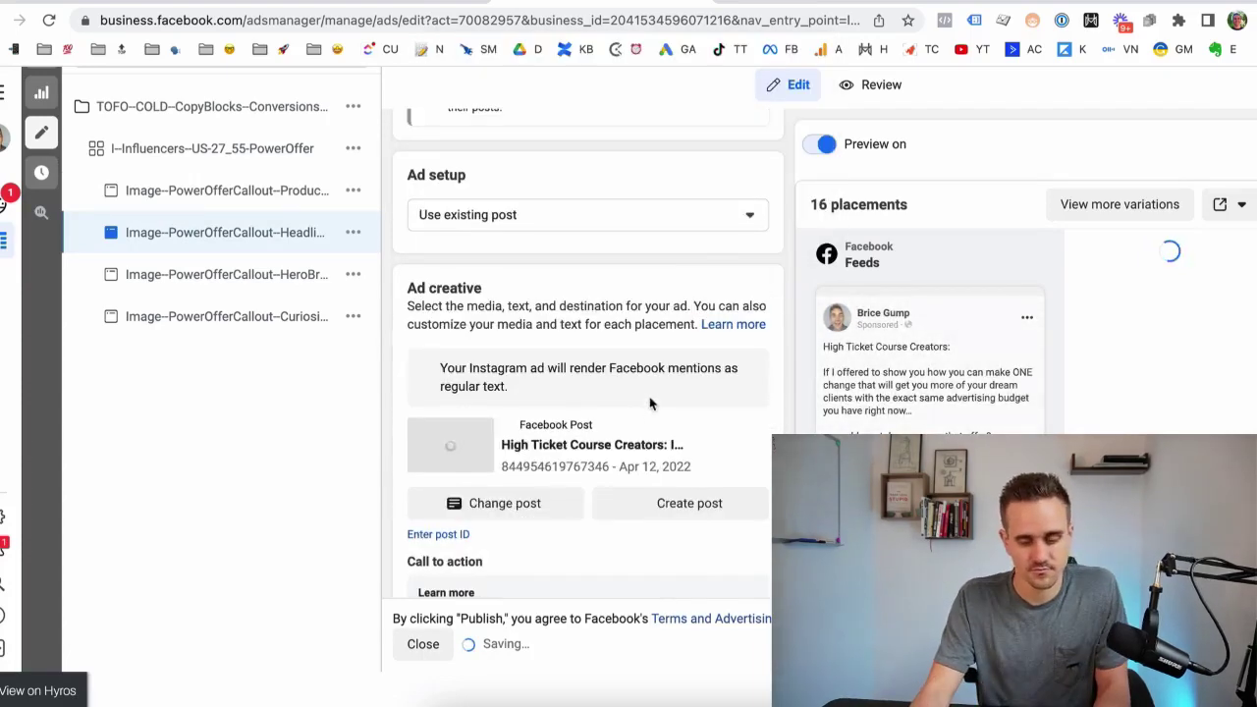
{"action": "left_click", "coordinate": [598, 416]}
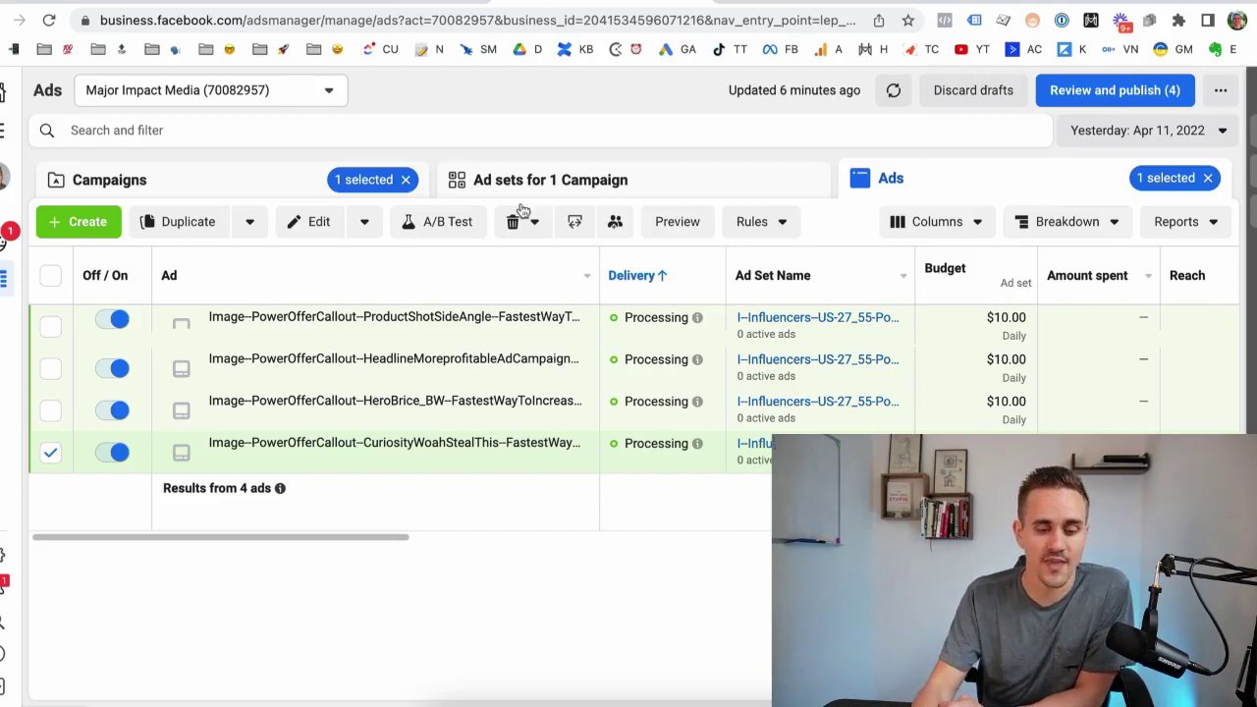
Duplicate the I--Influencers--US-27_55-PowerOffer ad set once into the existing campaign TOFO--COLD--CopyBlocks--Conversions--PowerOffer--2022-04-12.
{"action": "left_click", "coordinate": [553, 179]}
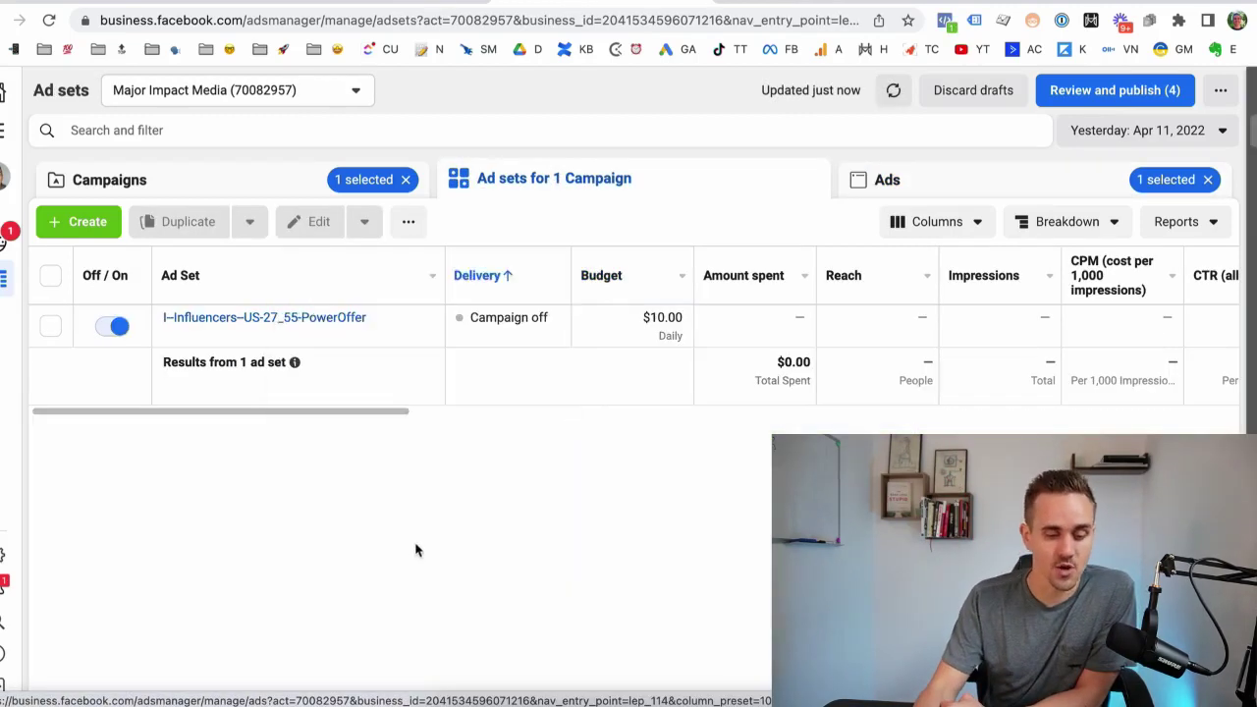
{"action": "mouse_move", "coordinate": [365, 330]}
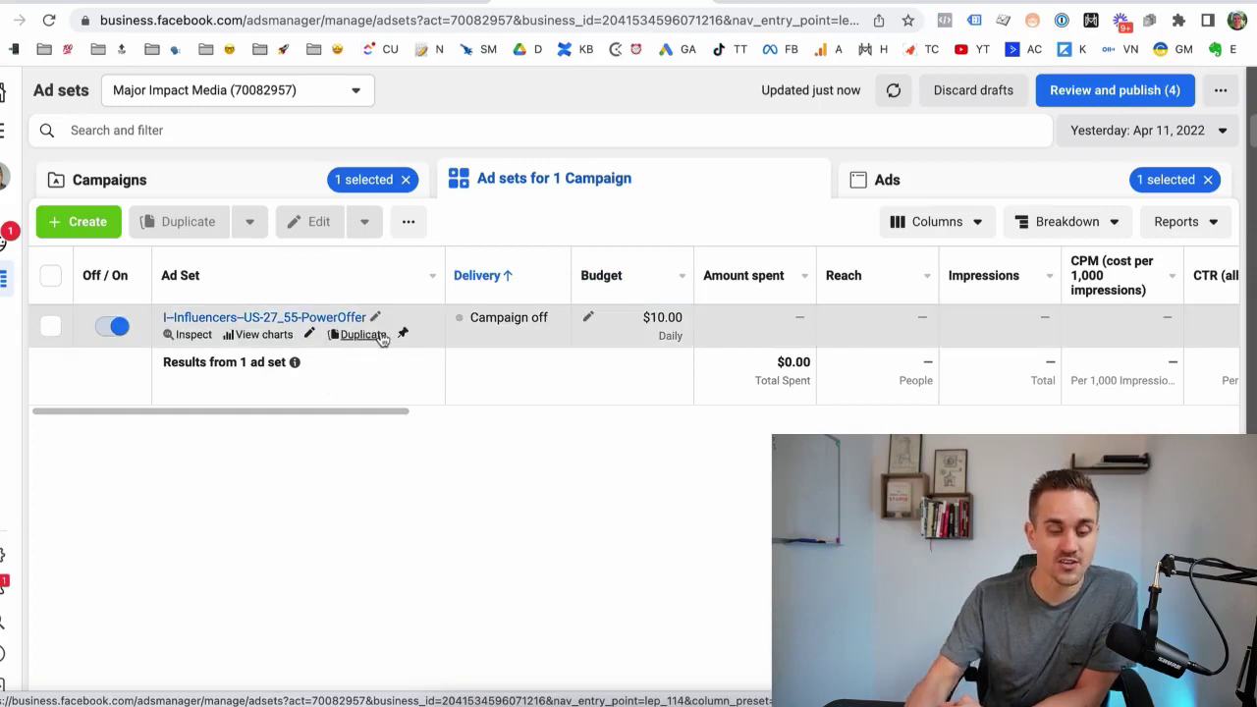
{"action": "left_click", "coordinate": [382, 336]}
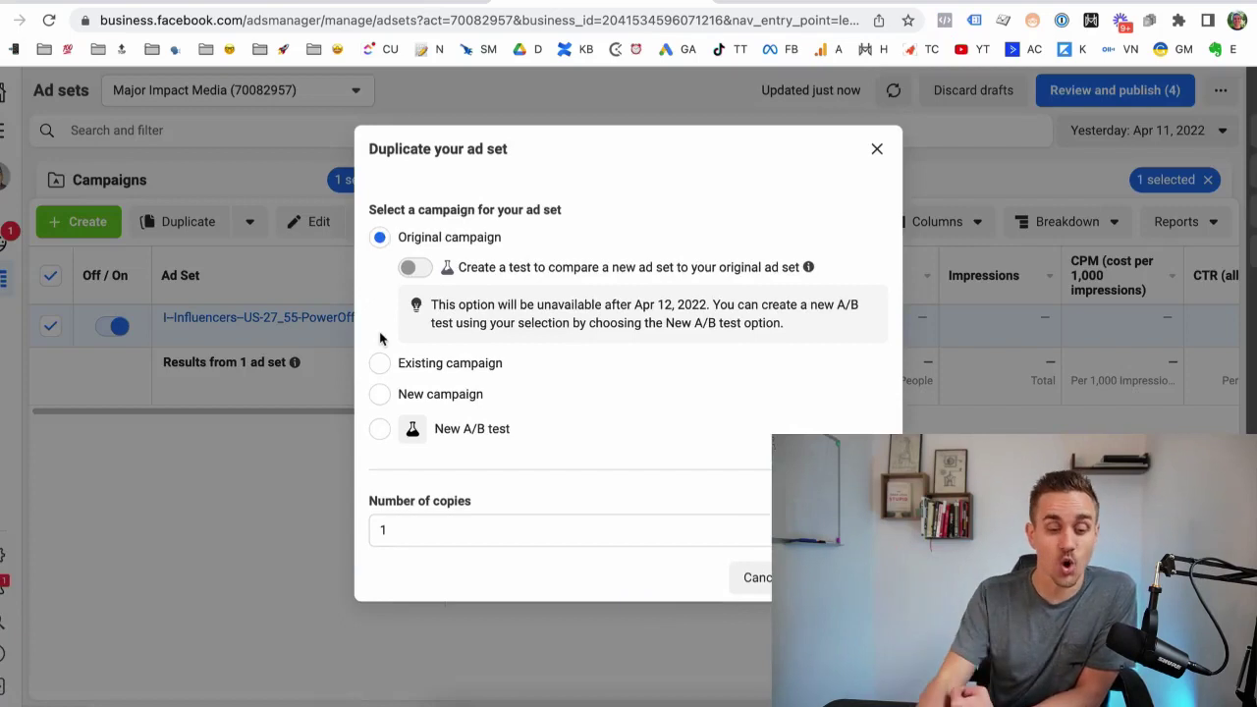
{"action": "left_click", "coordinate": [430, 366]}
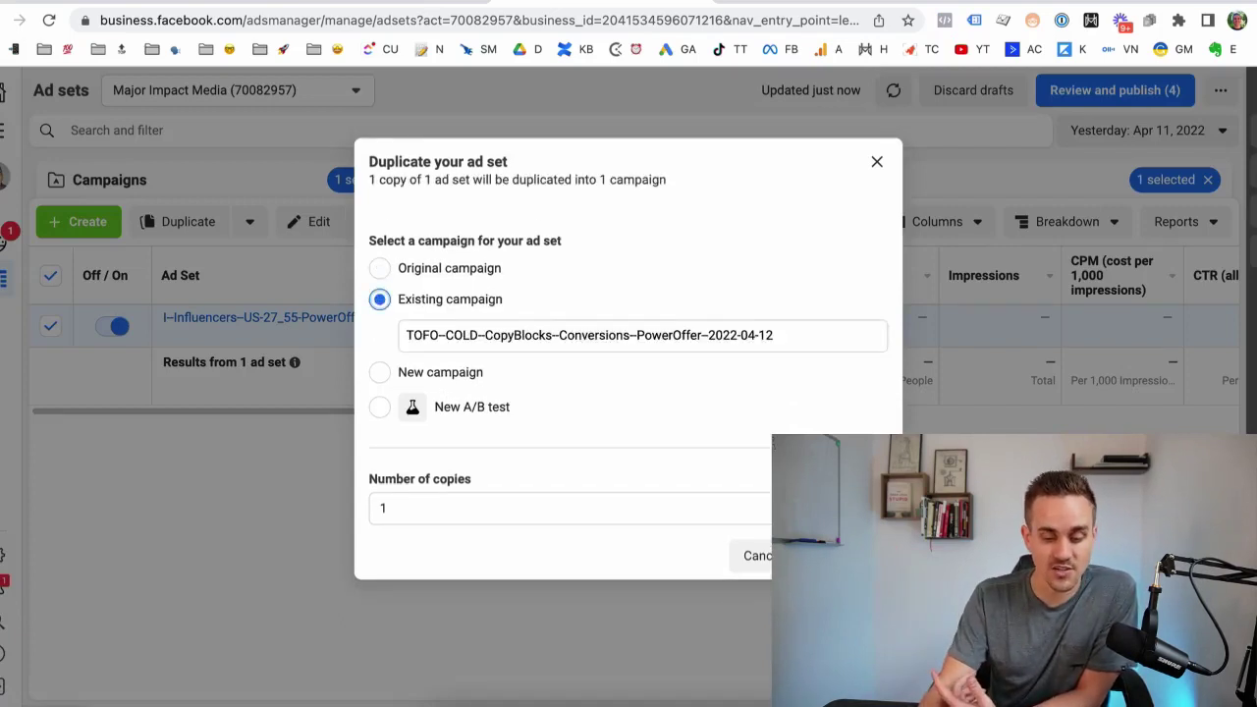
{"action": "left_click", "coordinate": [845, 556]}
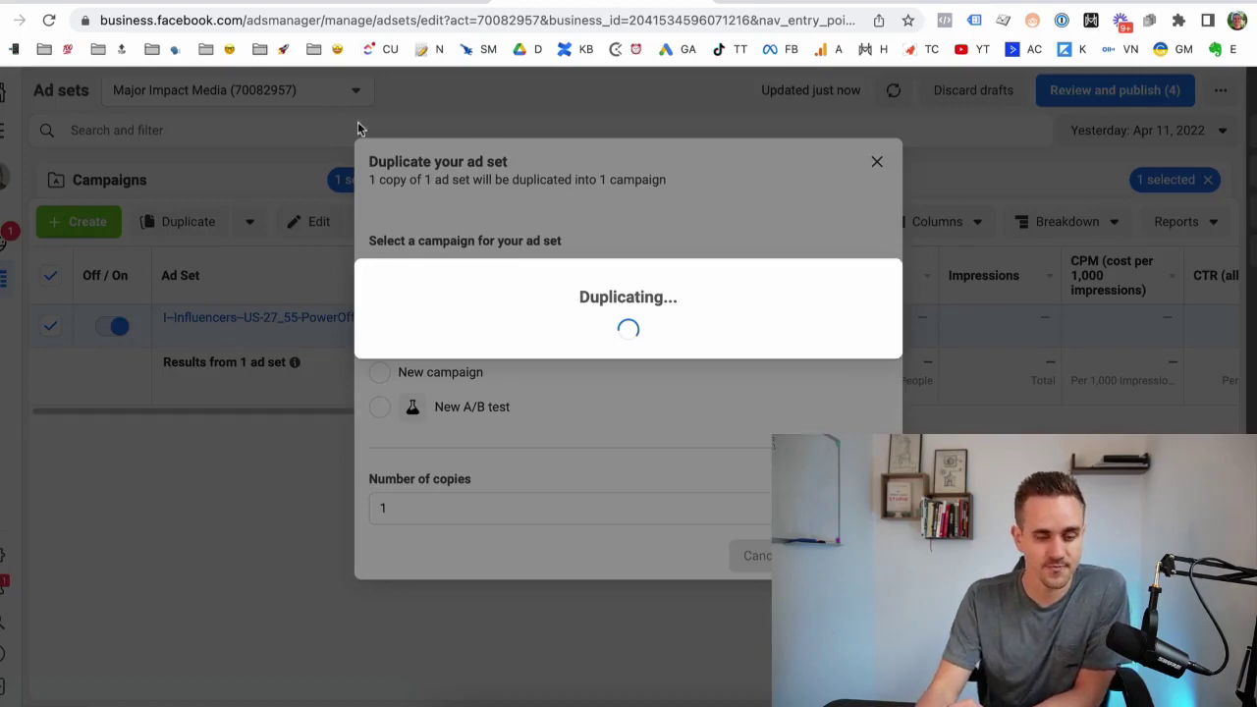
{"action": "scroll", "coordinate": [679, 396], "scroll_direction": "down", "scroll_amount": 2}
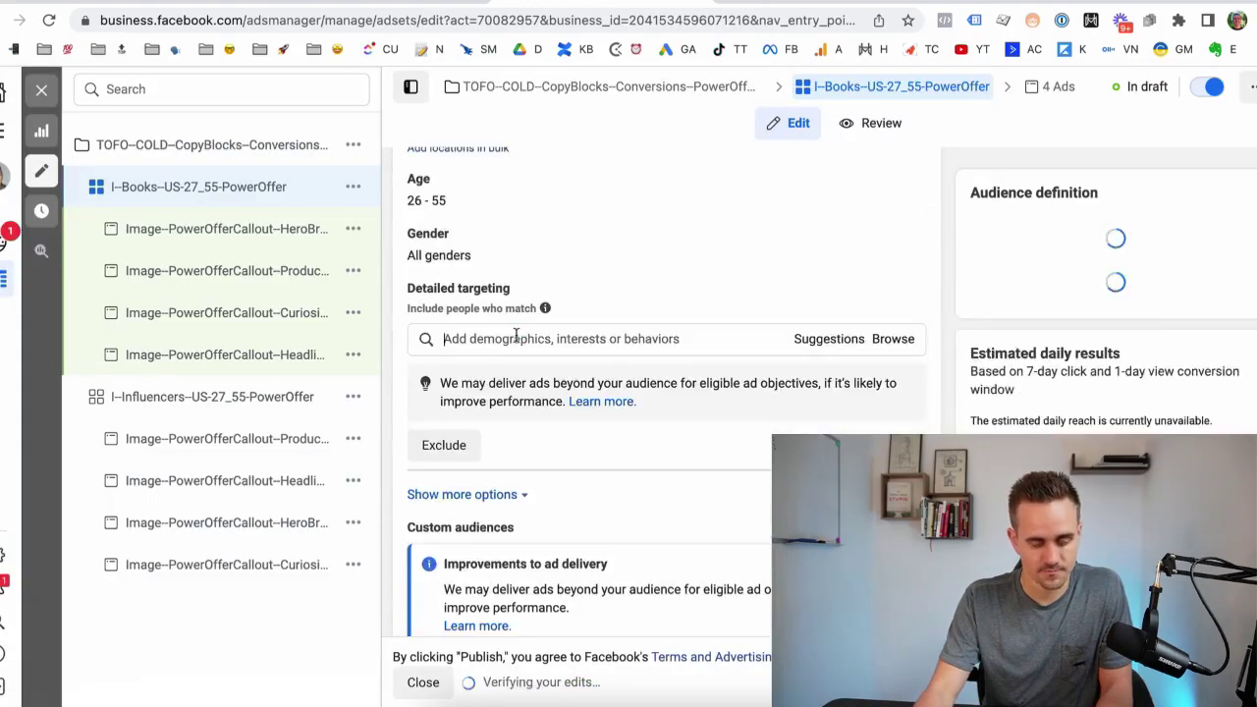
{"action": "type", "text": "4 hour workweek"}
{"action": "key", "text": "BackSpace"}
{"action": "key", "text": "BackSpace"}
{"action": "key", "text": "BackSpace"}
{"action": "key", "text": "BackSpace"}
{"action": "key", "text": "BackSpace"}
{"action": "key", "text": "BackSpace"}
{"action": "key", "text": "BackSpace"}
{"action": "key", "text": "BackSpace"}
{"action": "key", "text": "BackSpace"}
{"action": "key", "text": "BackSpace"}
{"action": "key", "text": "BackSpace"}
{"action": "key", "text": "BackSpace"}
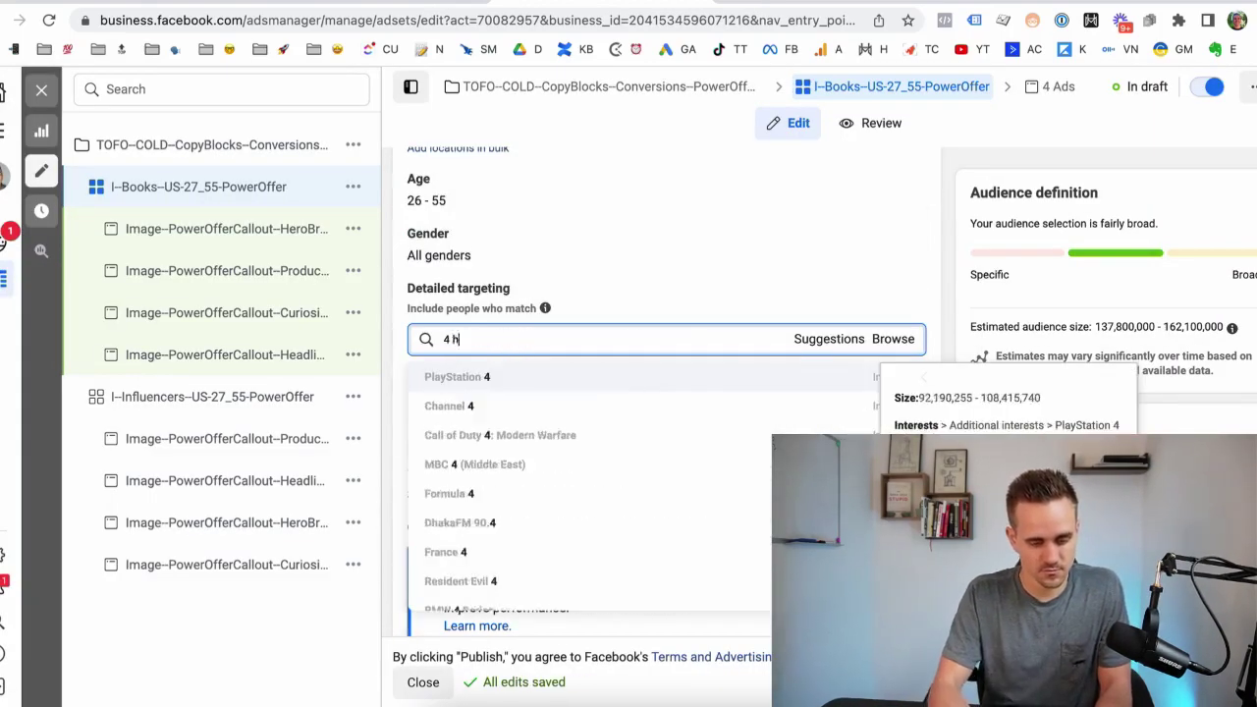
Add the interest Tim Ferriss to the detailed targeting of the I--Books--US-27_55-PowerOffer ad set.
{"action": "key", "text": "ctrl+a"}
{"action": "type", "text": "Tim Ferriss, Rich Dad Poor Dad, Good To Great"}
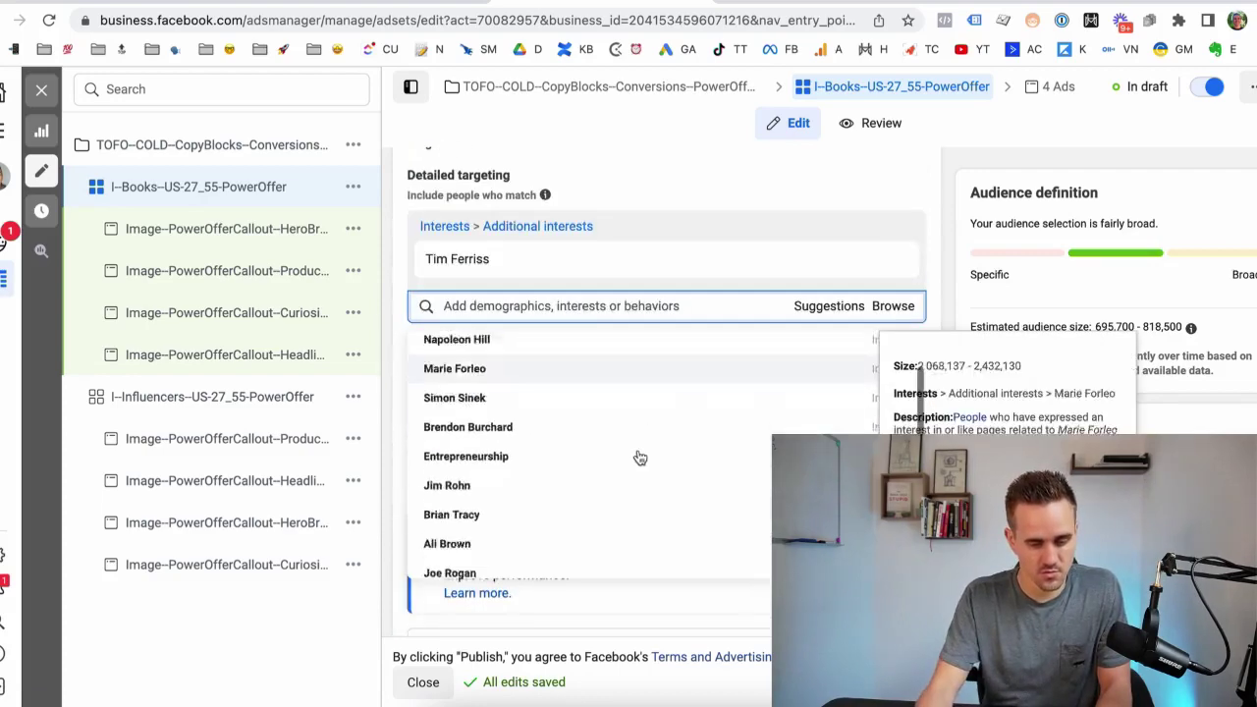
{"action": "left_click", "coordinate": [603, 387]}
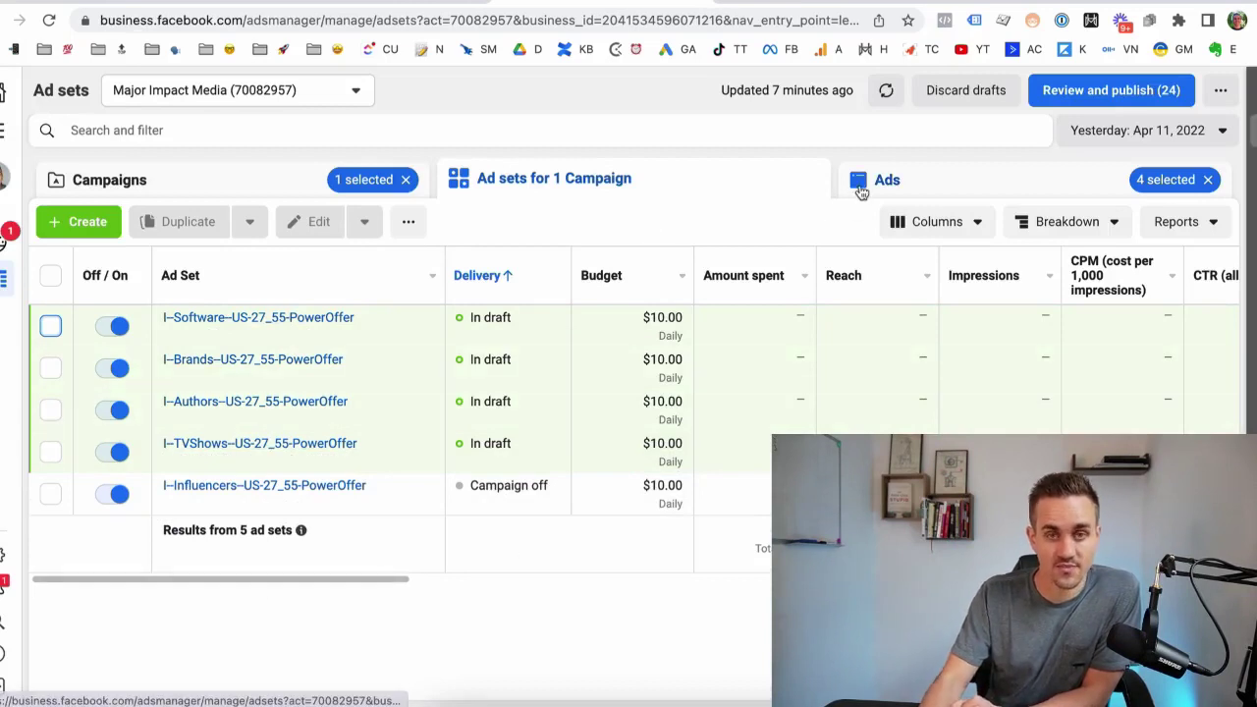
Bulk-edit the five selected PowerOffer ad sets to a daily budget of $15.
{"action": "mouse_move", "coordinate": [860, 191]}
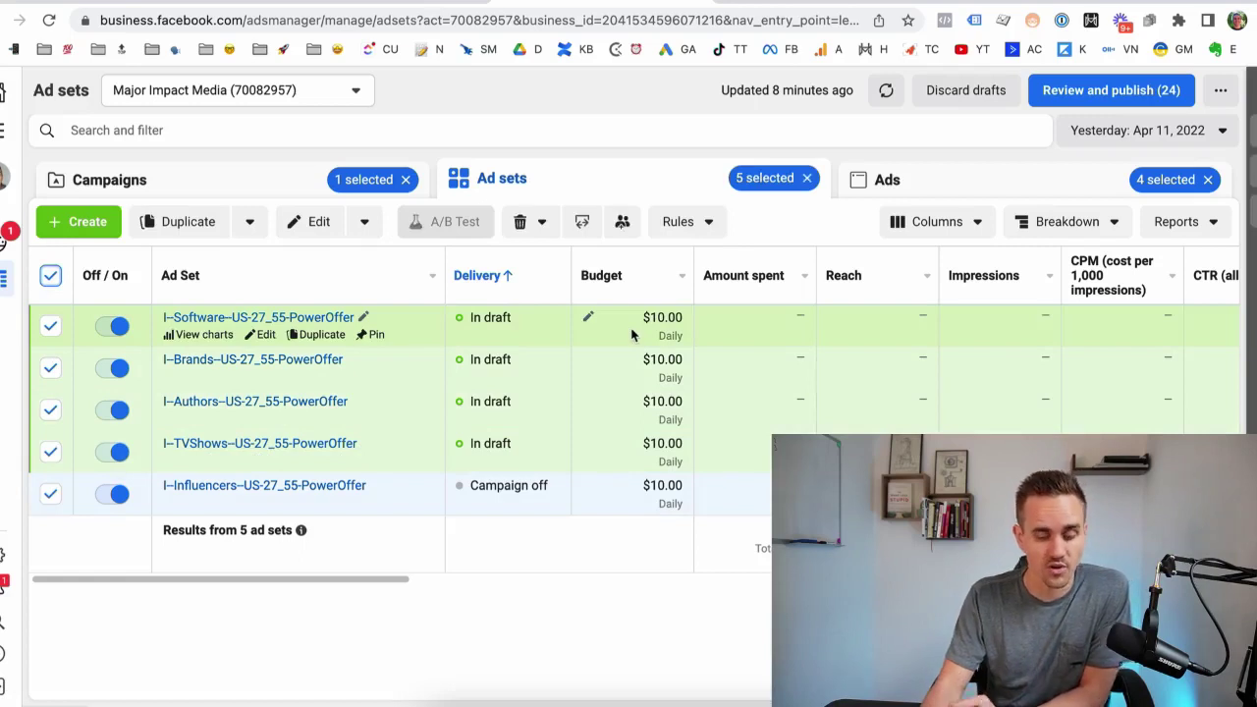
{"action": "left_click", "coordinate": [364, 221]}
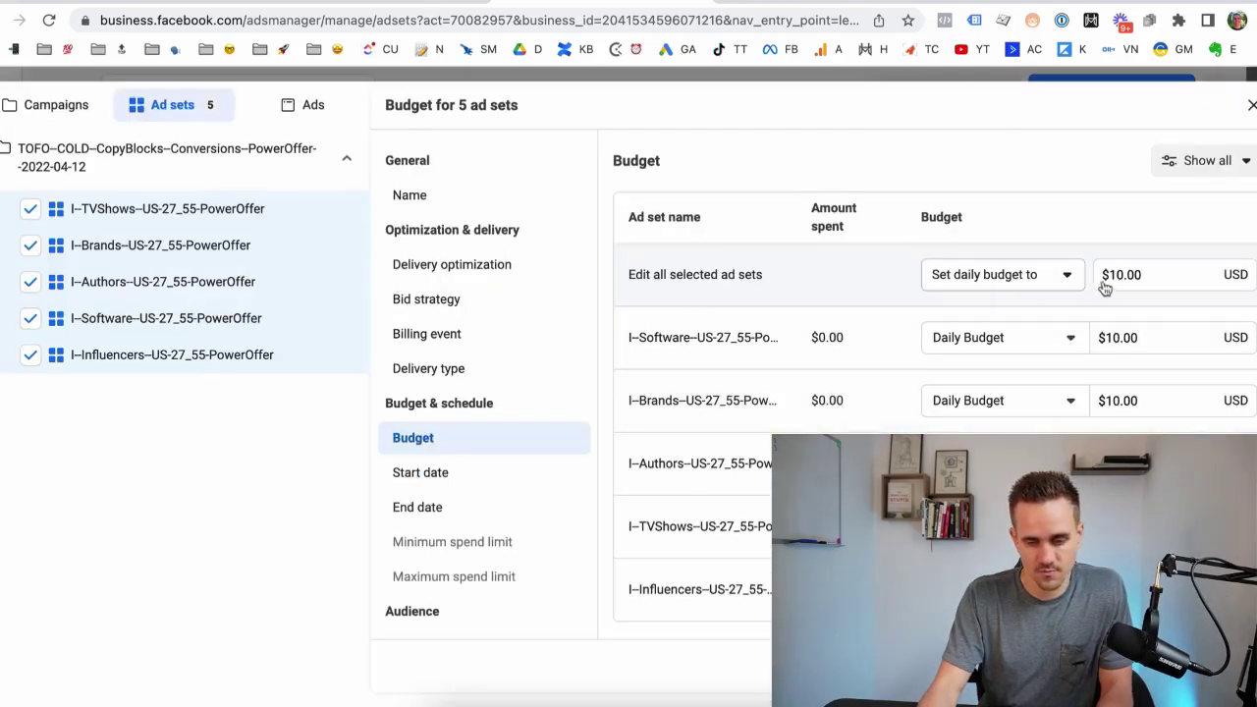
{"action": "left_click_drag", "start_coordinate": [1176, 275], "coordinate": [1010, 278]}
{"action": "type", "text": "15"}
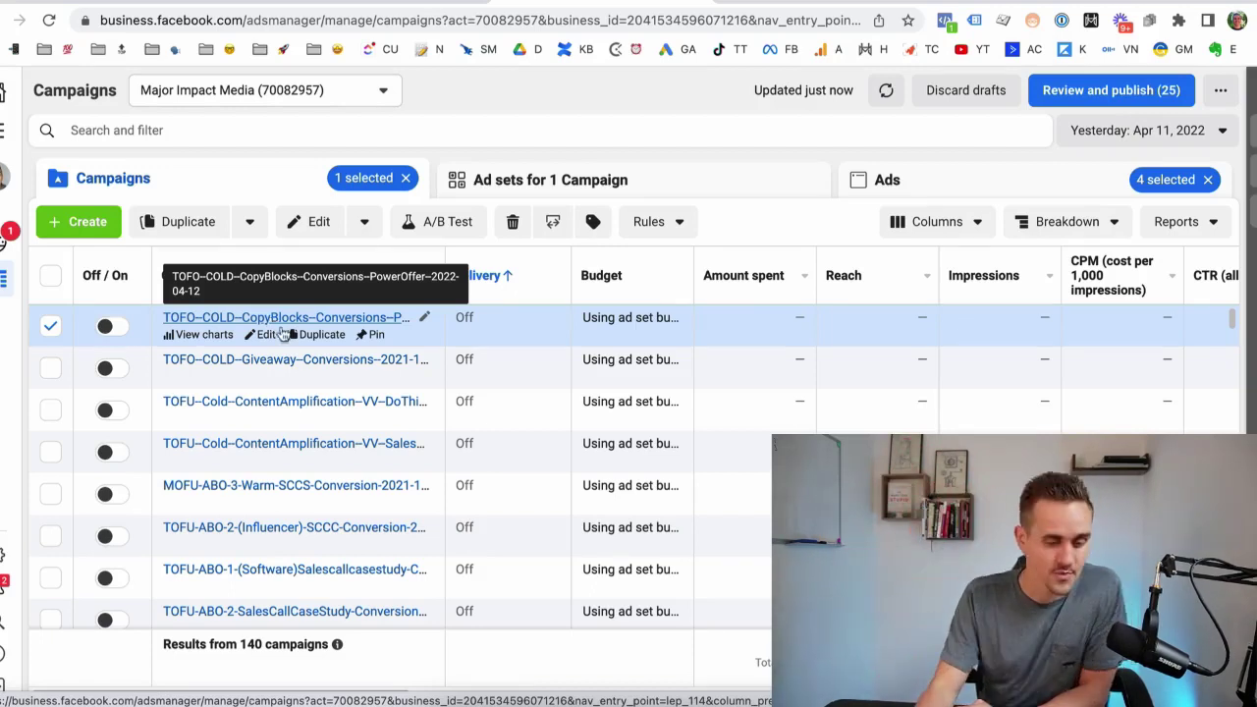
Duplicate the TOFO--COLD--CopyBlocks--Conversions--PowerOffer--2022-04-12 campaign.
{"action": "left_click", "coordinate": [320, 334]}
{"action": "left_click", "coordinate": [844, 389]}
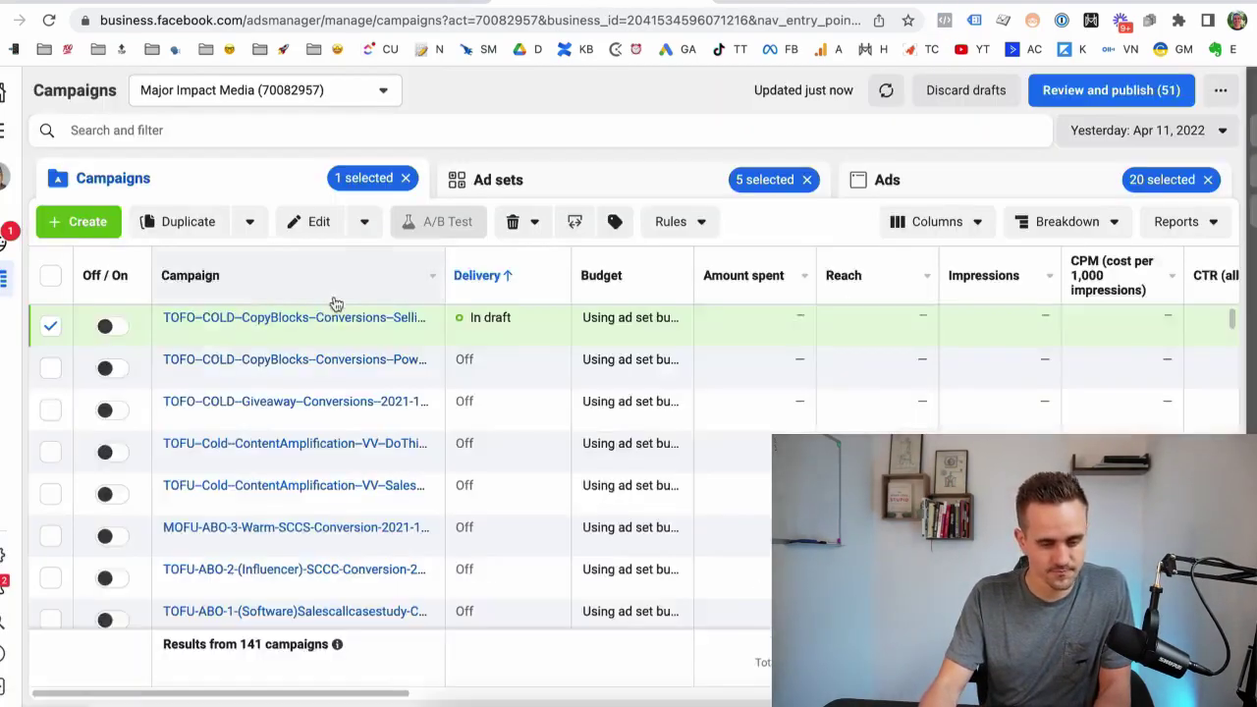
Use find and replace on the four selected ads in the Influencers SellingCourses ad set, searching for "- Copy".
{"action": "left_click", "coordinate": [363, 216]}
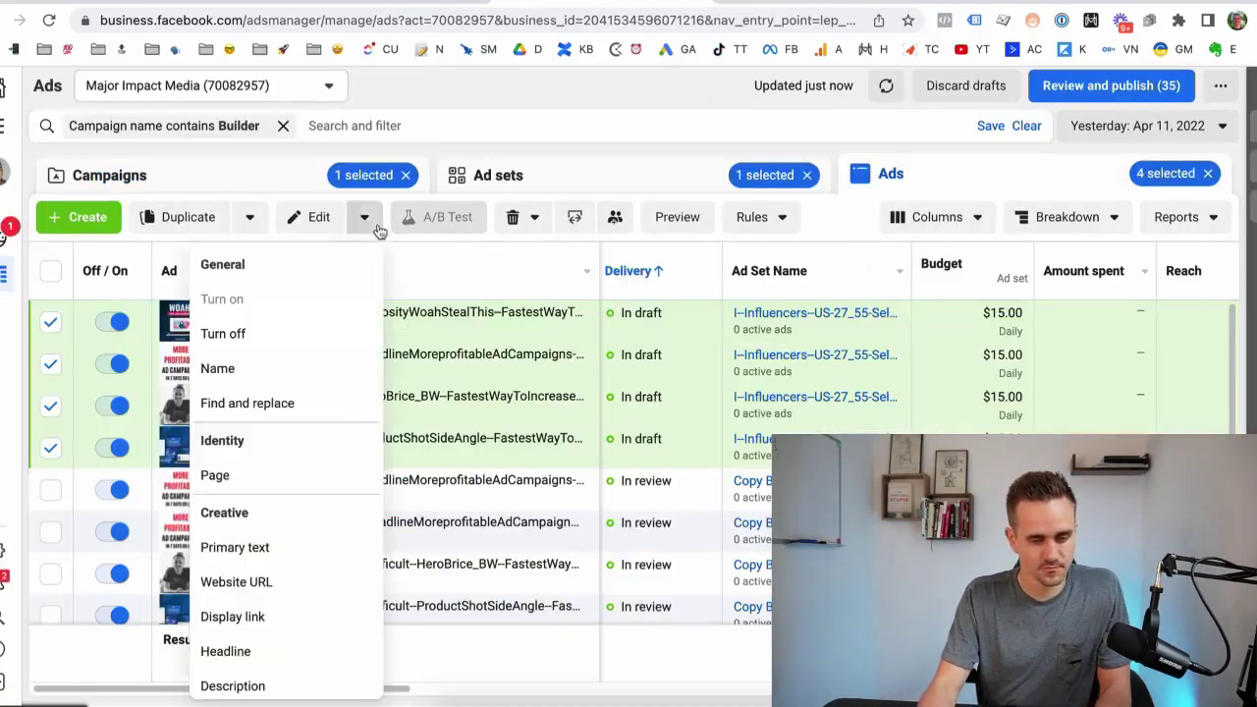
{"action": "left_click", "coordinate": [247, 401]}
{"action": "type", "text": "- Copy"}
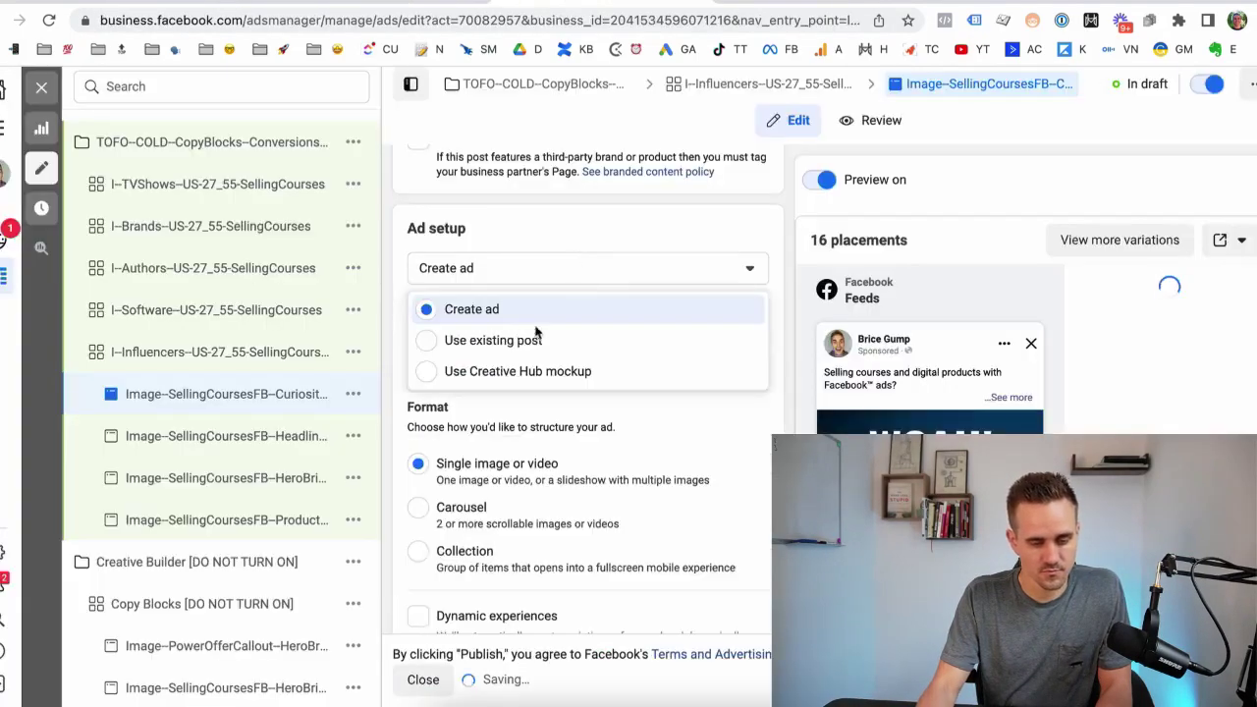
Change the SellingCoursesFB Curiosity ad's setup to Use existing post and paste the copied post ID.
{"action": "left_click", "coordinate": [494, 340]}
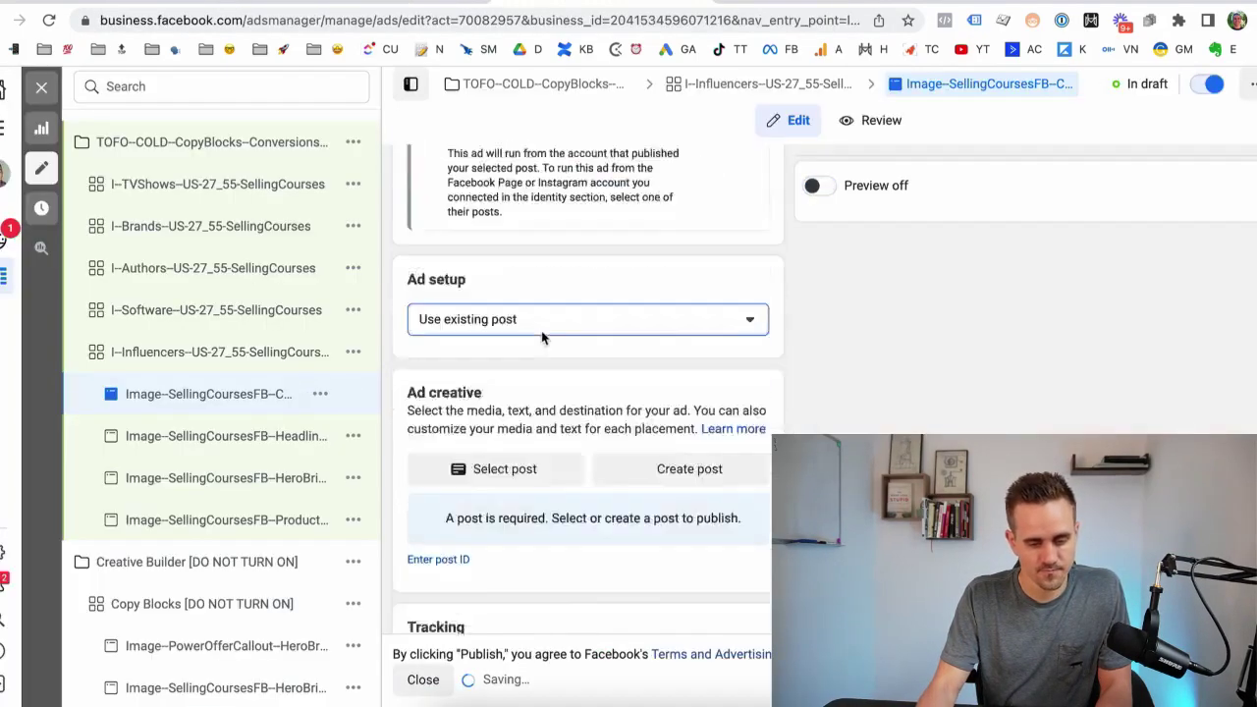
{"action": "left_click", "coordinate": [441, 561]}
{"action": "key", "text": "ctrl+v"}
{"action": "key", "text": "ctrl+shift+Tab"}
{"action": "key", "text": "ctrl+Tab"}
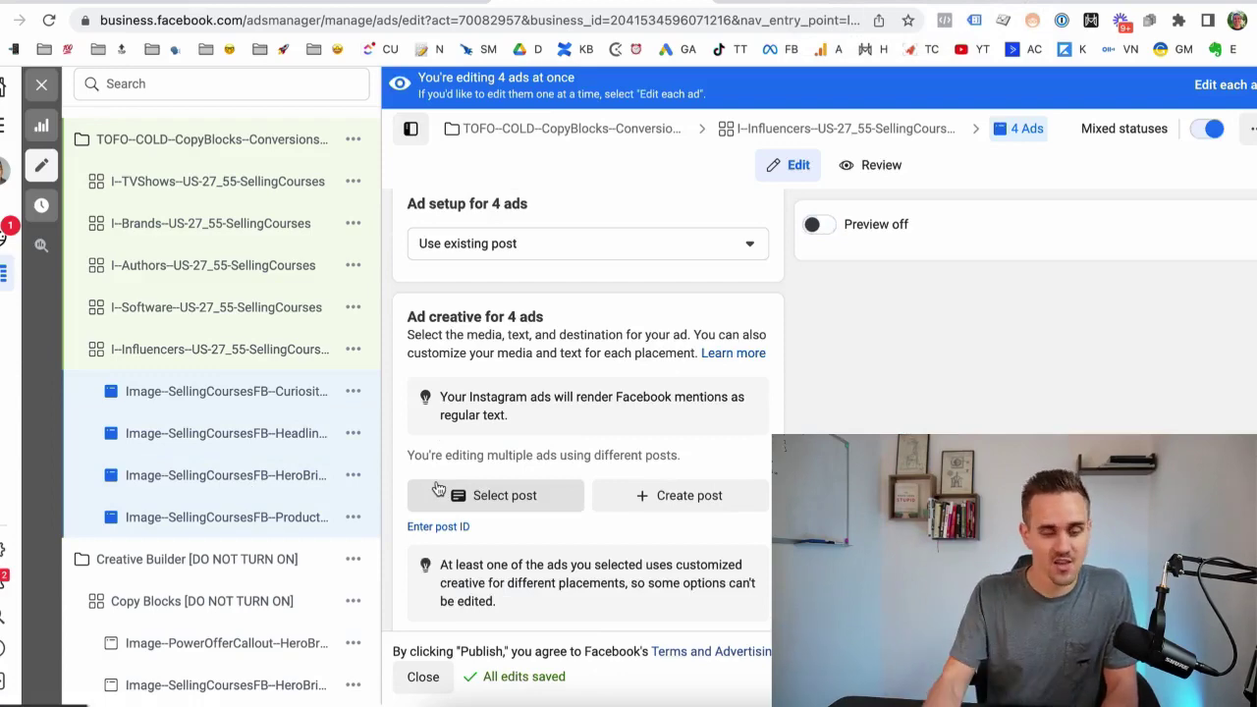
Set the four SellingCoursesFB ads' URL parameters to utm_source=facebook&utm_medium=cpc&utm_term={{adset.name}}&utm_content={{ad.name}}&utm_campaign={{campaign.name}} and close the editor.
{"action": "scroll", "coordinate": [565, 415], "scroll_direction": "down", "scroll_amount": 10}
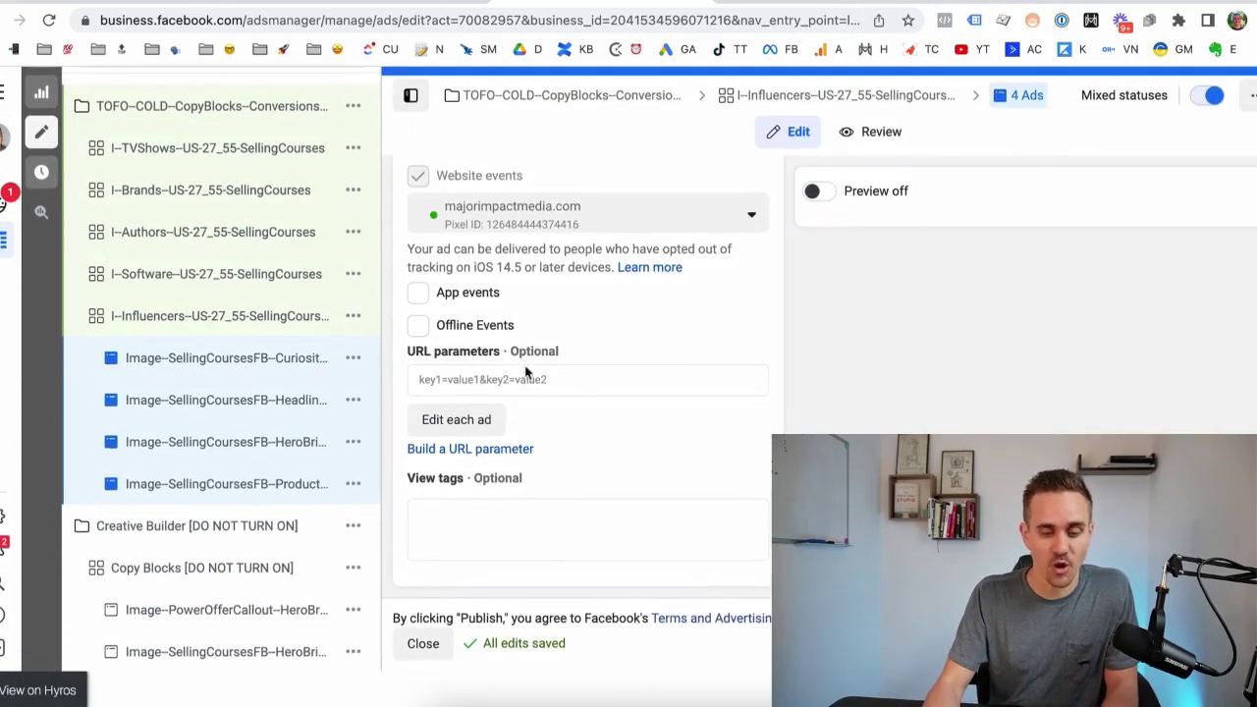
{"action": "left_click", "coordinate": [542, 373]}
{"action": "type", "text": "utm_source=facebook&utm_medium=cpc&utm_term={{adset.name}}&utm_content={{ad.name}}&utm_campaign={{campaign.name}}"}
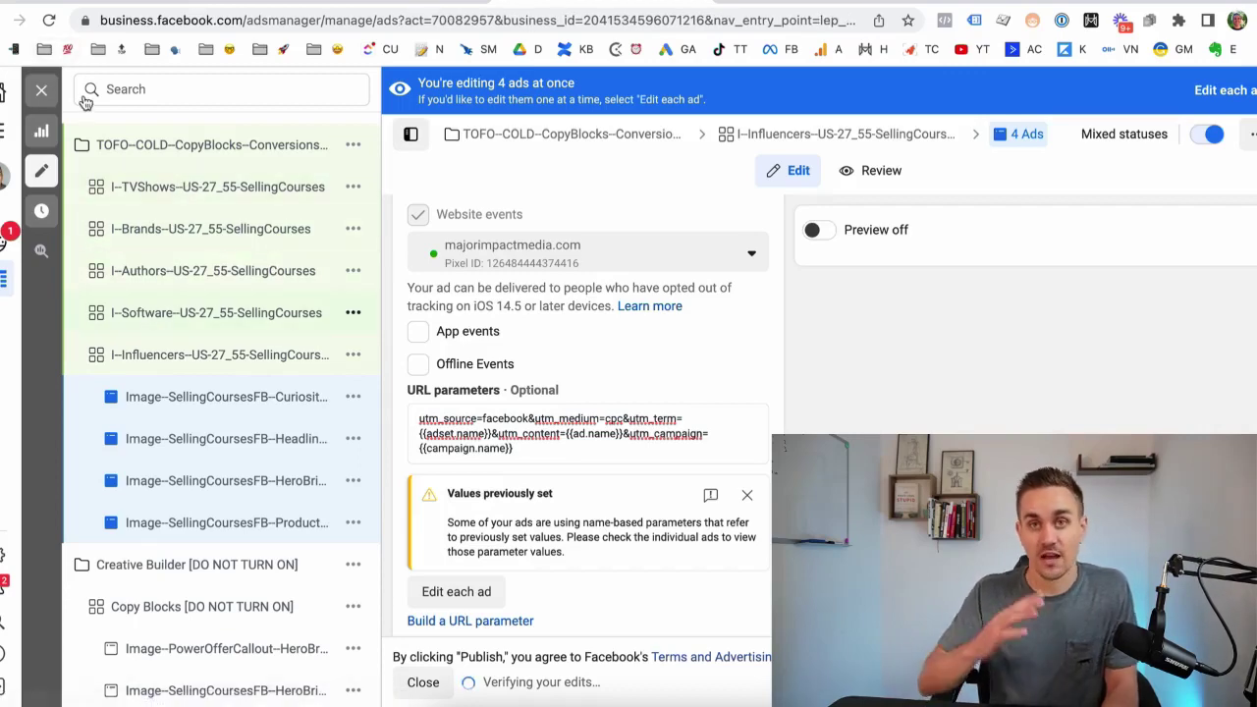
{"action": "key", "text": "Escape"}
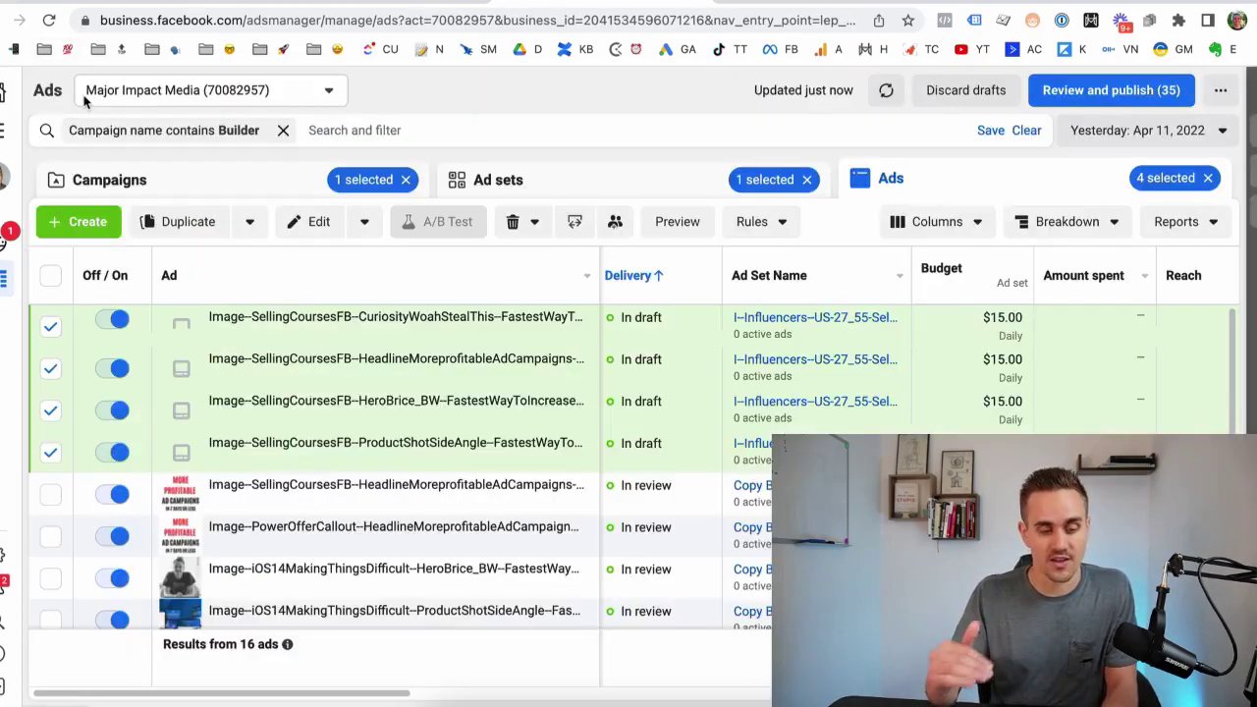
Duplicate the four SellingCoursesFB ads into the other four ad sets of the existing campaign TOFO--COLD--CopyBlocks--Conversions--SellingCourses--2022-04-12.
{"action": "left_click", "coordinate": [189, 224]}
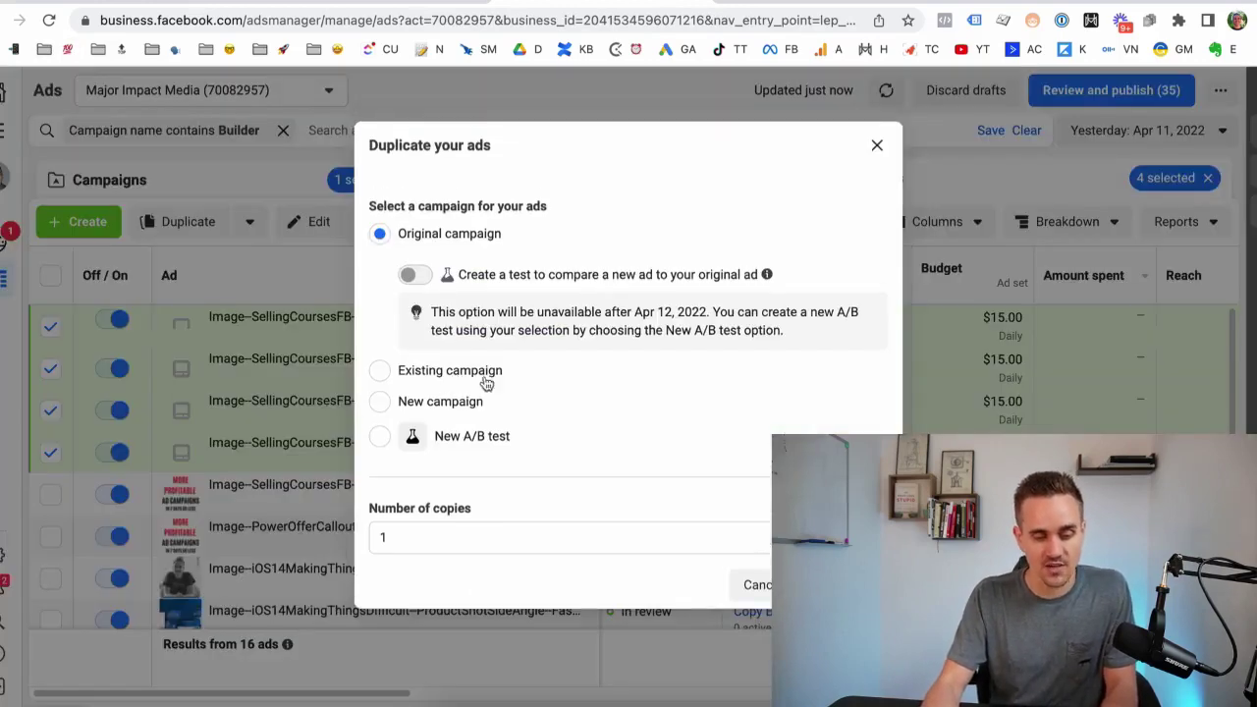
{"action": "left_click", "coordinate": [450, 370]}
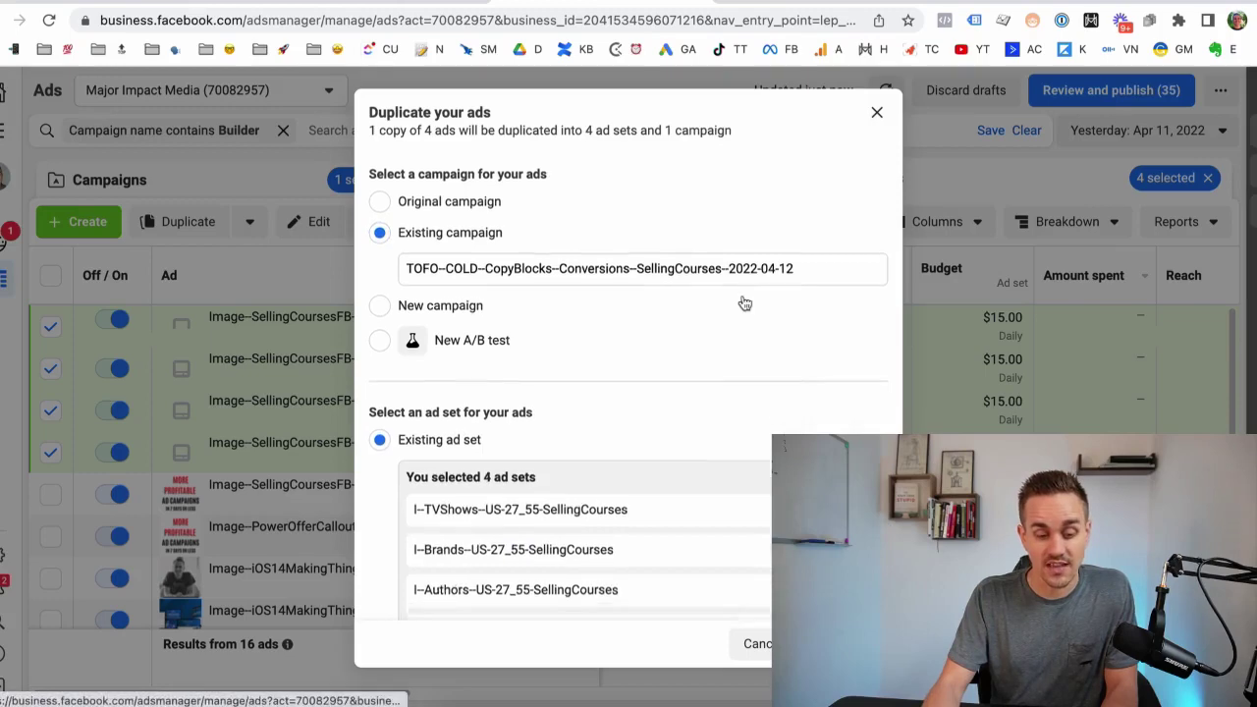
{"action": "scroll", "coordinate": [743, 303], "scroll_direction": "down", "scroll_amount": 1}
{"action": "left_click", "coordinate": [840, 644]}
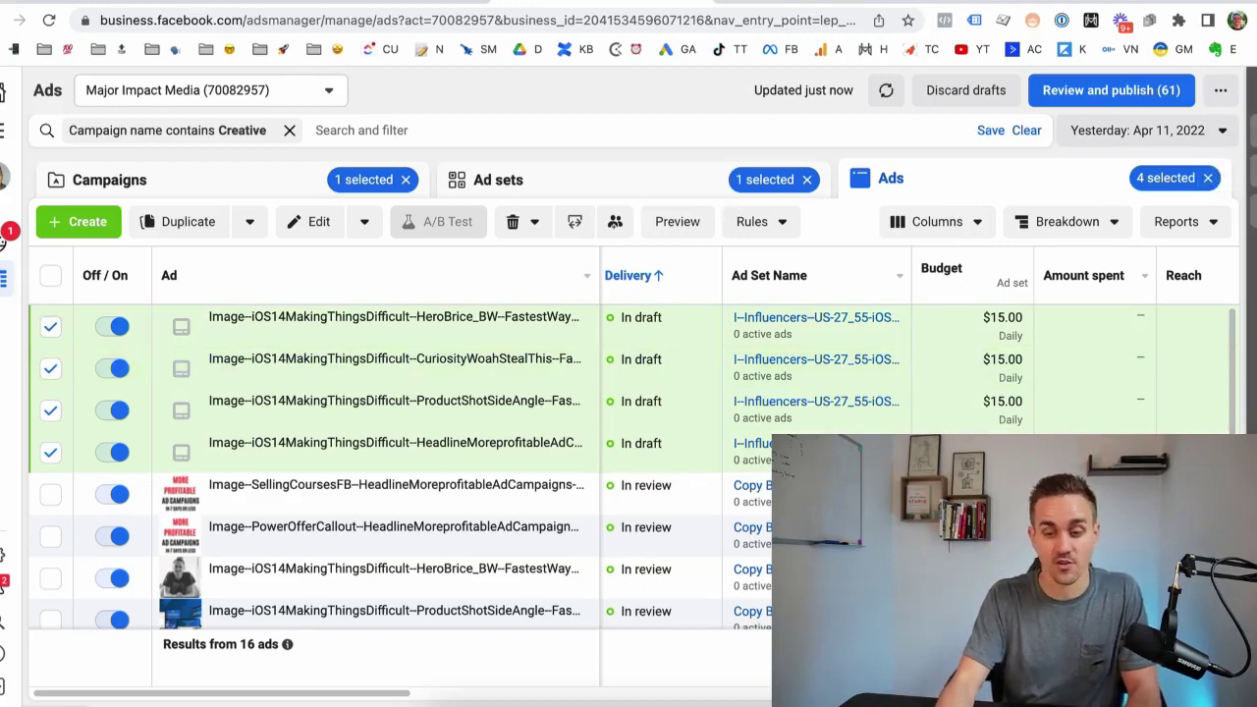
Set the four iOS14MakingThingsDifficult ads' URL parameters to utm_source=facebook&utm_medium=cpc&utm_term={{adset.name}}&utm_content={{ad.name}}&utm_campaign={{campaign.name}}, close the editor and start duplicating the ads.
{"action": "left_click", "coordinate": [1076, 334]}
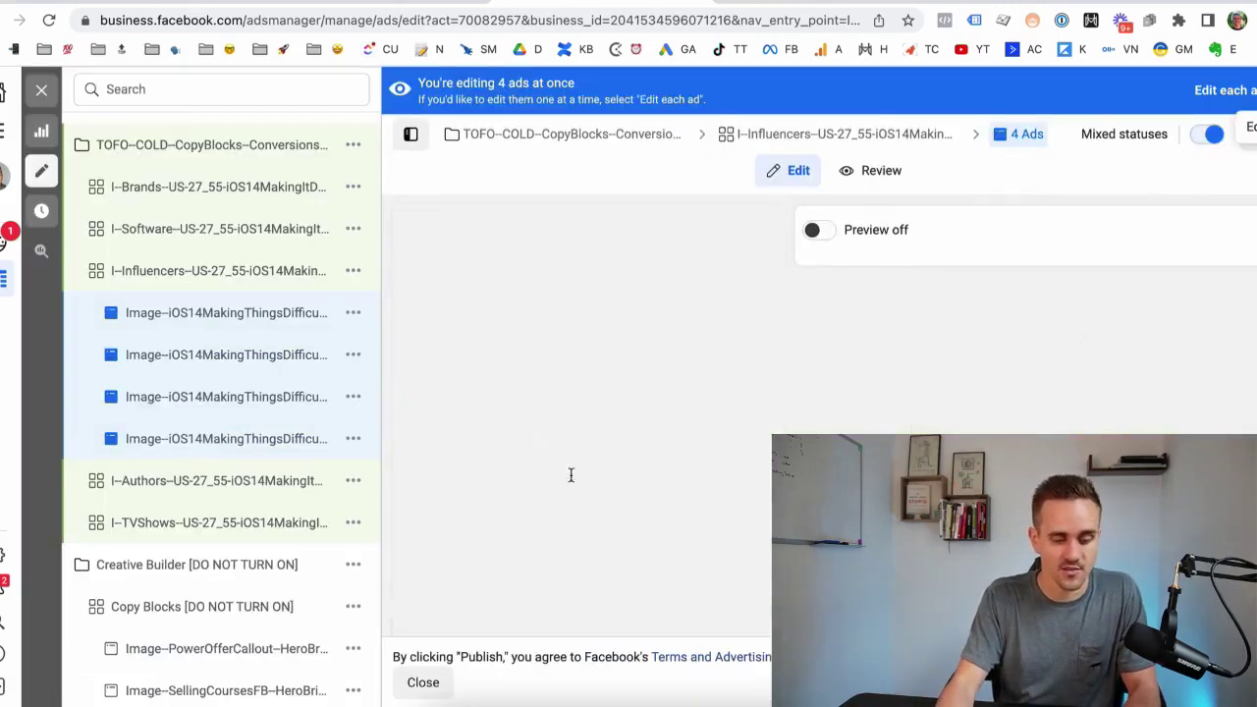
{"action": "scroll", "coordinate": [570, 475], "scroll_direction": "down", "scroll_amount": 5}
{"action": "left_click", "coordinate": [522, 366]}
{"action": "type", "text": "utm_source=facebook&utm_medium=cpc&utm_term={{adset.name}}&utm_content={{ad.name}}&utm_campaign={{campaign.name}}"}
{"action": "left_click", "coordinate": [45, 91]}
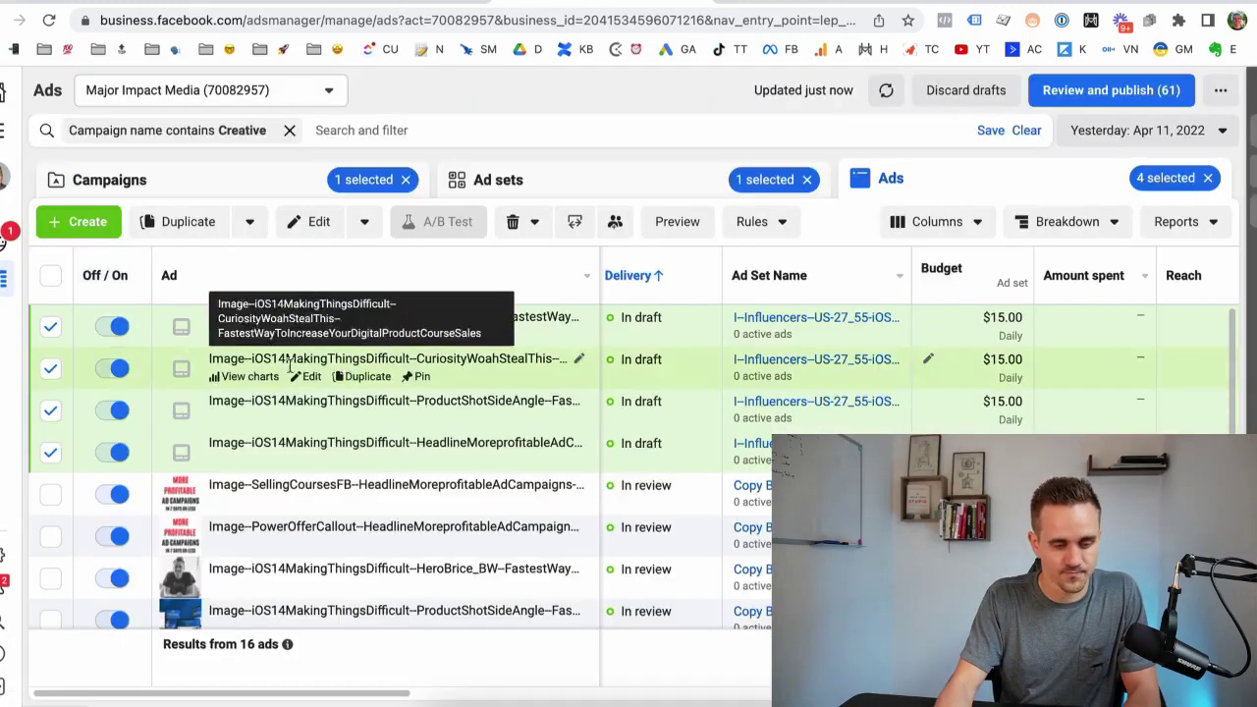
{"action": "left_click", "coordinate": [181, 221]}
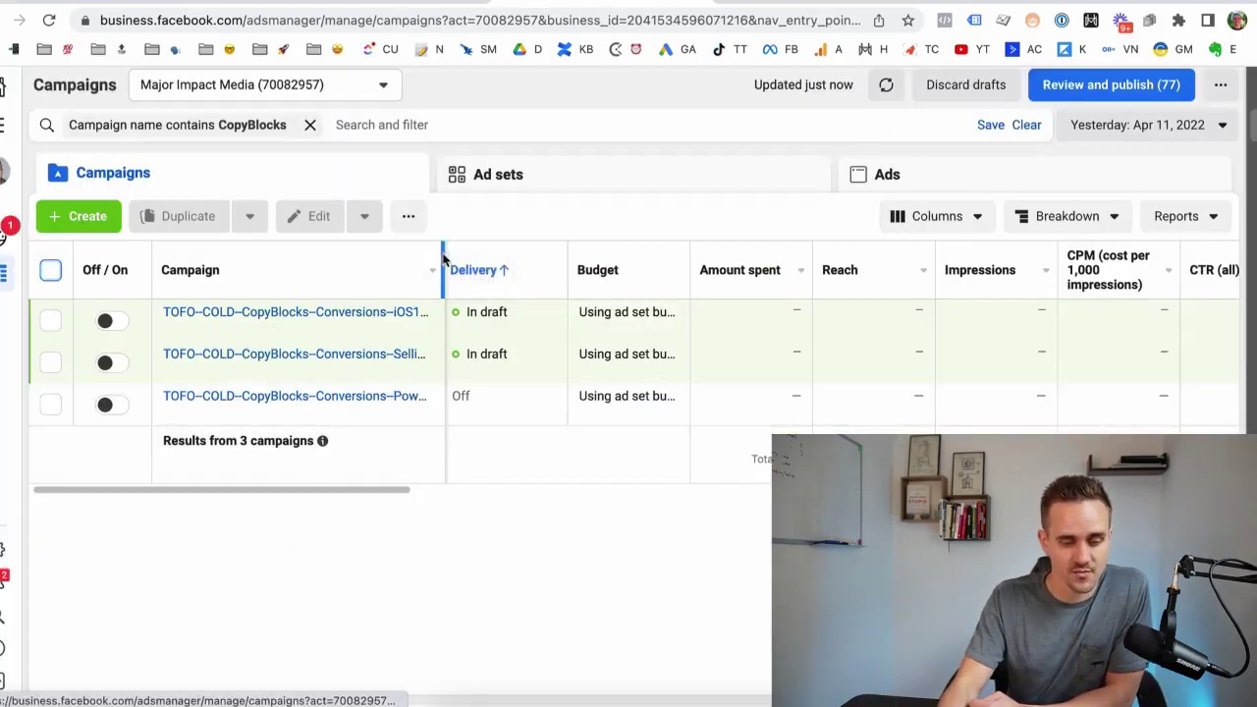
Widen the Campaign column to fit the full names and select all three CopyBlocks campaigns.
{"action": "left_click_drag", "start_coordinate": [444, 258], "coordinate": [553, 260]}
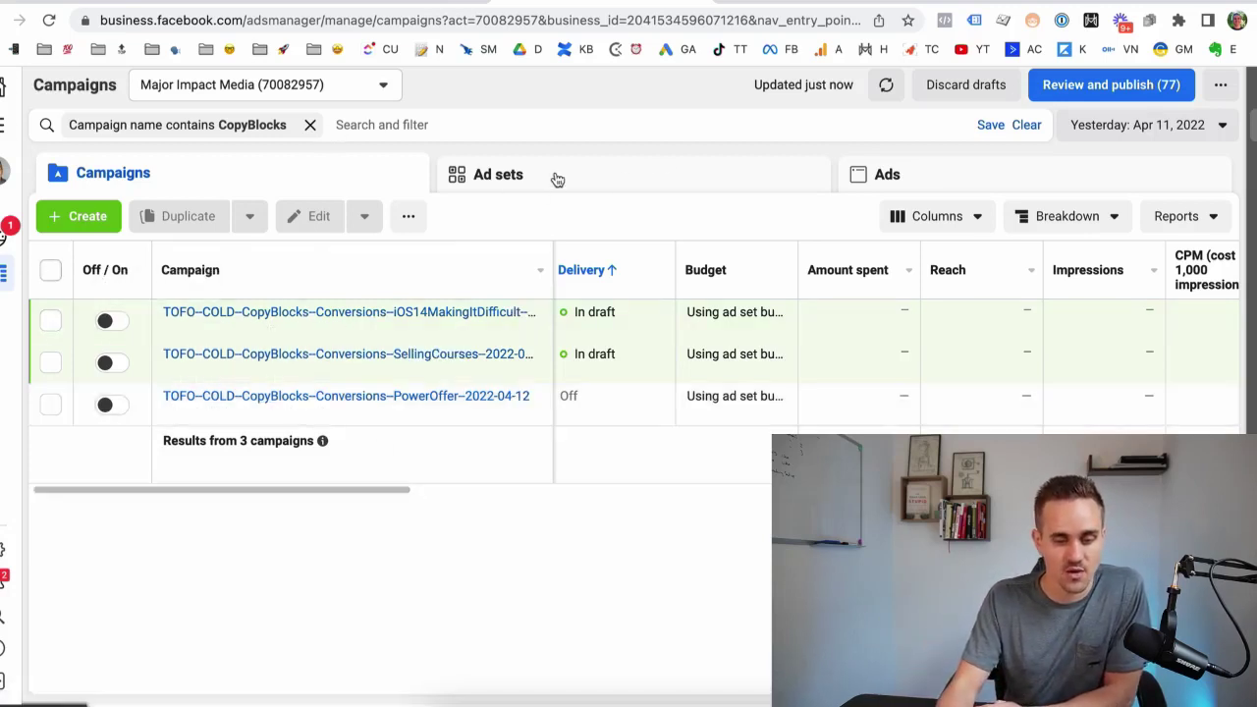
{"action": "key", "text": "ctrl+a"}
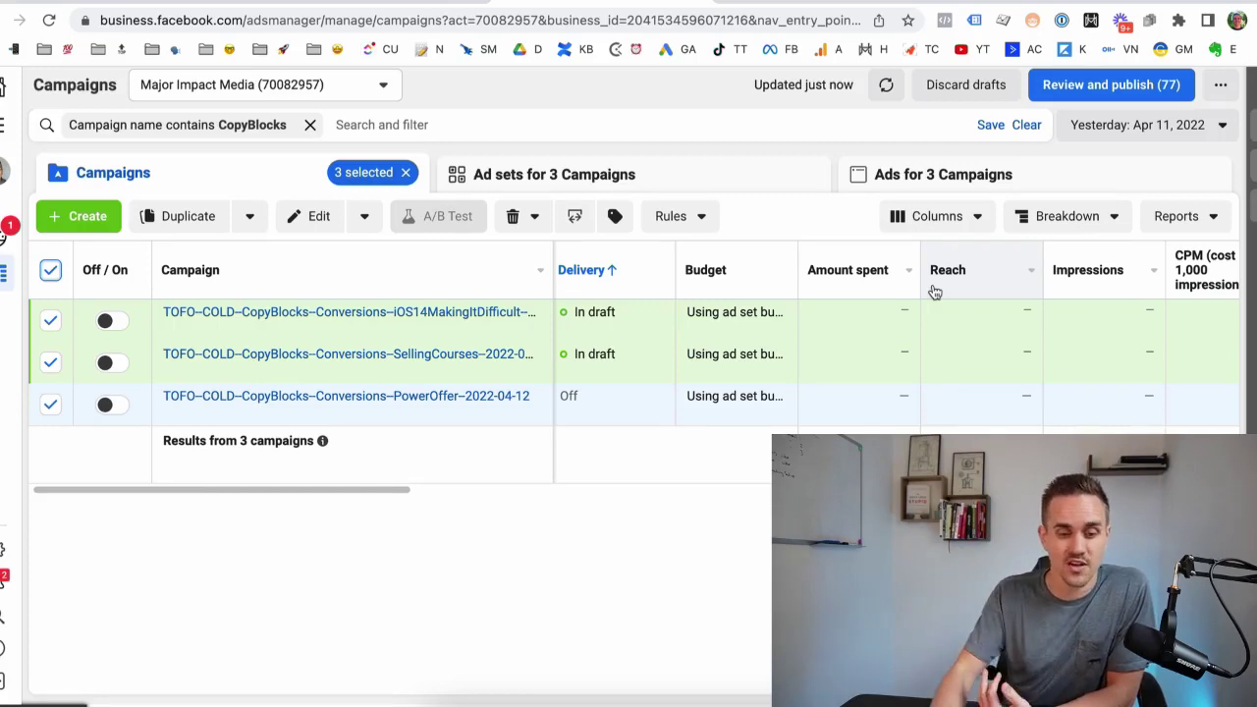
Open all ad sets of the three CopyBlocks campaigns together in the editor and review the ad sets and ads they contain.
{"action": "left_click", "coordinate": [618, 176]}
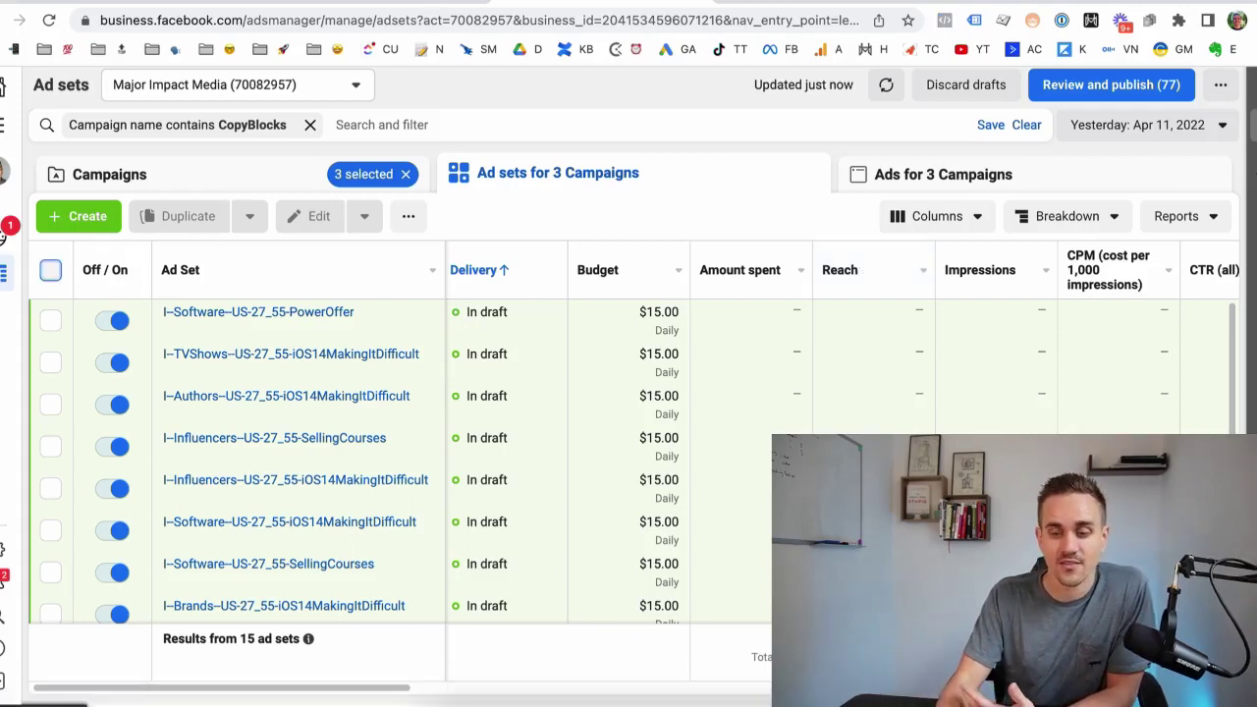
{"action": "left_click", "coordinate": [50, 269]}
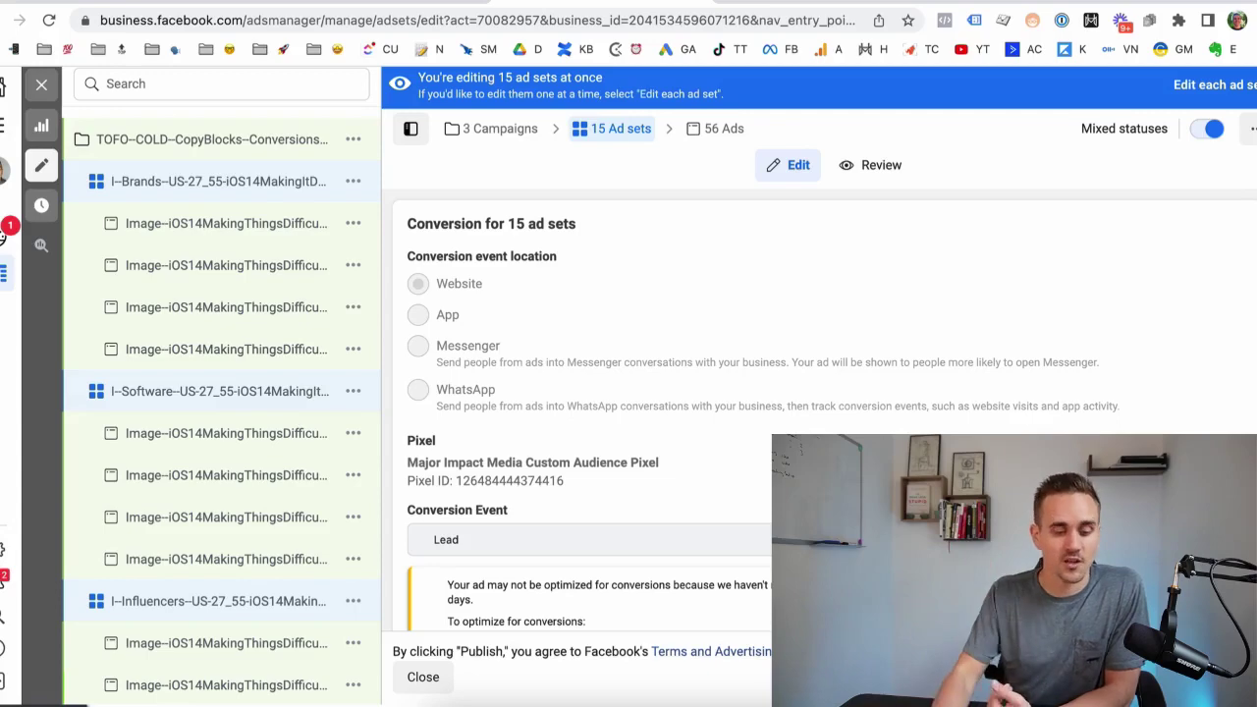
{"action": "scroll", "coordinate": [226, 176], "scroll_direction": "down", "scroll_amount": 15}
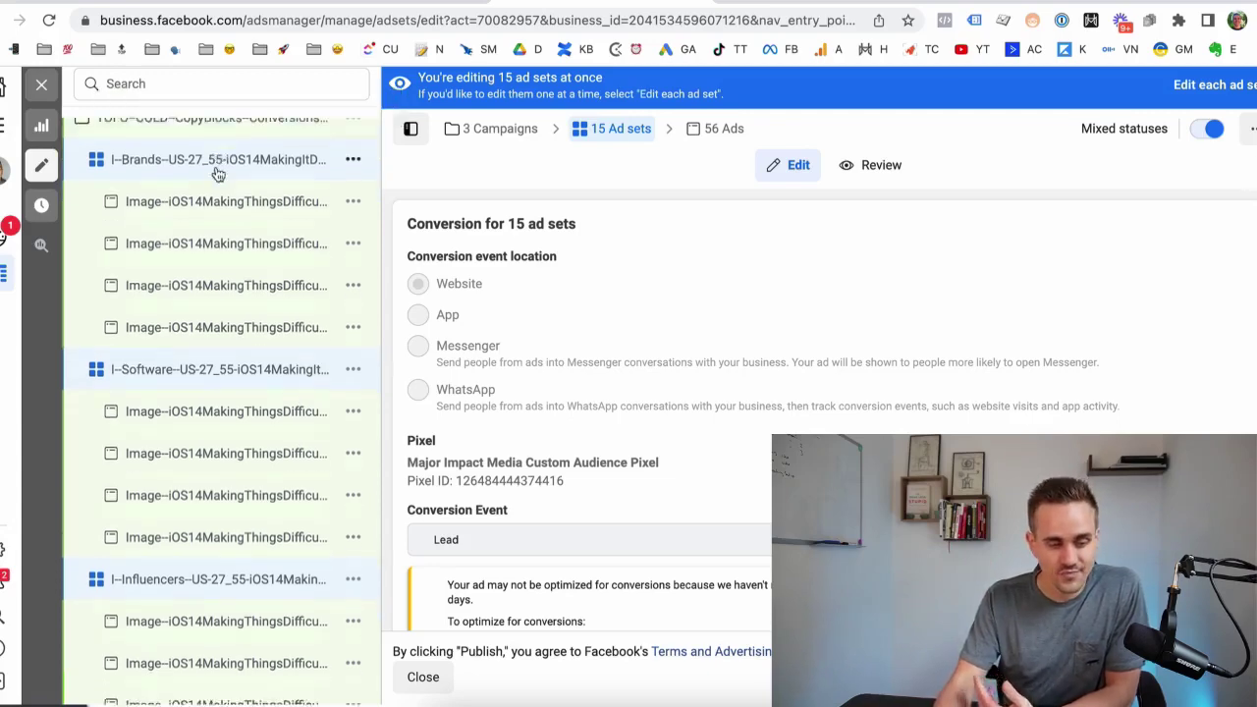
{"action": "scroll", "coordinate": [247, 224], "scroll_direction": "down", "scroll_amount": 10}
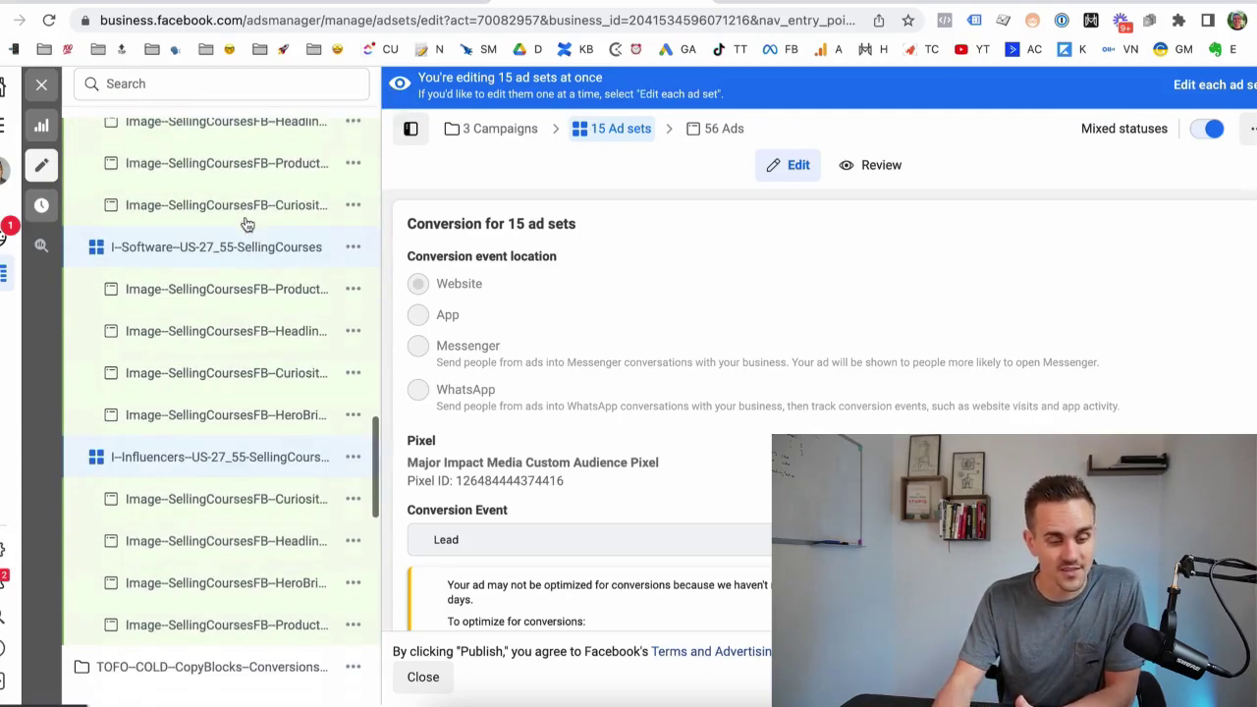
{"action": "scroll", "coordinate": [248, 224], "scroll_direction": "down", "scroll_amount": 10}
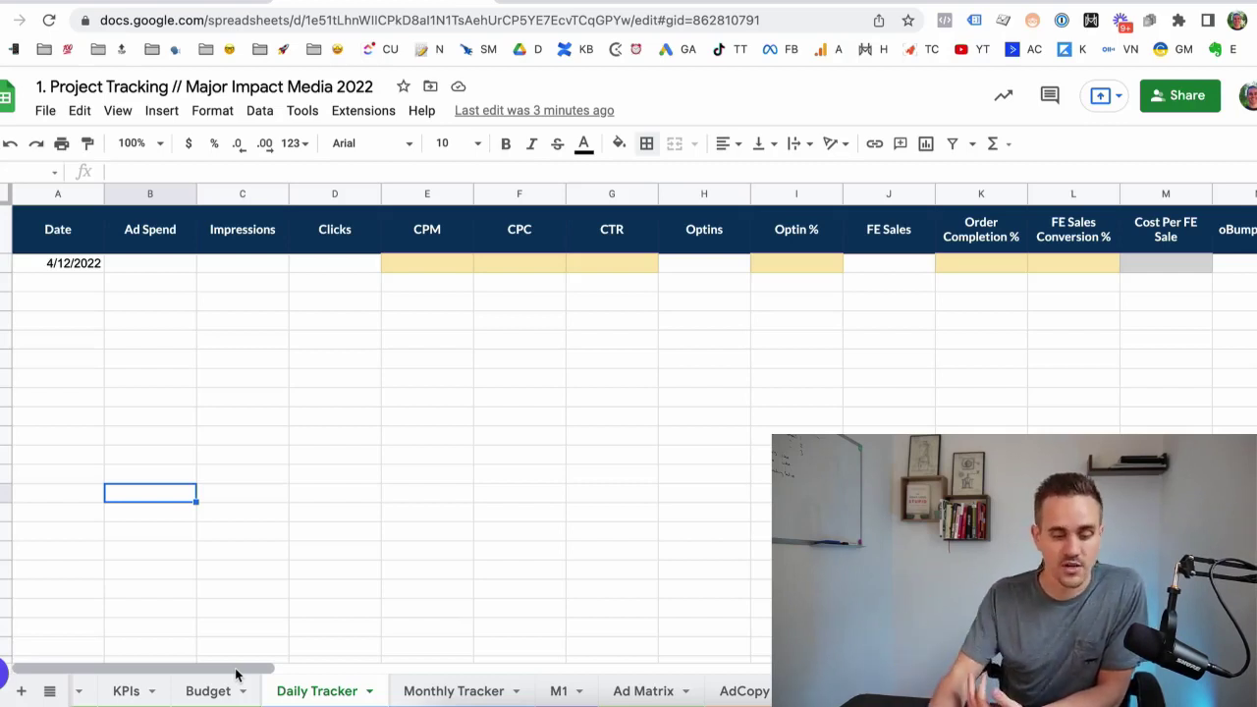
Review the Daily Tracker, M1, AdCopy and Ad Matrix sheets in the project tracking spreadsheet.
{"action": "mouse_move", "coordinate": [244, 674]}
{"action": "left_mouse_down"}
{"action": "mouse_move", "coordinate": [1036, 693]}
{"action": "mouse_move", "coordinate": [236, 675]}
{"action": "left_mouse_up"}
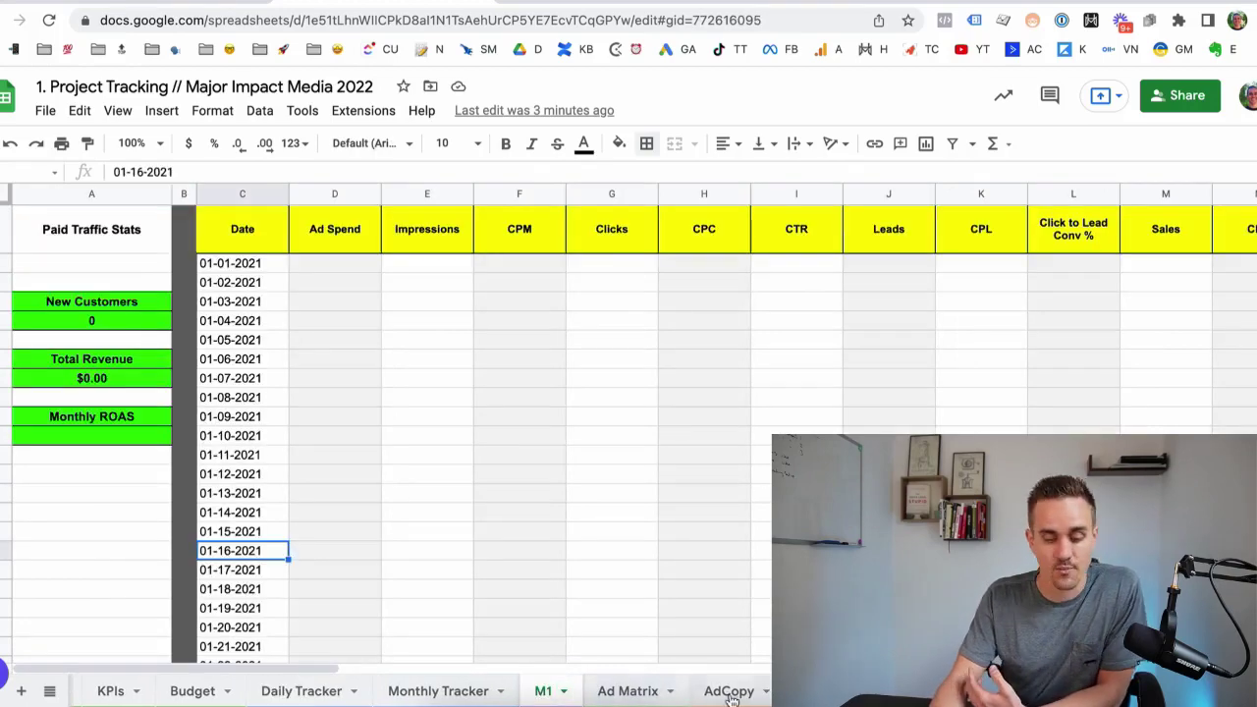
{"action": "left_click", "coordinate": [730, 693]}
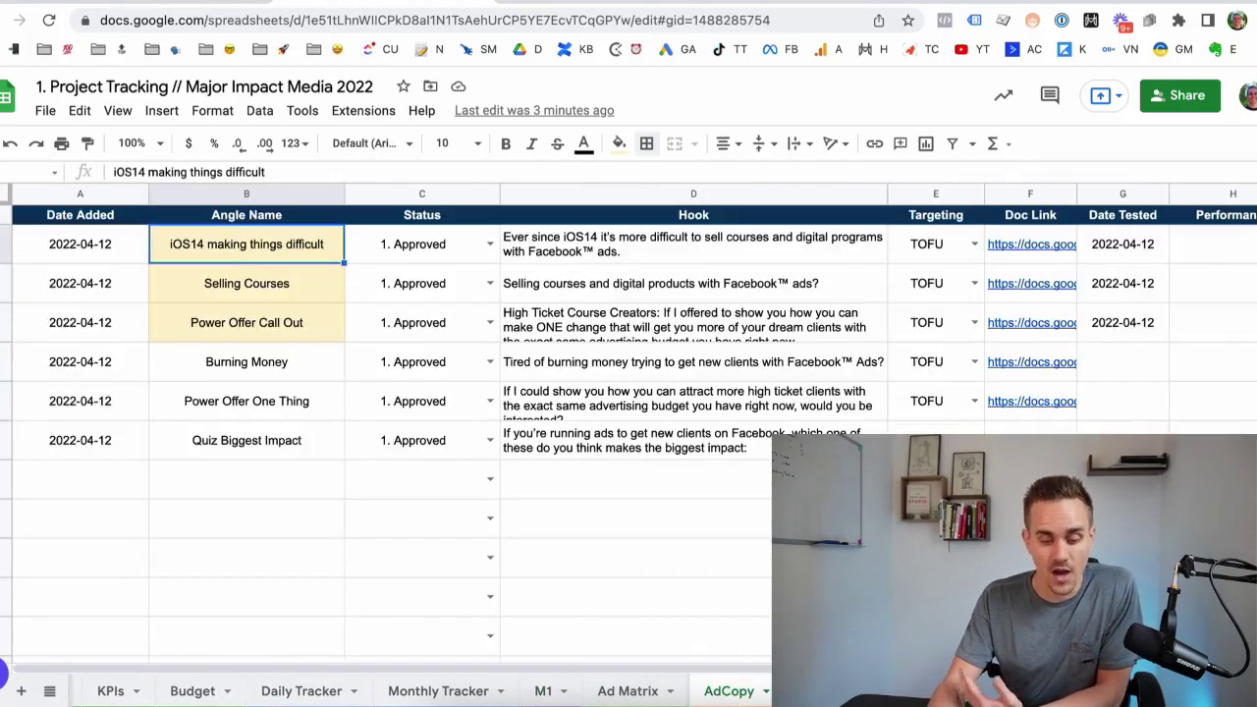
{"action": "left_click", "coordinate": [605, 693]}
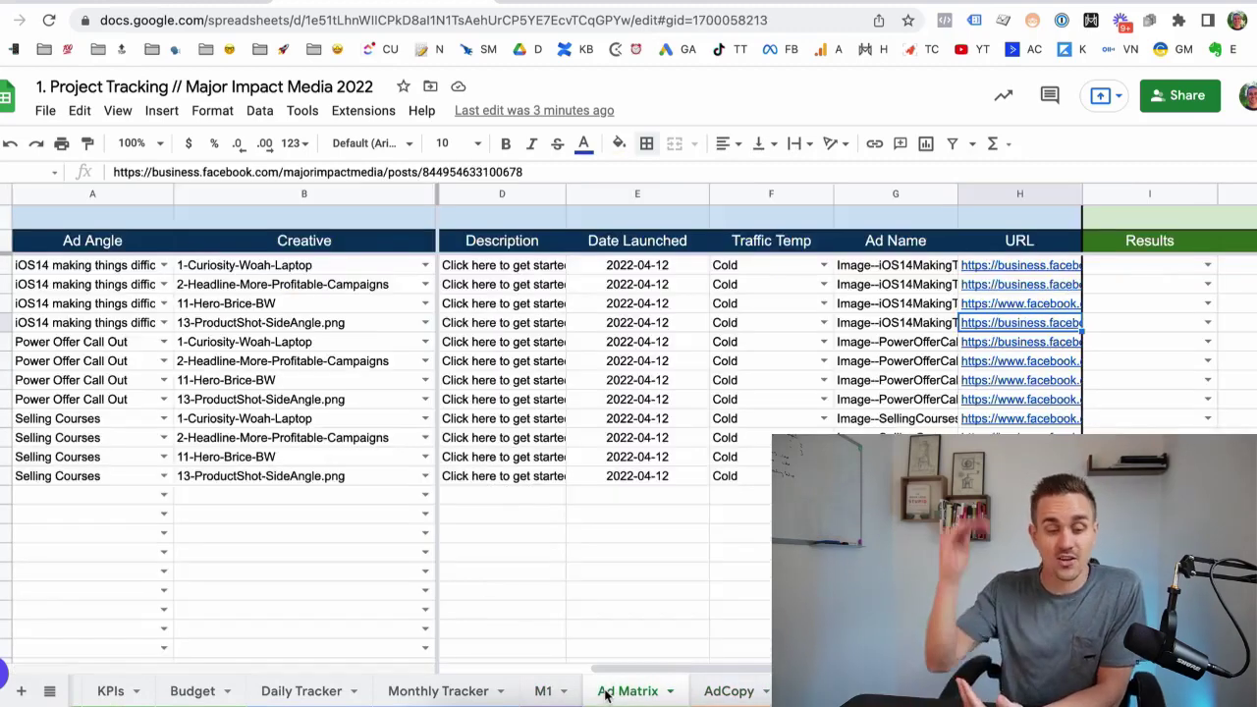